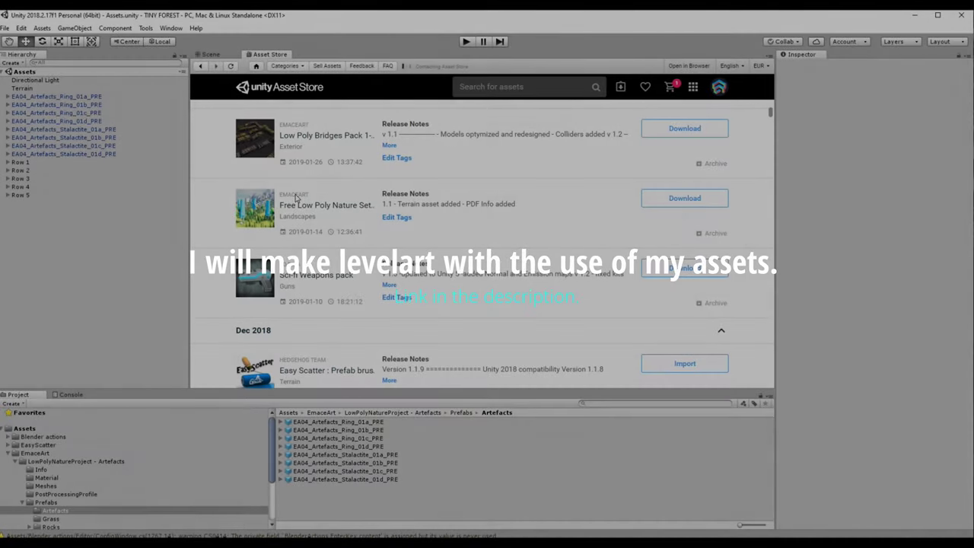
Step: On EmacEArt's Asset Store publisher page, find and download the Tiny Trees And Rocks Pack
left_click(295, 195)
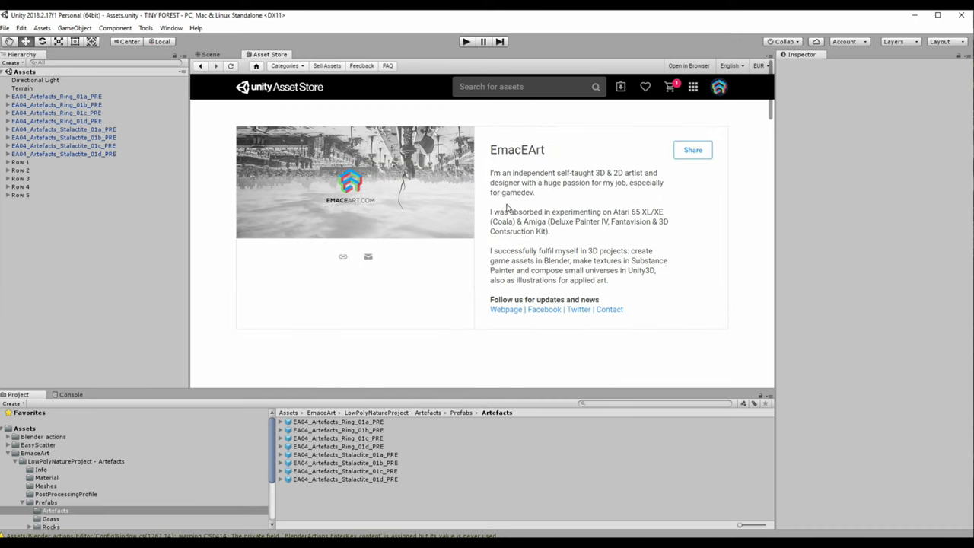
key("shift+space")
scroll(704, 415, "down", 3)
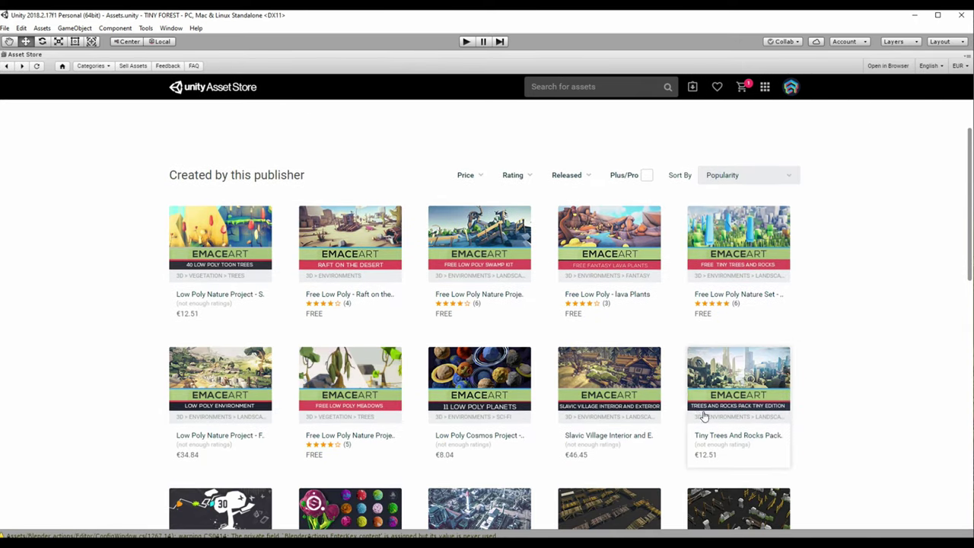
scroll(703, 416, "down", 2)
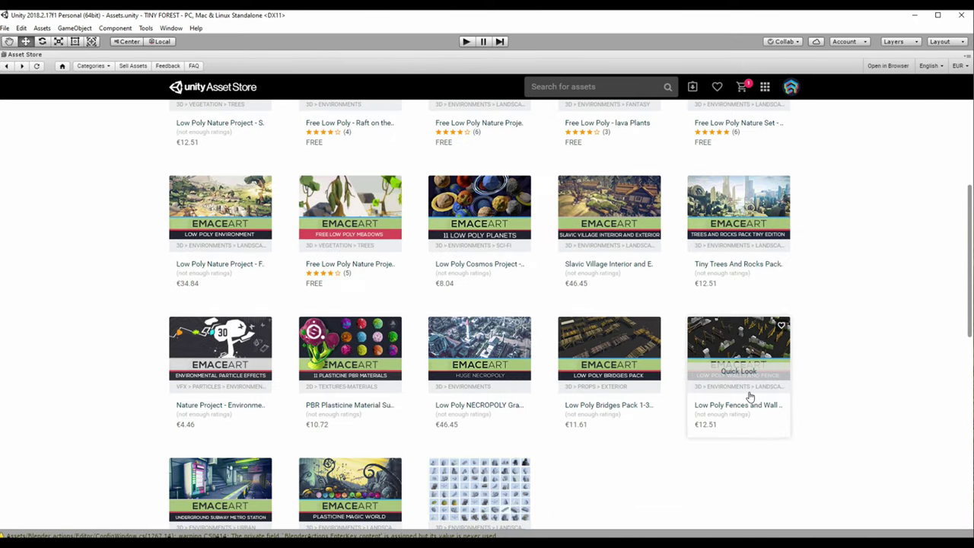
scroll(749, 396, "down", 1)
scroll(749, 397, "up", 2)
left_click(734, 244)
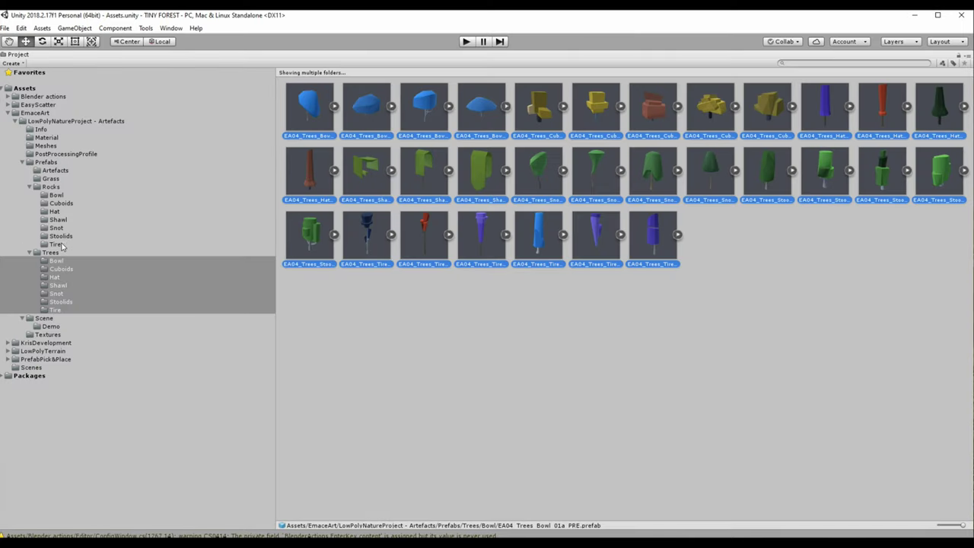
Step: Reimport all prefabs in the Rocks subfolders, from Bowl to Tire
left_click(55, 244)
left_click(58, 195, "shift")
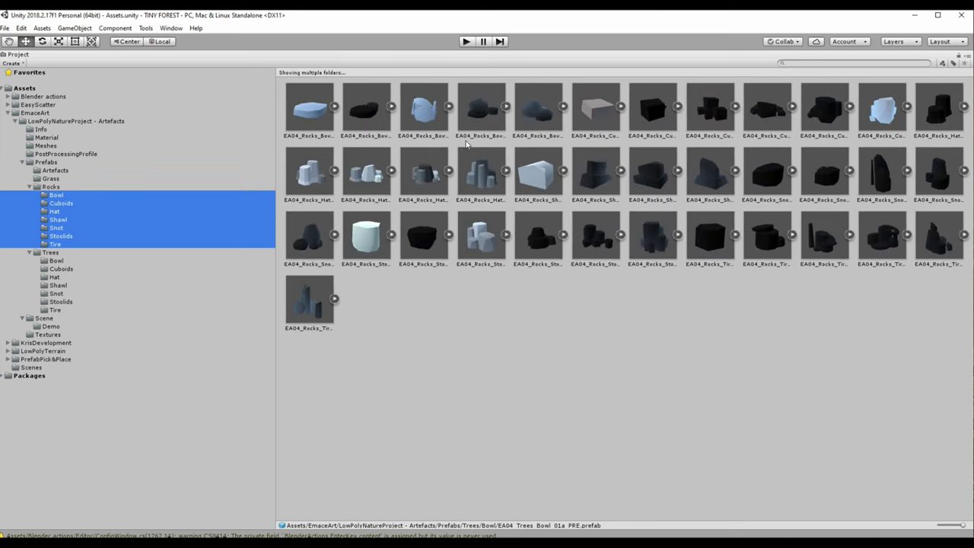
left_click(428, 107)
key("ctrl+a")
right_click(428, 106)
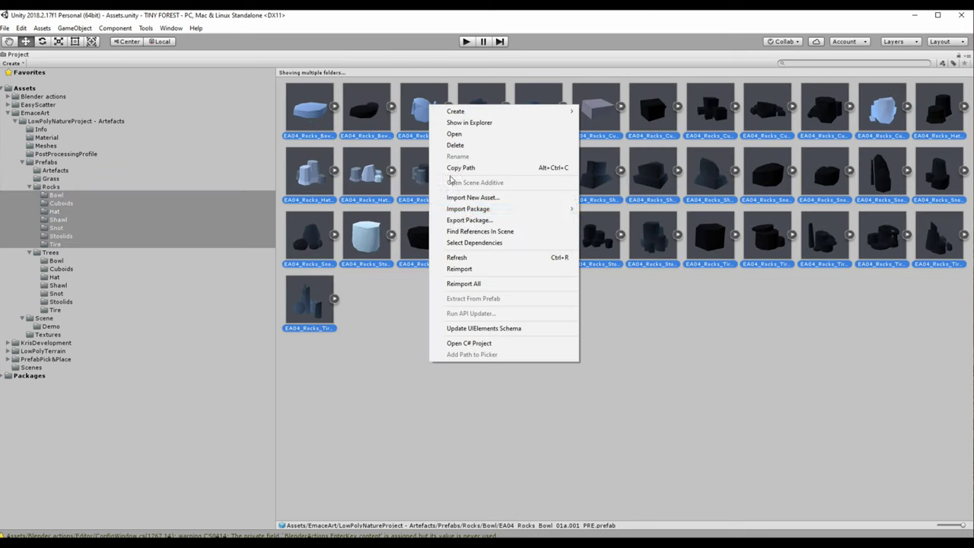
left_click(470, 268)
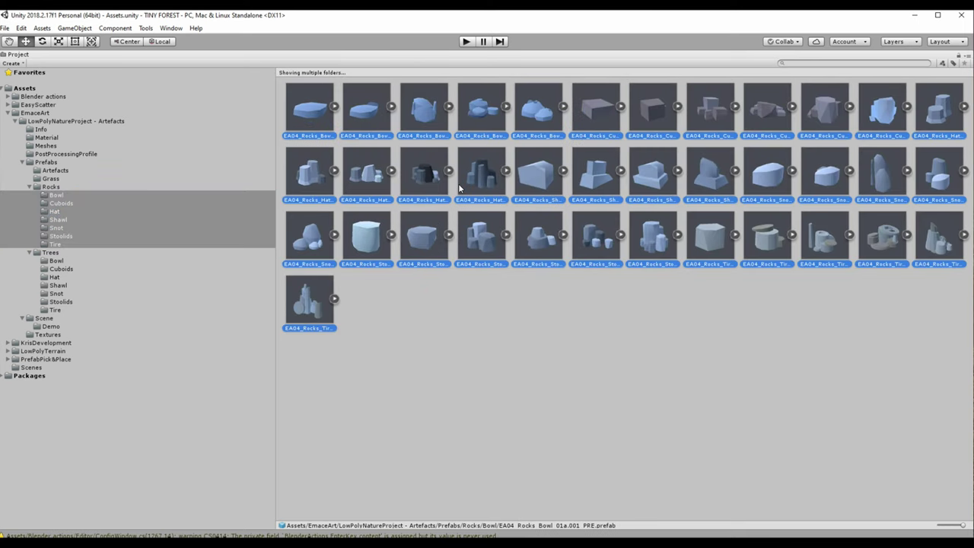
Step: Reimport all Grass and Artefacts prefabs, then clear the selection
left_click(64, 178)
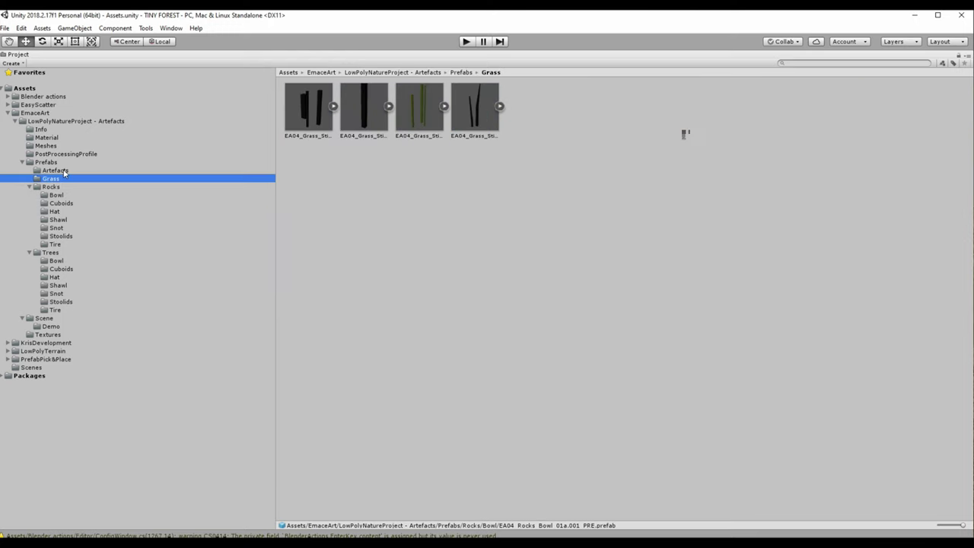
left_click(64, 172, "shift")
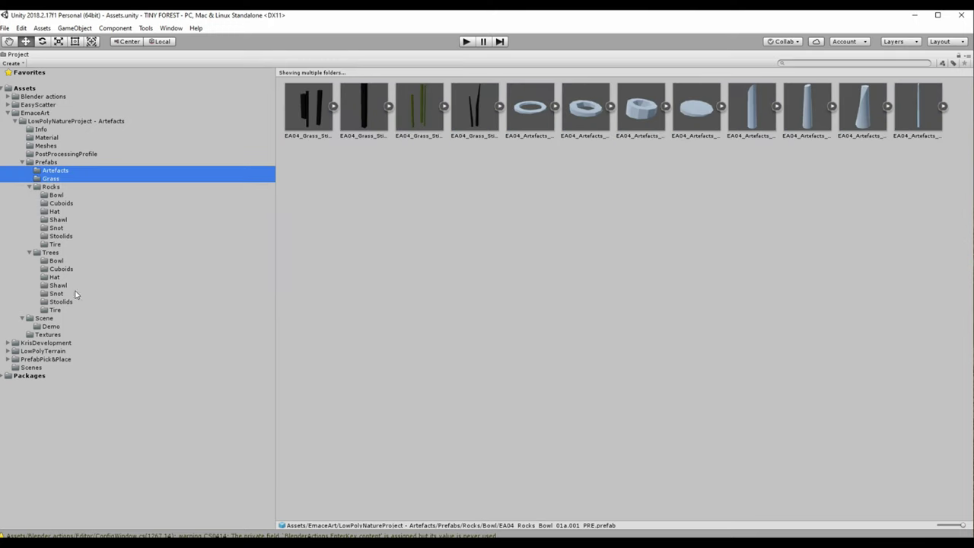
left_click(424, 155)
key("ctrl+a")
right_click(472, 106)
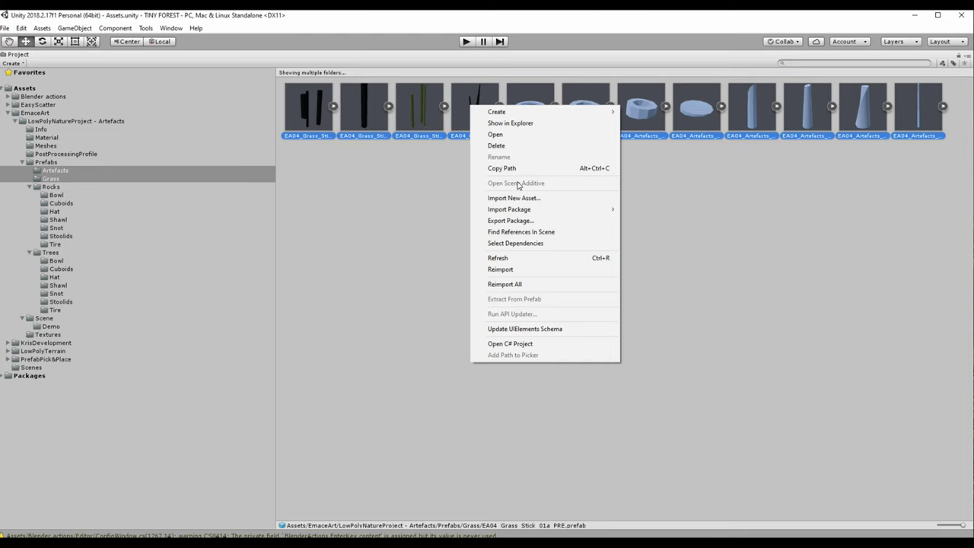
left_click(524, 271)
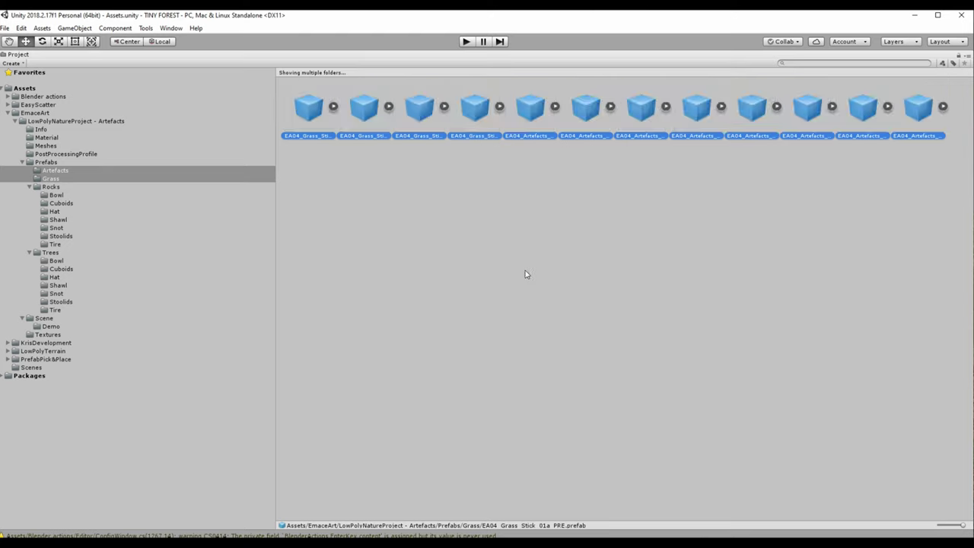
left_click(375, 249)
Step: Create a new scene named Tutorial in the Scene folder
left_click(44, 318)
right_click(389, 184)
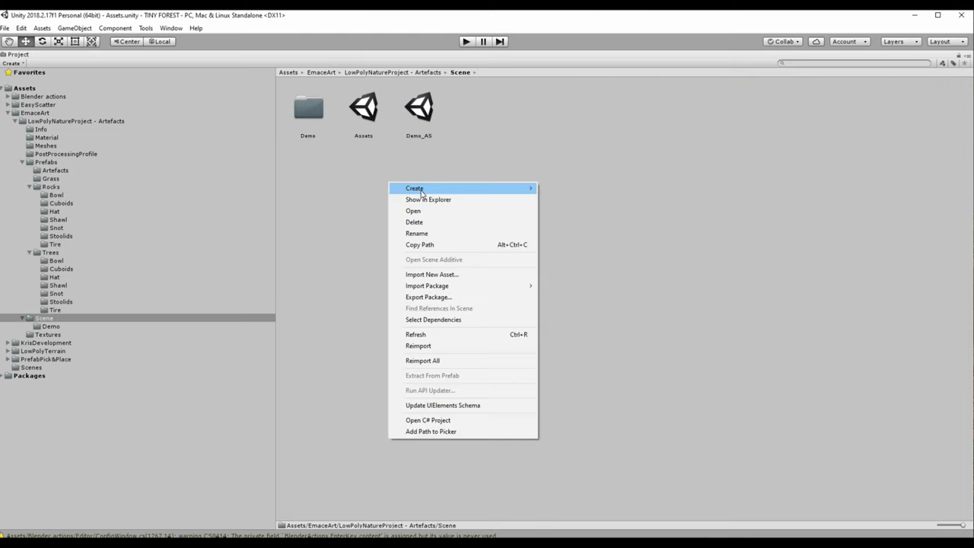
mouse_move(457, 188)
left_click(577, 276)
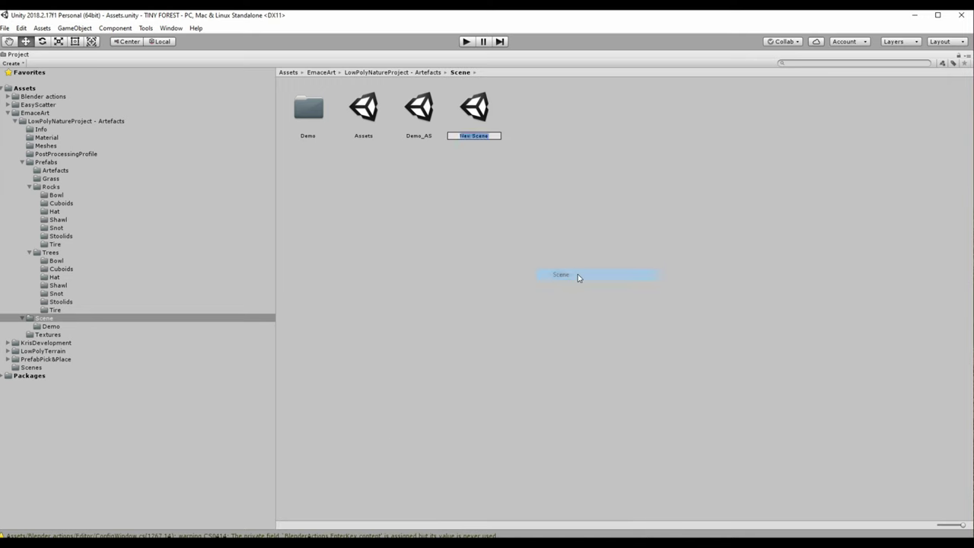
type("rial")
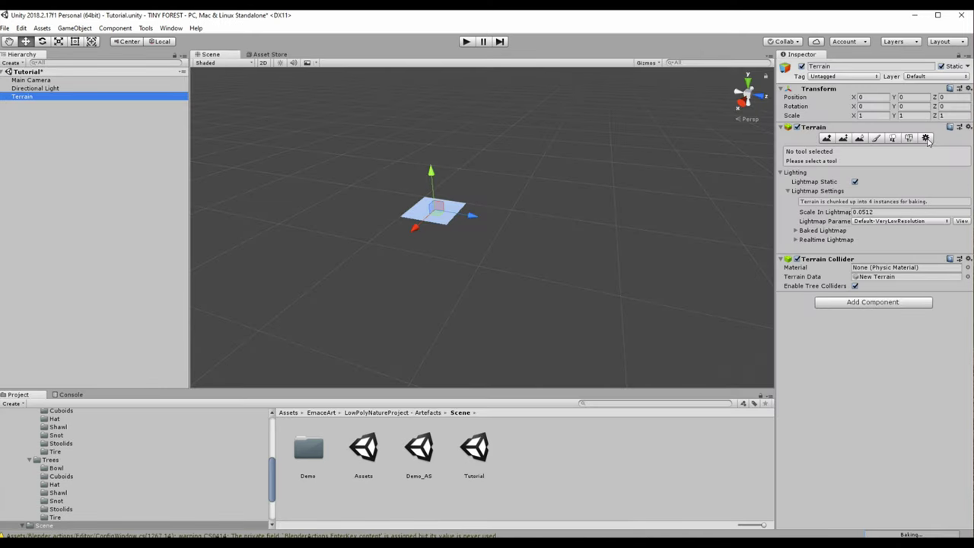
Step: Set the terrain's Width and Length to 2000 in Terrain Settings
left_click(926, 138)
scroll(872, 315, "down", 3)
type("2000")
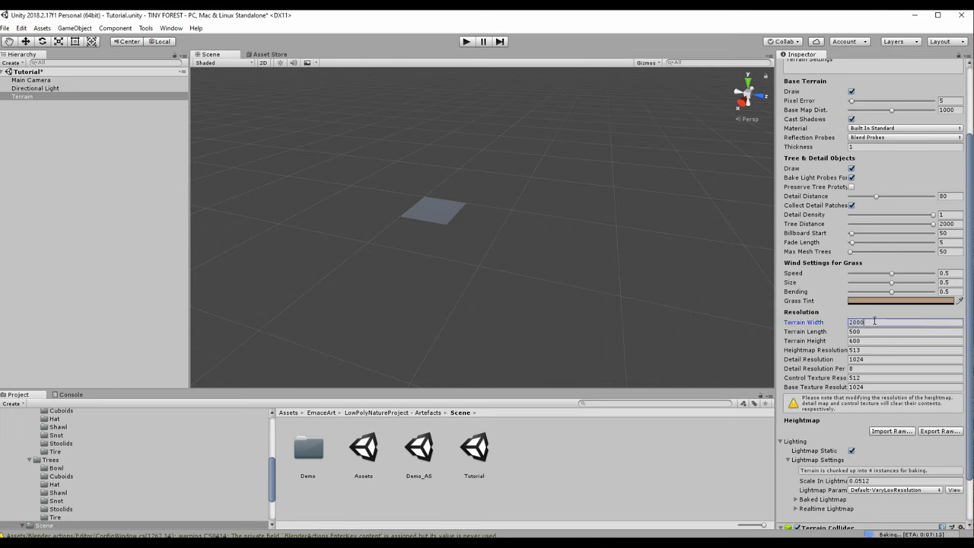
key("Return")
key("Tab")
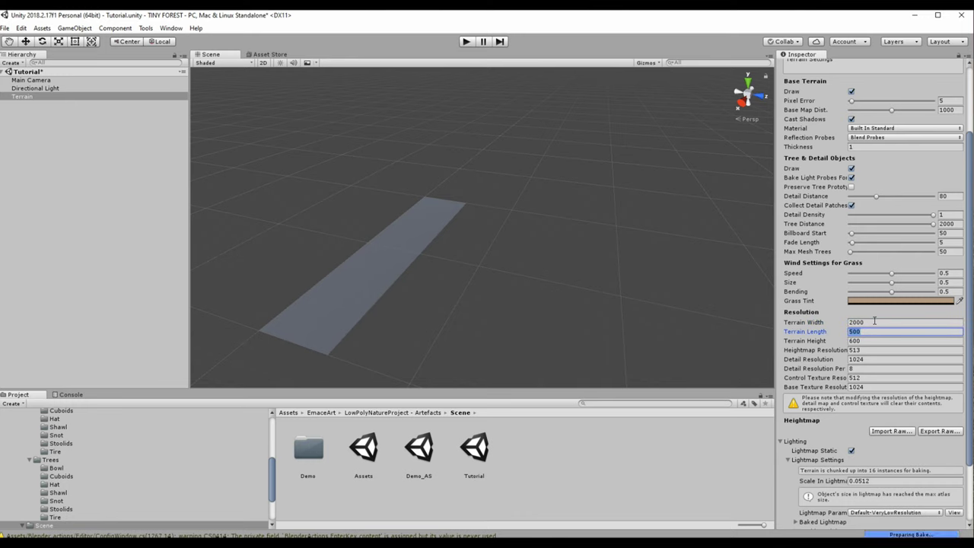
type("2000")
key("Return")
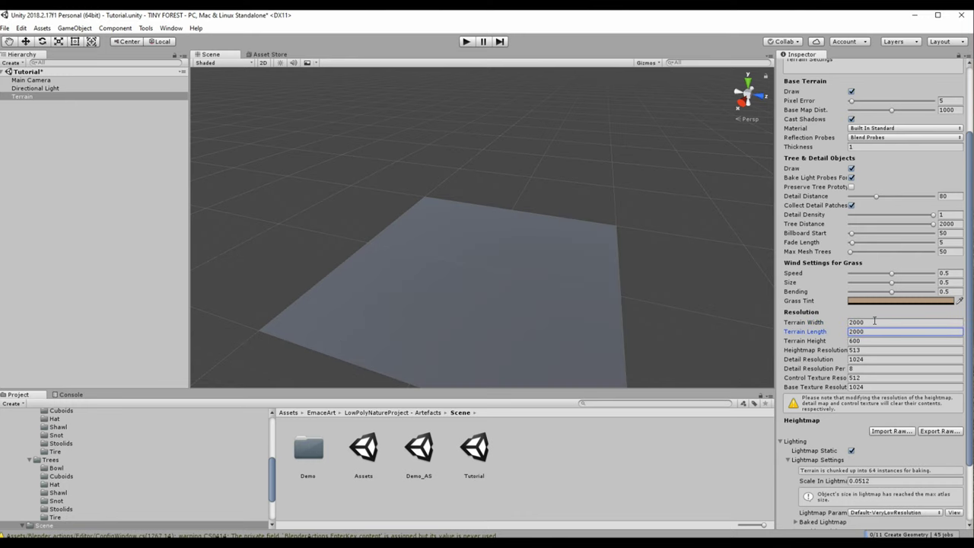
mouse_move(385, 141)
left_mouse_down("alt")
mouse_move(495, 200)
mouse_move(480, 207)
left_mouse_up("alt")
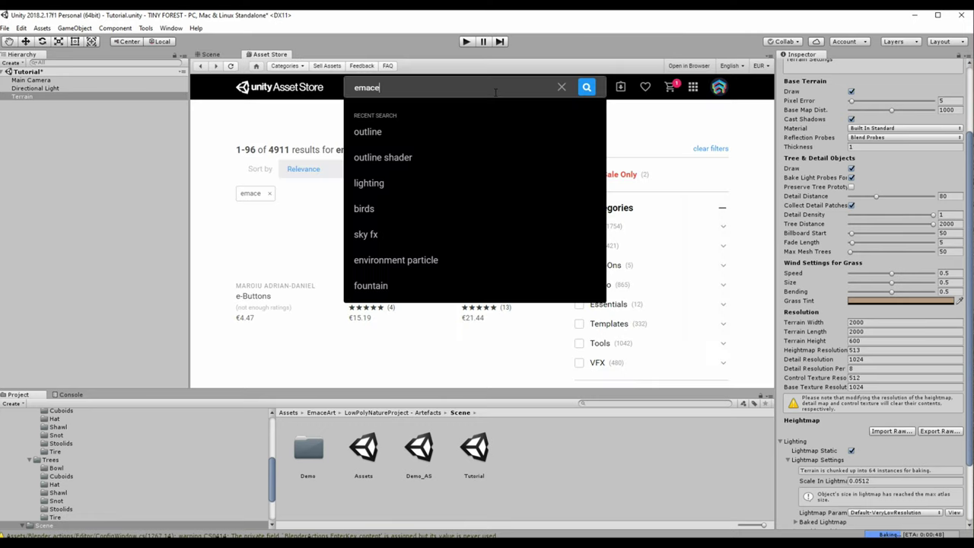
Step: Search the Asset Store for emaceart and download the Low Poly Nature Project - Forest Meadows pack
type("art")
key("Return")
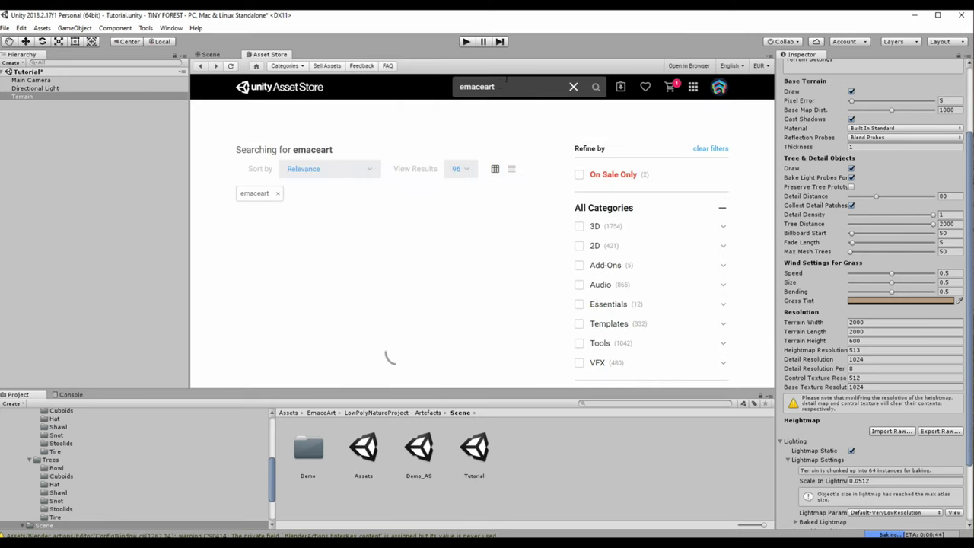
key("shift+space")
scroll(390, 232, "down", 2)
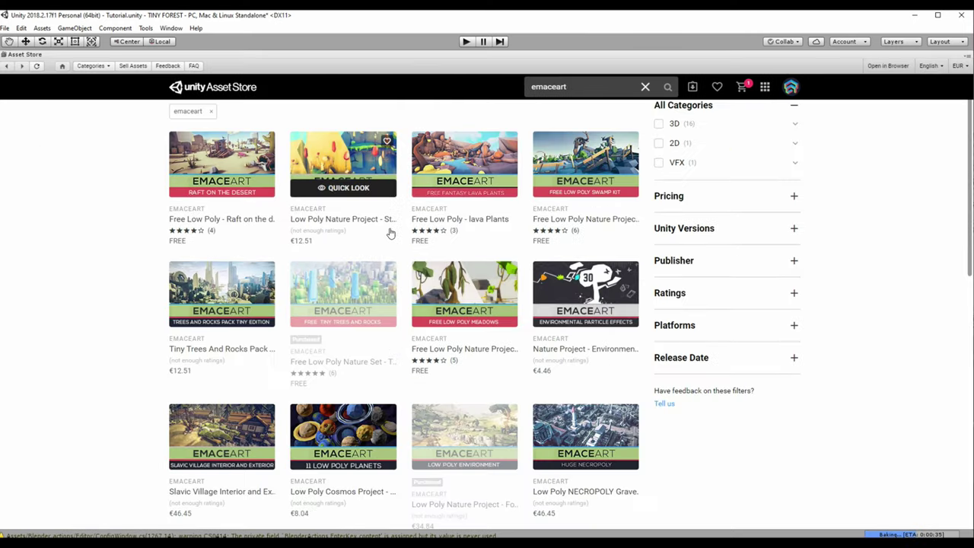
scroll(357, 258, "down", 1)
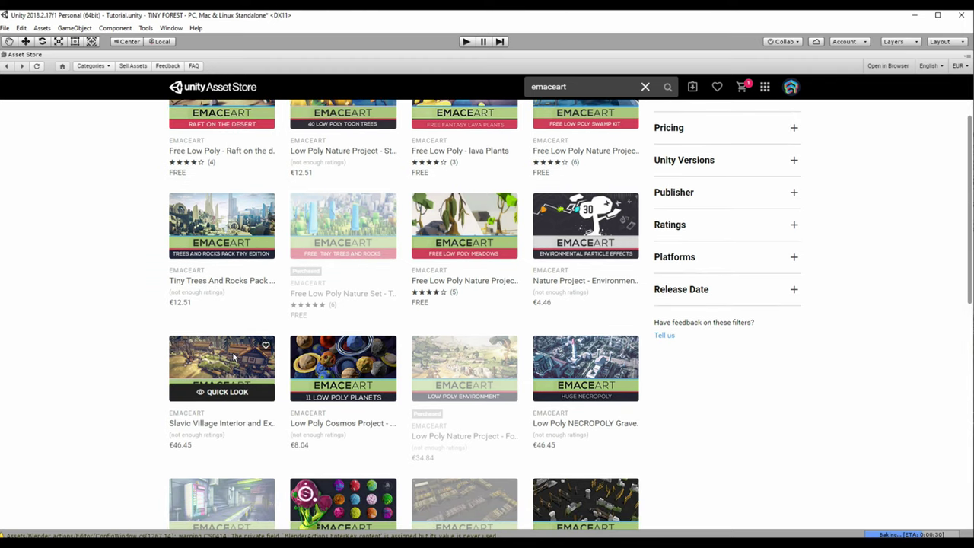
scroll(466, 198, "down", 2)
left_click(466, 196)
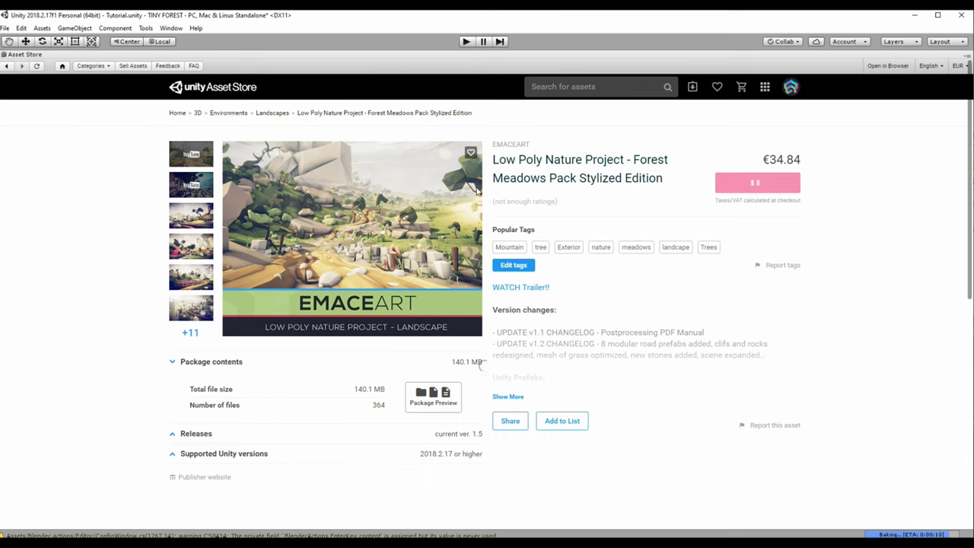
left_click(765, 213)
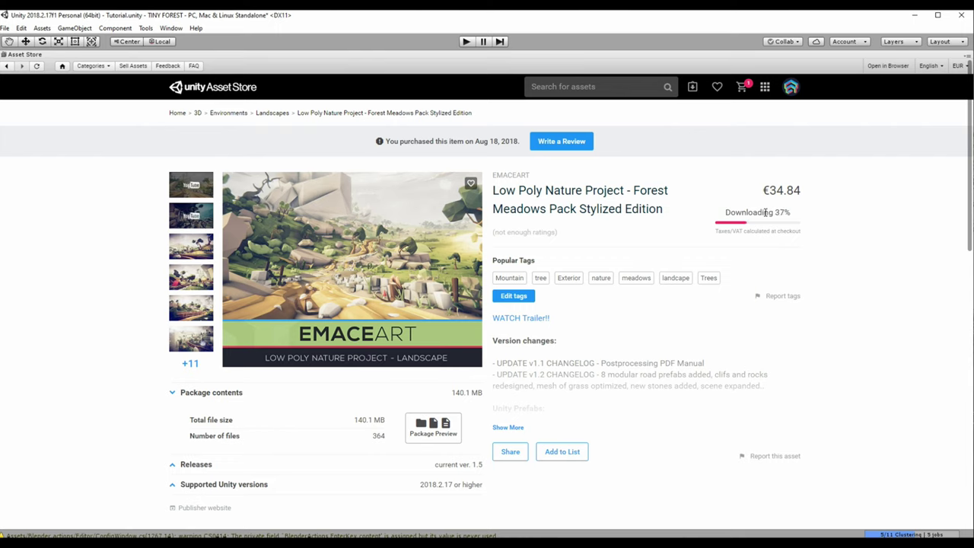
Step: Import only the pack's Texture folder, leaving all other folders unticked
left_click(200, 129)
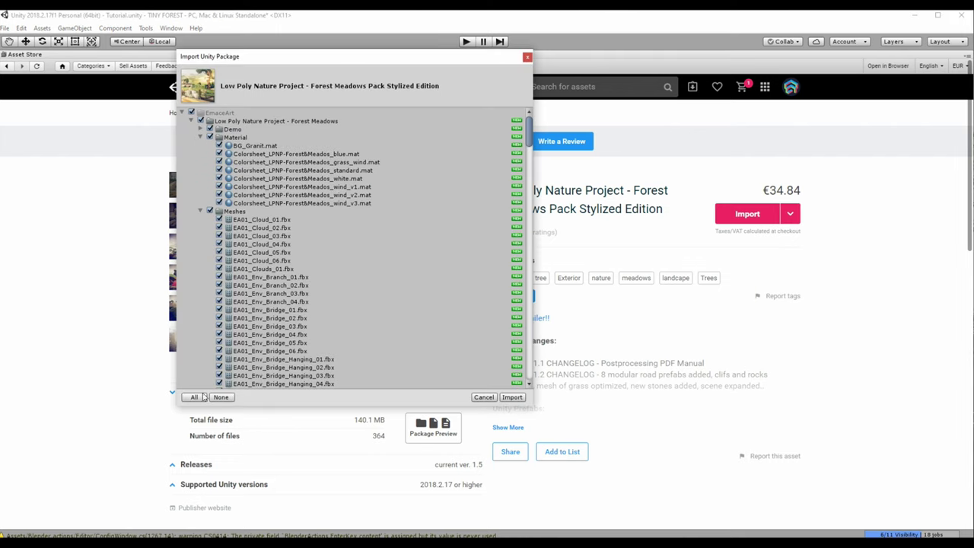
left_click(199, 137)
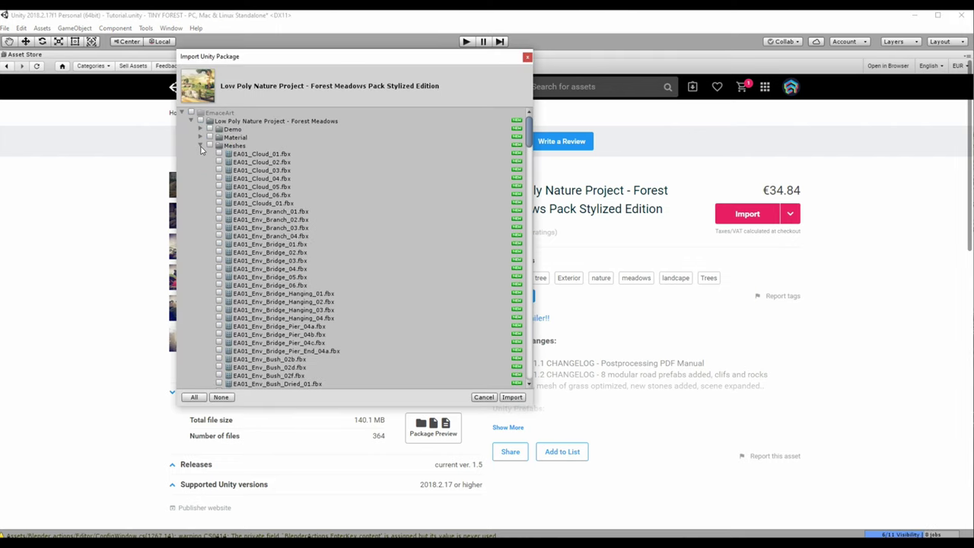
left_click(200, 145)
left_click(200, 153)
left_click(201, 170)
left_click(201, 178)
left_click(200, 187)
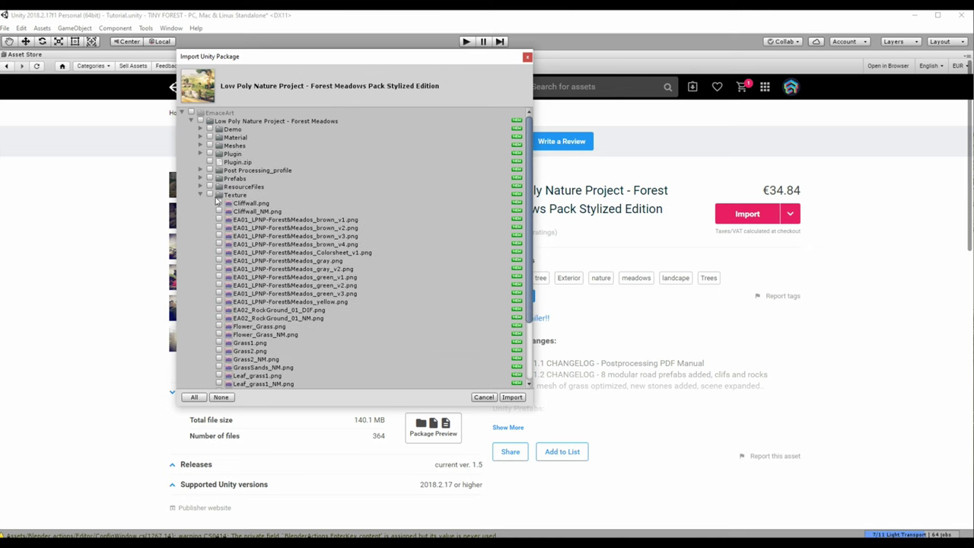
left_click(211, 195)
scroll(272, 277, "down", 3)
left_click(511, 398)
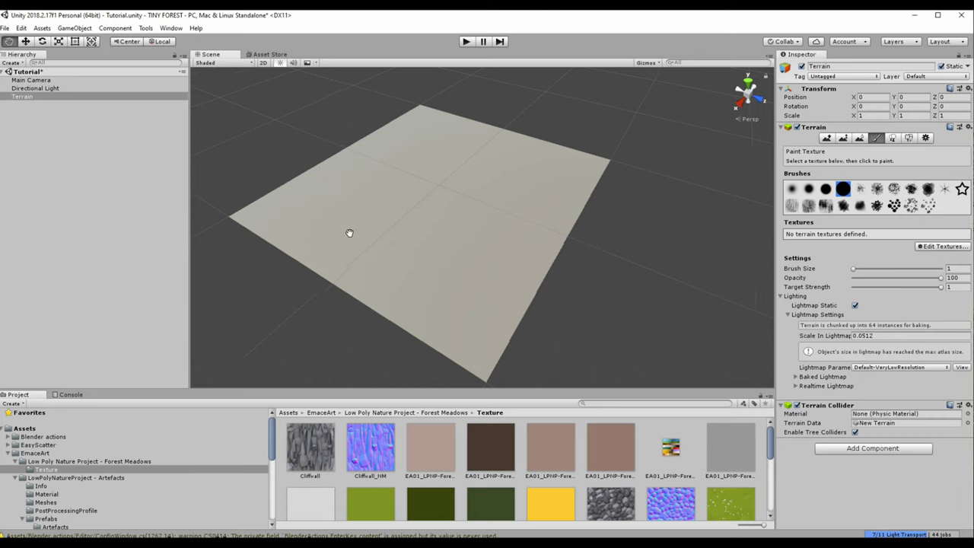
Step: Add a terrain texture with Grass1 as albedo and Grass2_NM as normal map
middle_click_drag(347, 233, 675, 278)
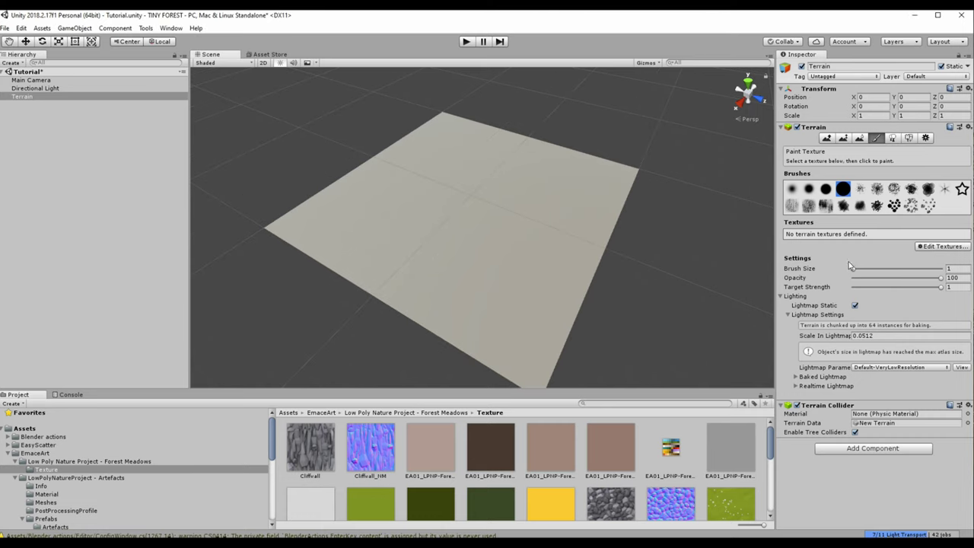
left_click(929, 250)
left_click(938, 254)
left_click(818, 430)
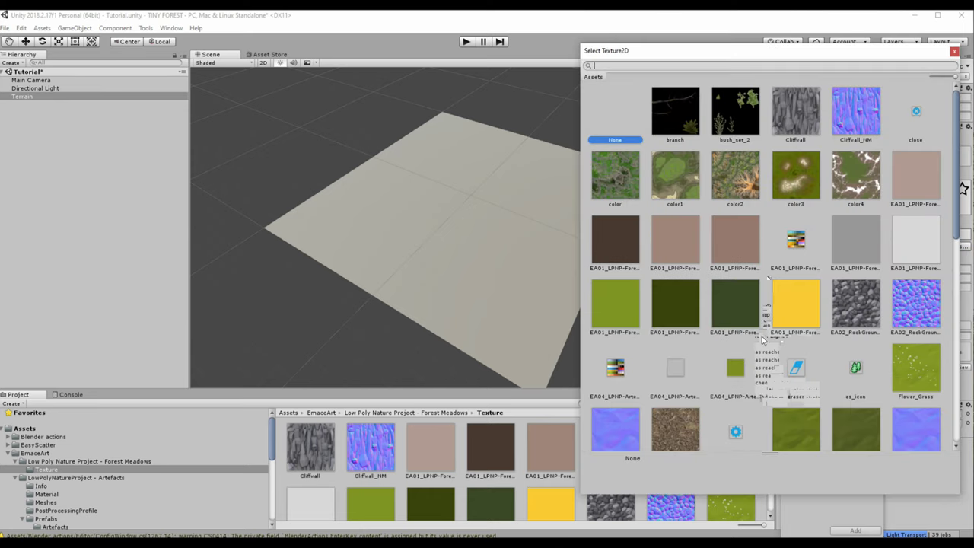
type("grass")
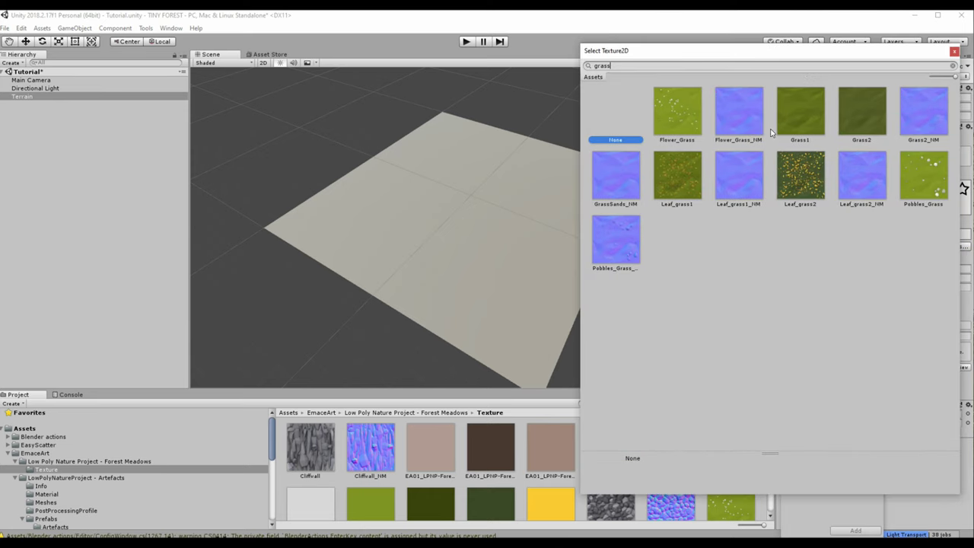
double_click(795, 117)
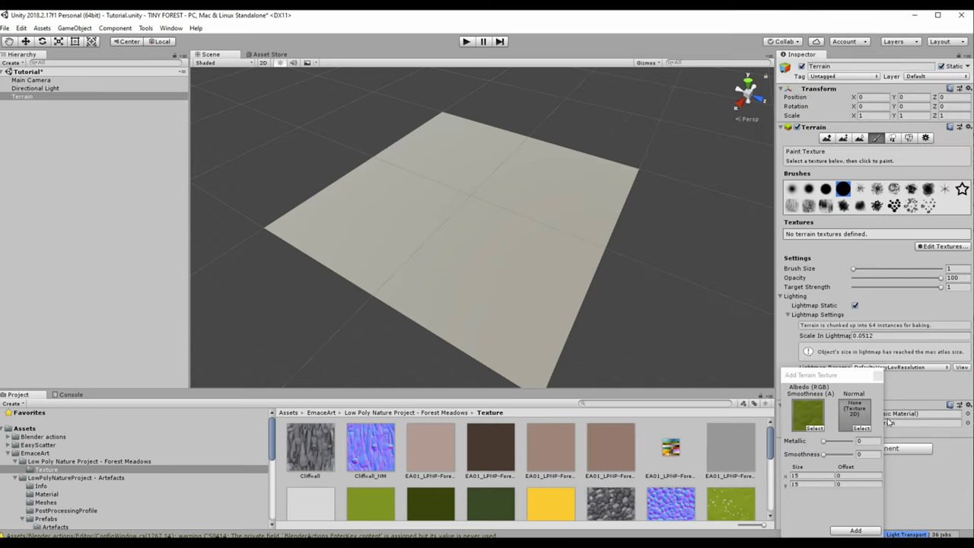
left_click(862, 429)
type("grass")
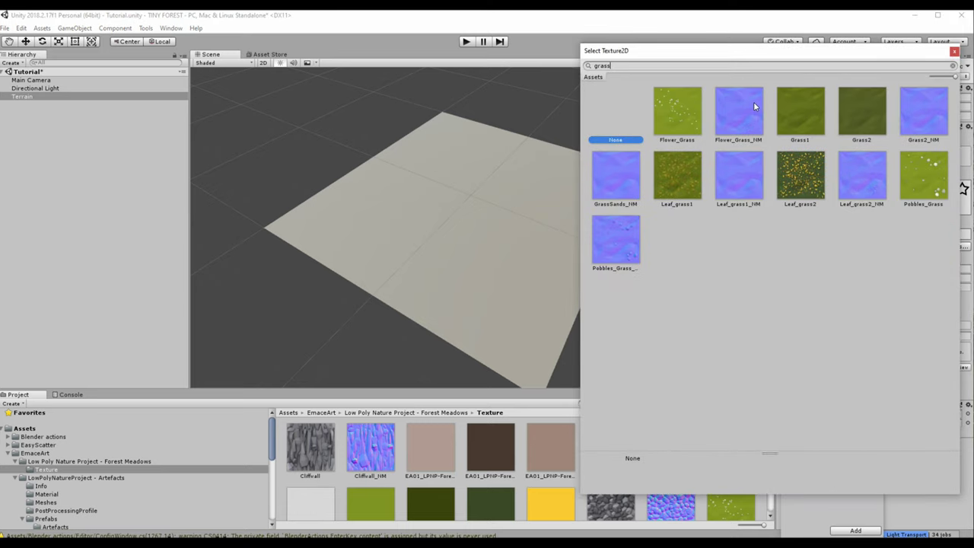
left_click(921, 110)
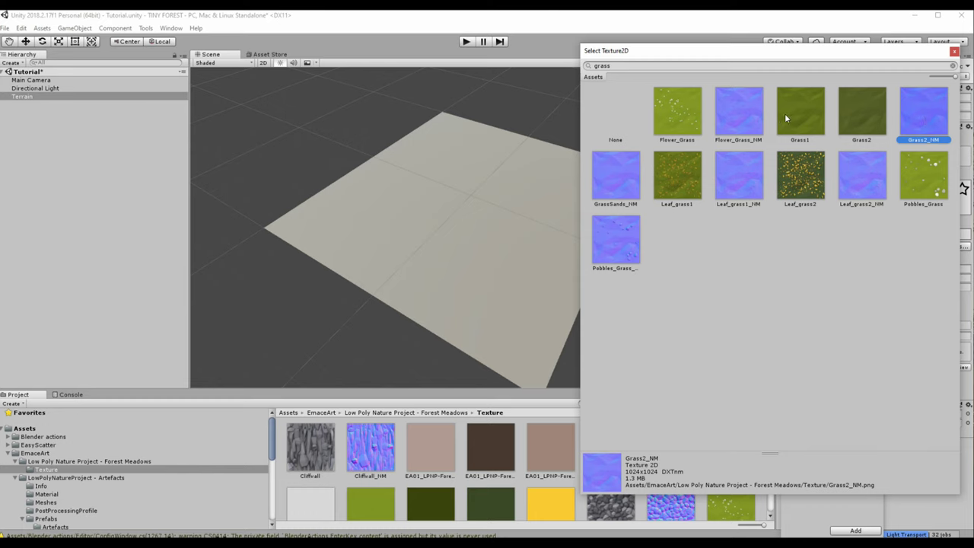
double_click(923, 95)
left_click(855, 530)
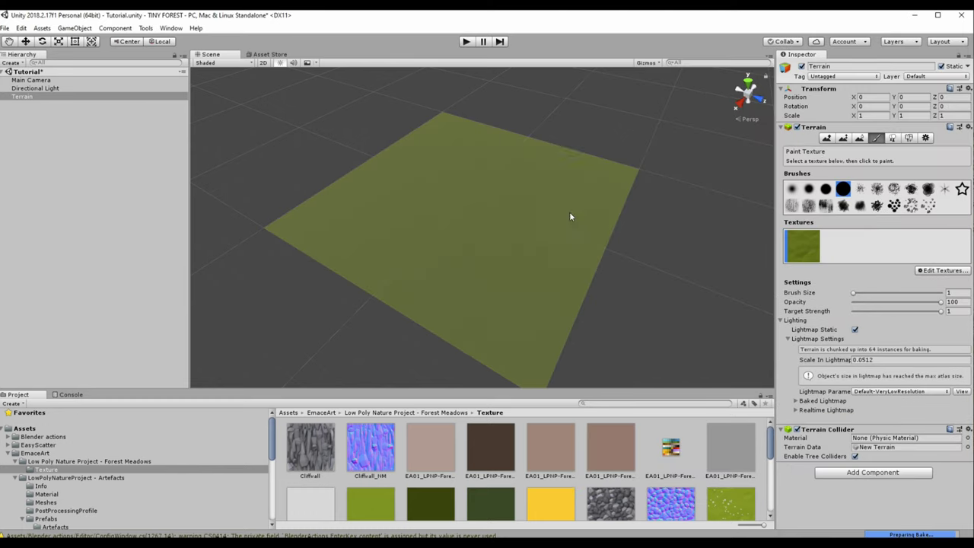
Step: Sculpt raised ridges and a winding trench into the terrain with Raise/Lower and Paint Height
scroll(601, 217, "up", 5)
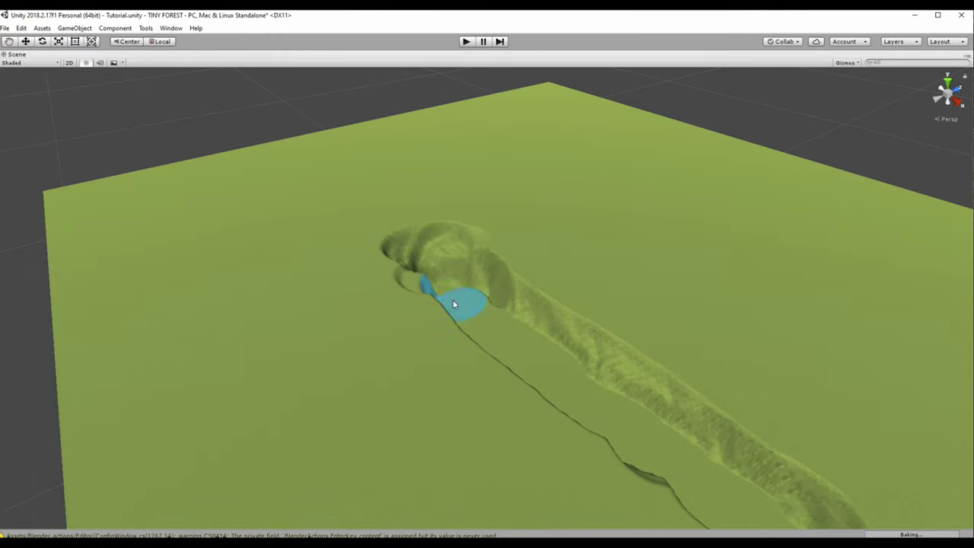
left_click_drag(452, 303, 292, 152)
mouse_move(470, 281)
left_mouse_down("shift")
mouse_move(498, 280)
mouse_move(437, 256)
left_mouse_up("shift")
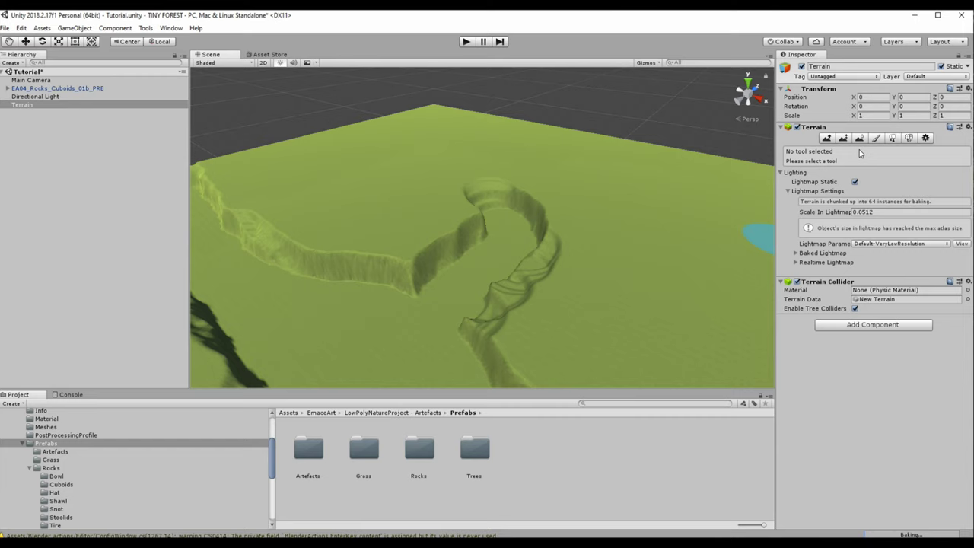
left_click(842, 138)
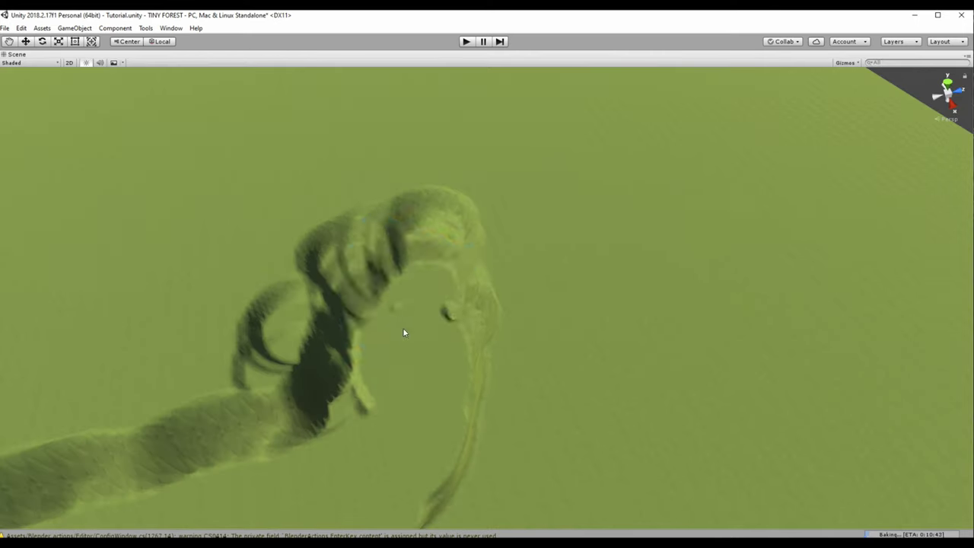
left_click_drag(403, 327, 495, 144)
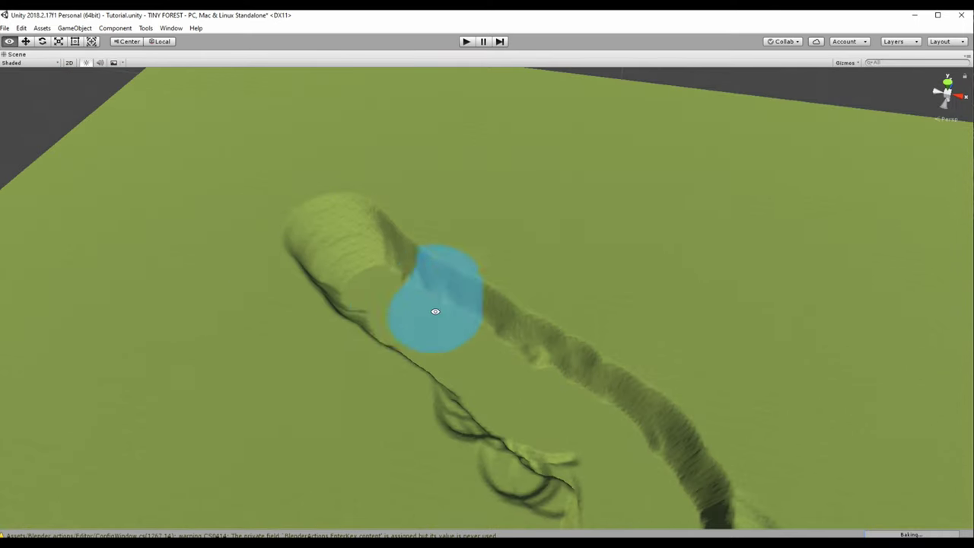
left_click_drag(434, 304, 570, 104)
middle_click_drag(570, 104, 513, 458)
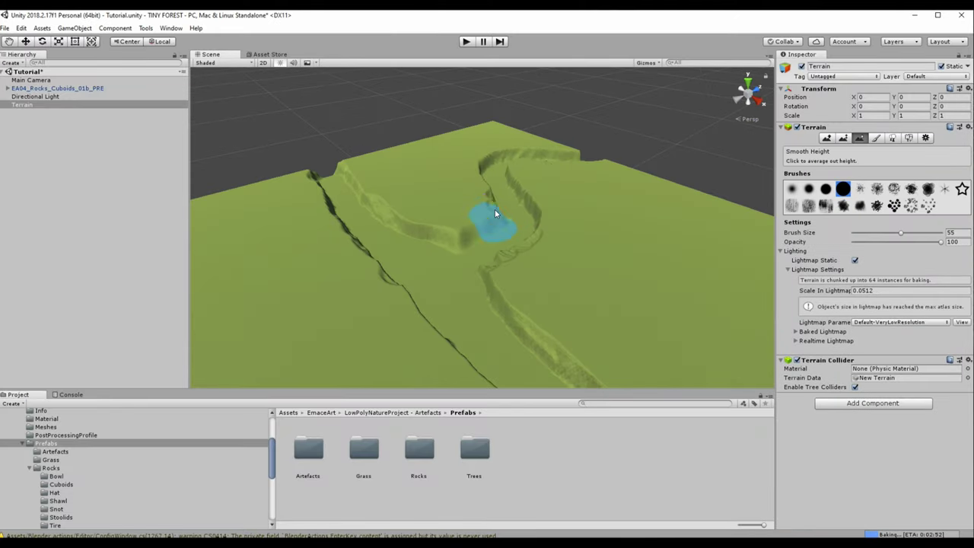
key("shift+space")
right_click_drag(402, 199, 408, 346)
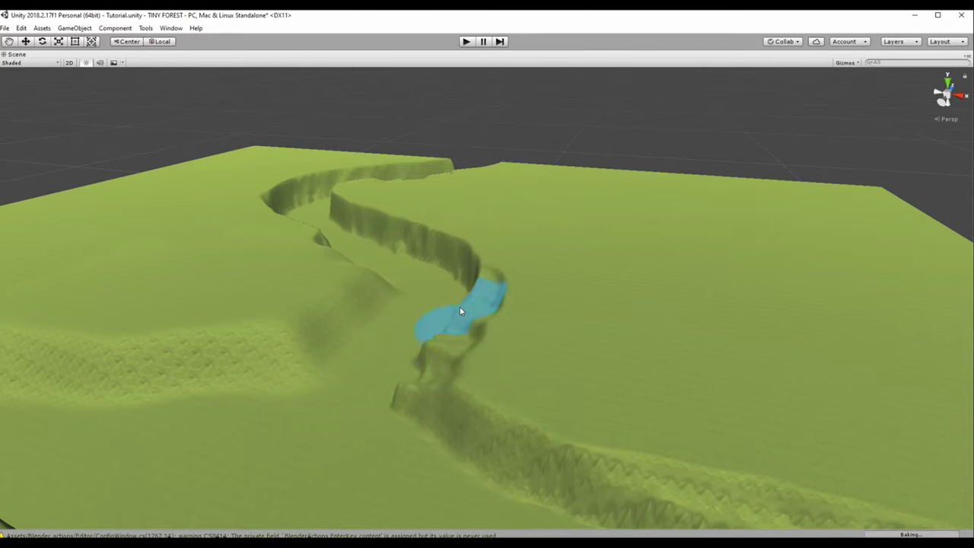
Step: Raise SpaceNavigator camera translation sensitivity to 7.8
left_click(172, 28)
left_click(187, 102)
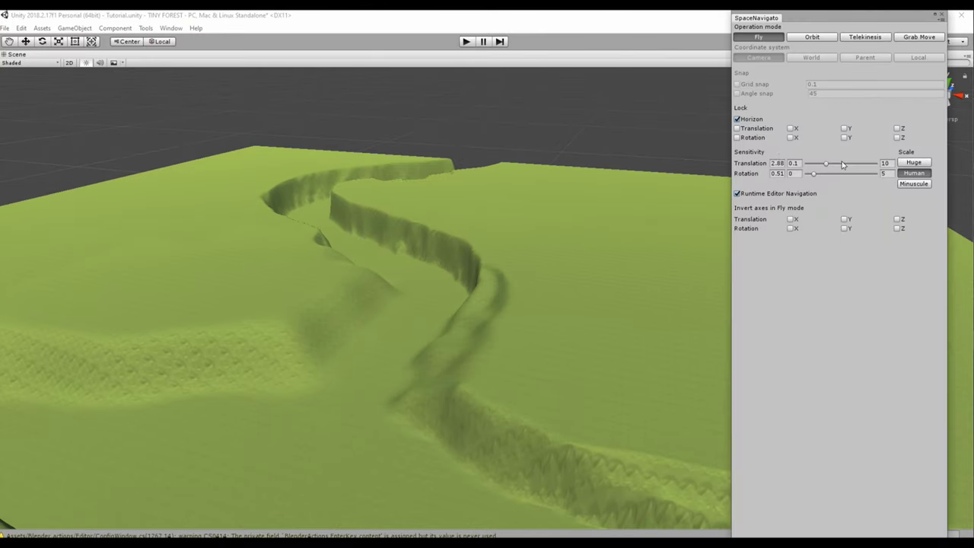
left_click_drag(843, 165, 851, 164)
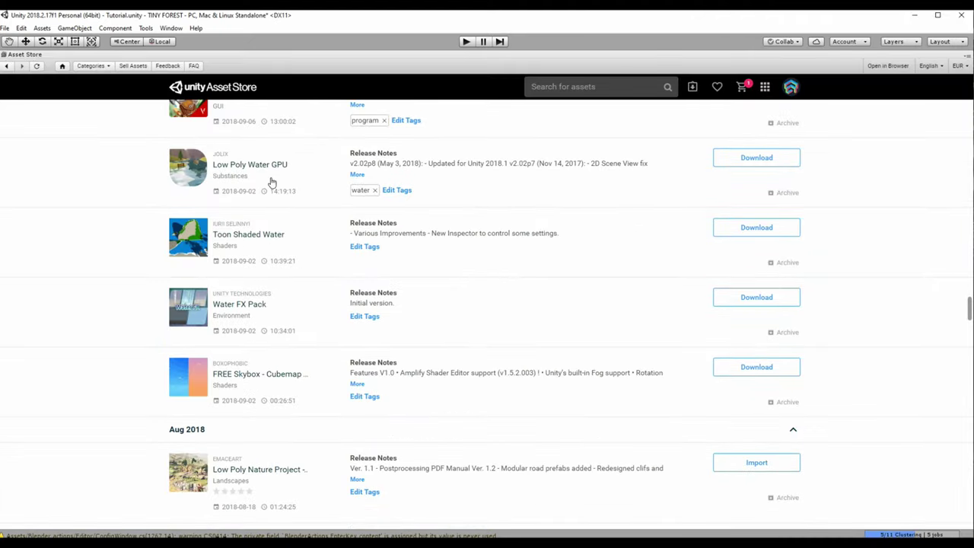
Step: Download and import the Low Poly Water GPU package from the Asset Store
left_click(268, 171)
left_click(757, 215)
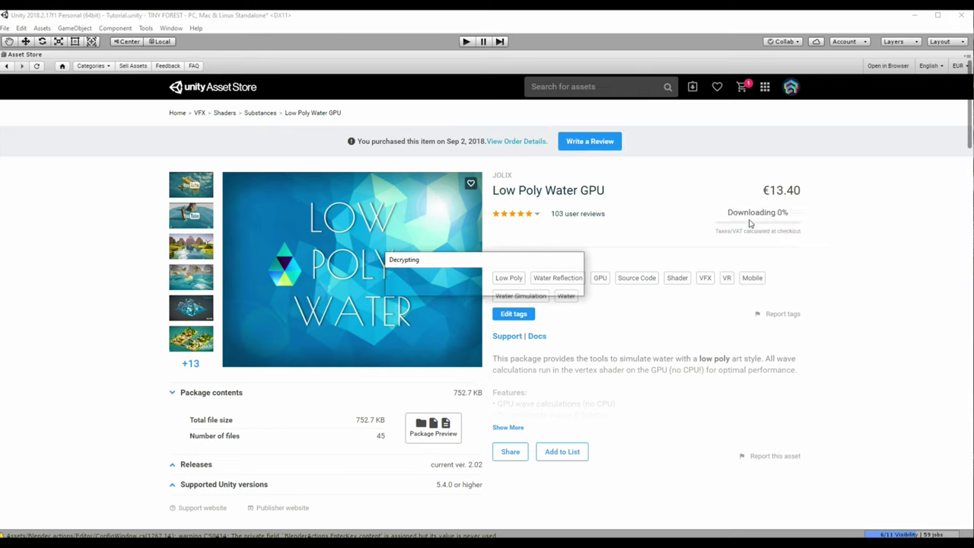
left_click(515, 403)
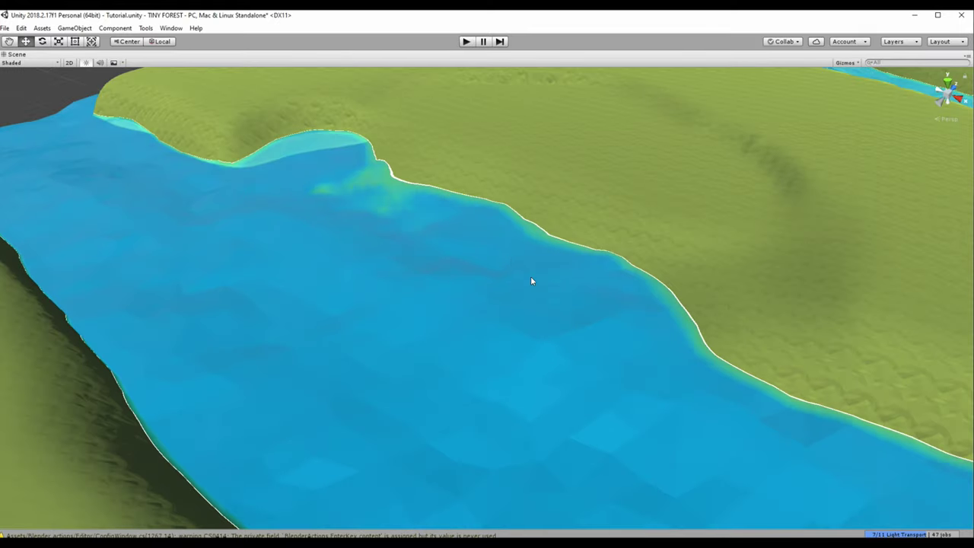
Step: Set LPWaterHighQuality's Specular to 91 and Wave Height to 0.1
key("shift+space")
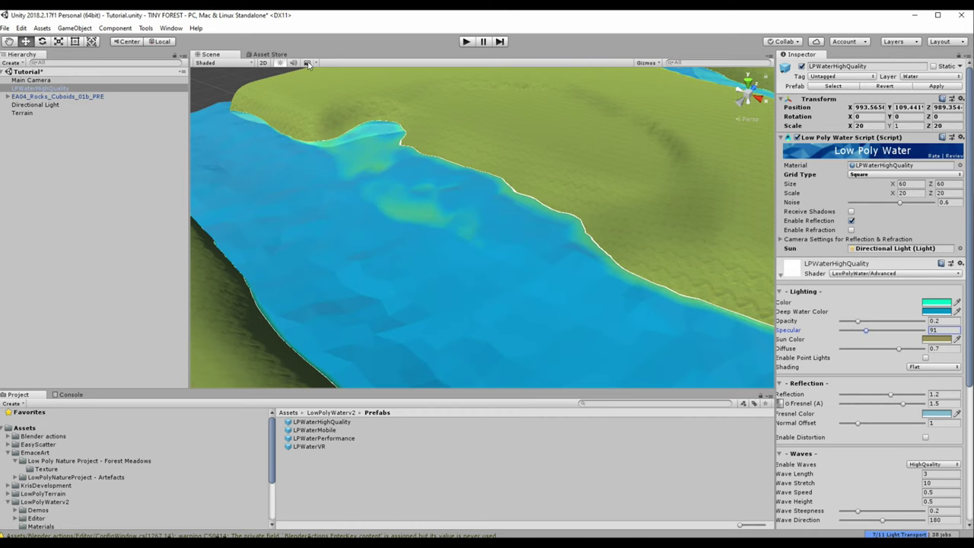
left_click_drag(856, 330, 869, 331)
scroll(892, 427, "down", 2)
left_click(937, 440)
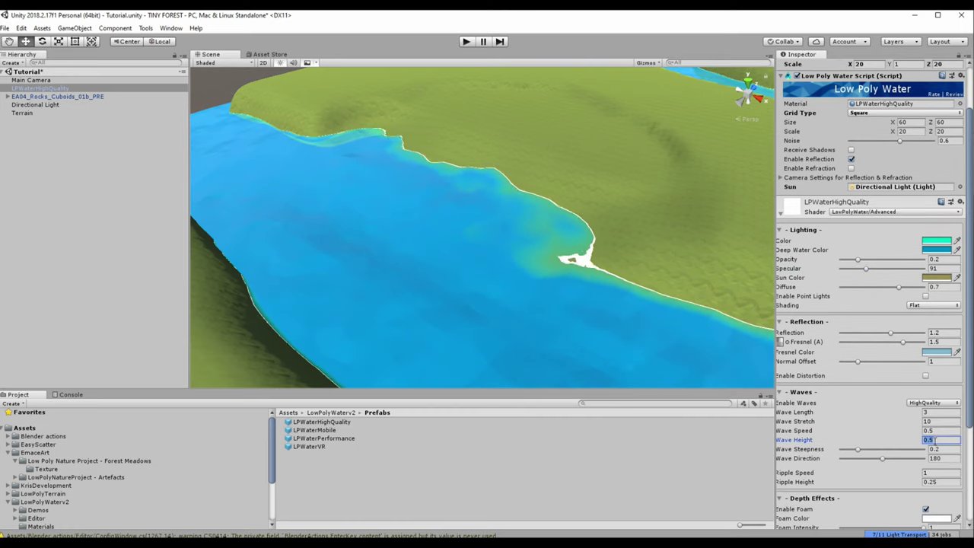
type("0.1")
scroll(871, 342, "down", 3)
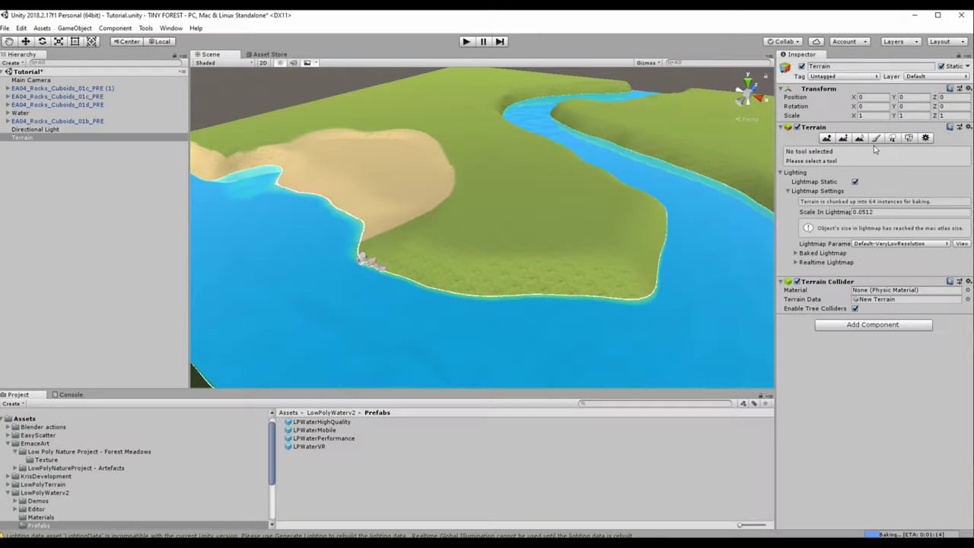
Step: Dig a crater into the grass island with Paint Height and smooth its crease
left_click(843, 138)
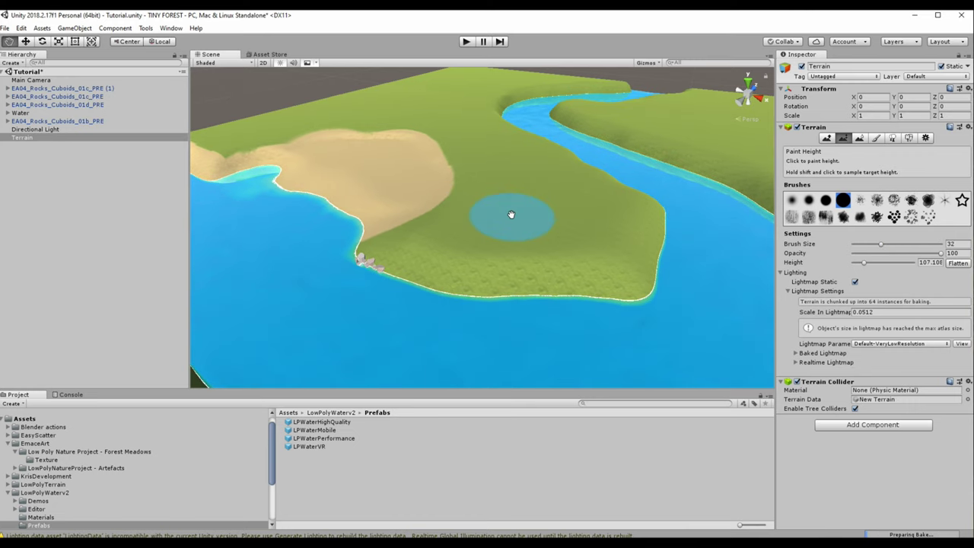
middle_click_drag(511, 213, 508, 242)
left_click_drag(523, 251, 511, 262)
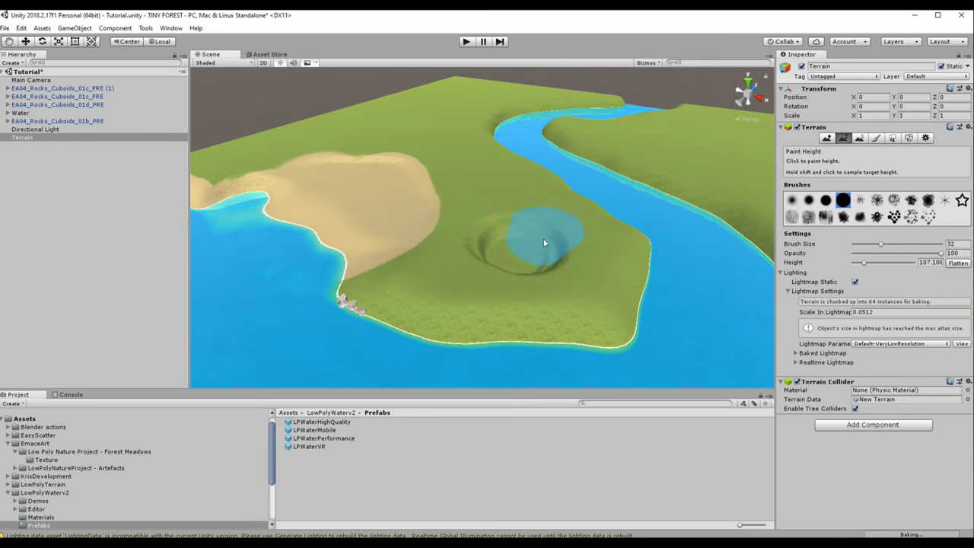
left_click(860, 138)
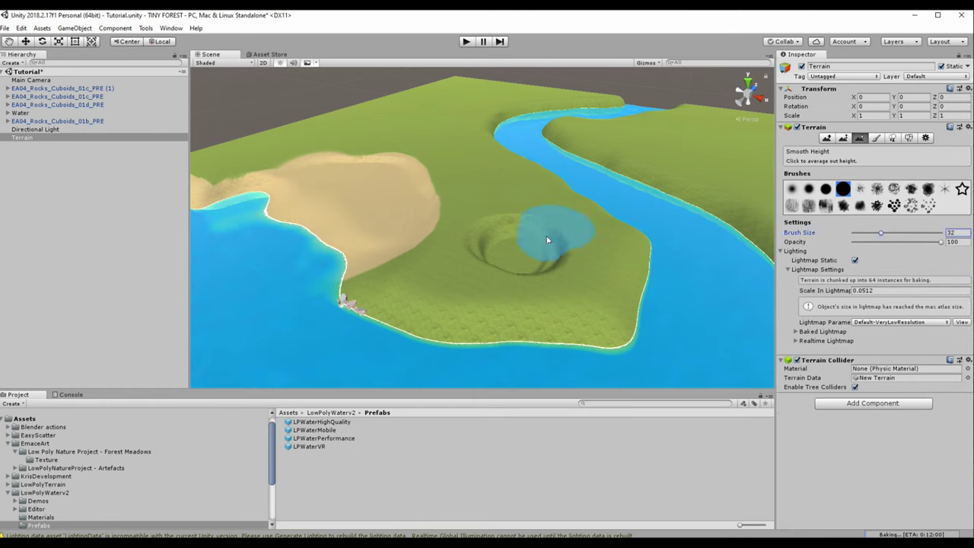
mouse_move(503, 273)
left_mouse_down()
mouse_move(525, 249)
mouse_move(426, 251)
left_mouse_up()
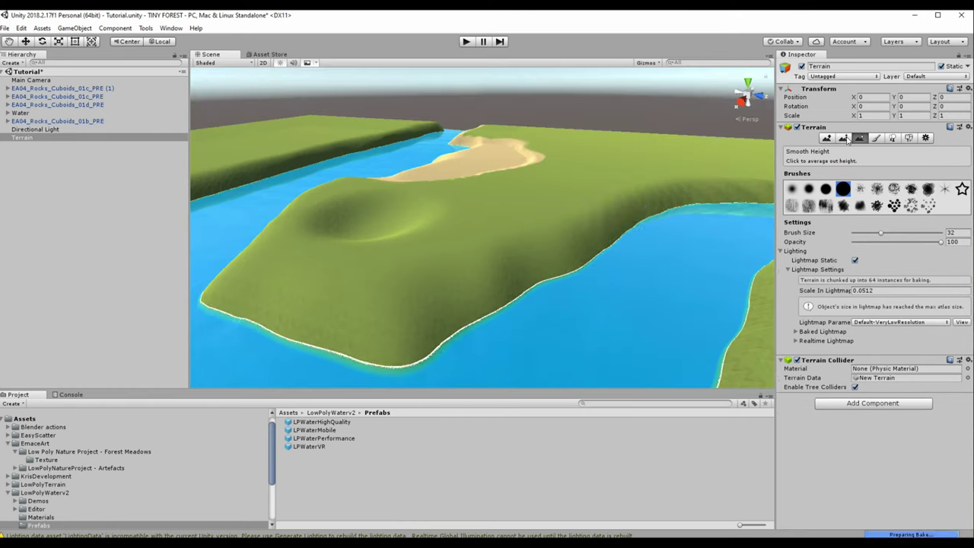
Step: Paint sand into the crater on the grass island
left_click(843, 137)
key("shift+space")
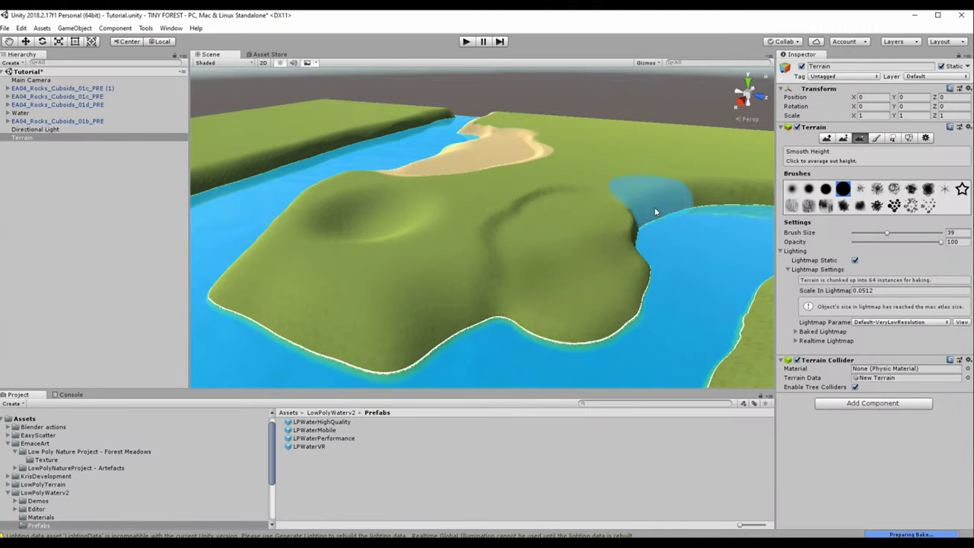
left_click_drag(591, 293, 586, 230)
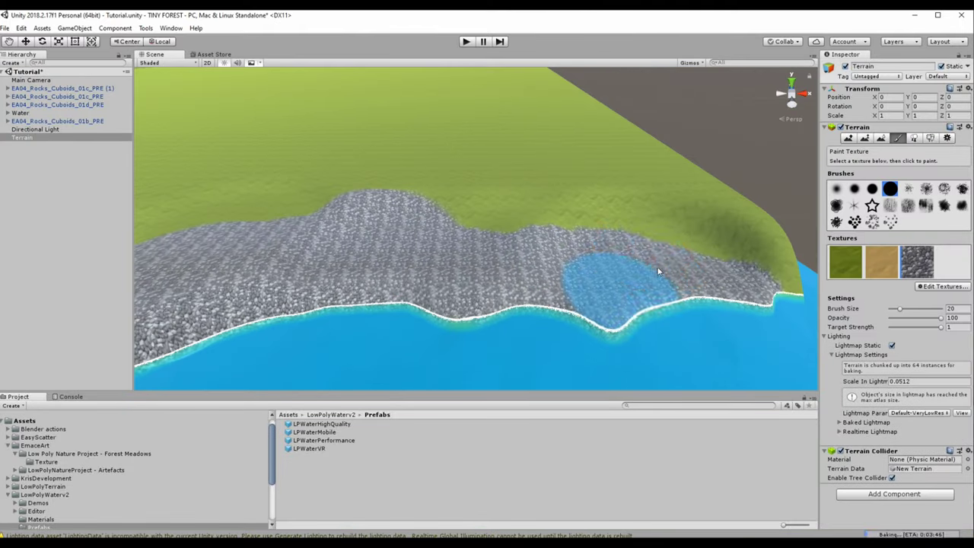
Step: Tune the rock texture layer's smoothness and apply the changes
left_click(190, 112)
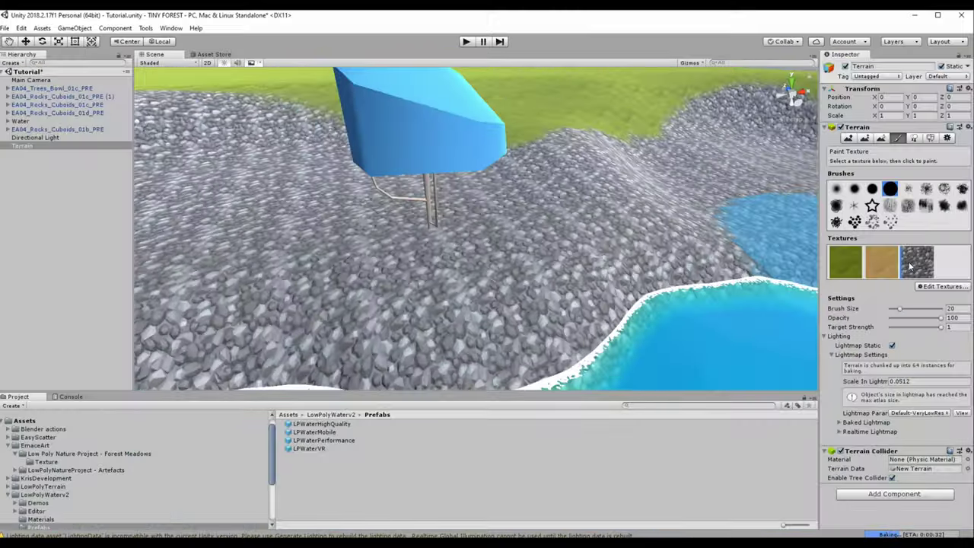
type("25")
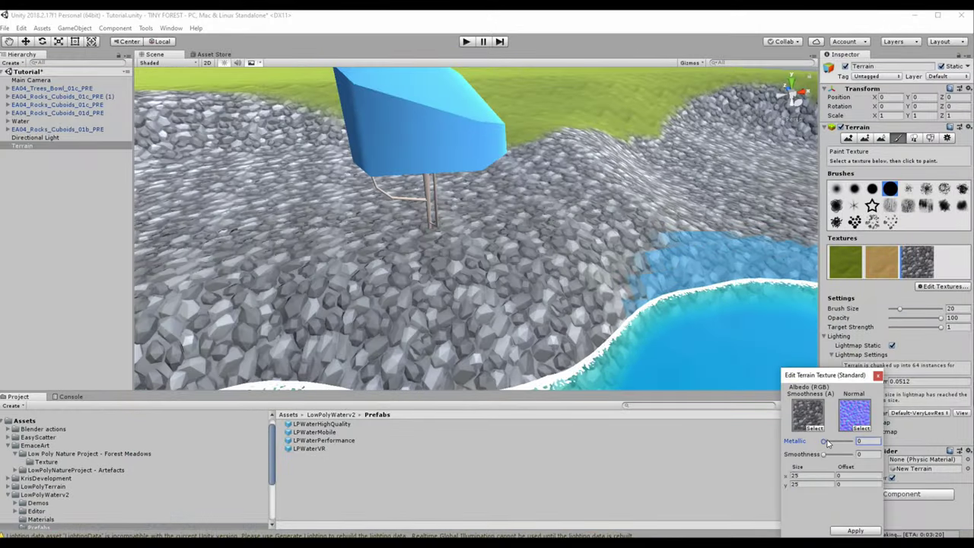
left_click_drag(824, 454, 853, 454)
right_click_drag(685, 342, 691, 296)
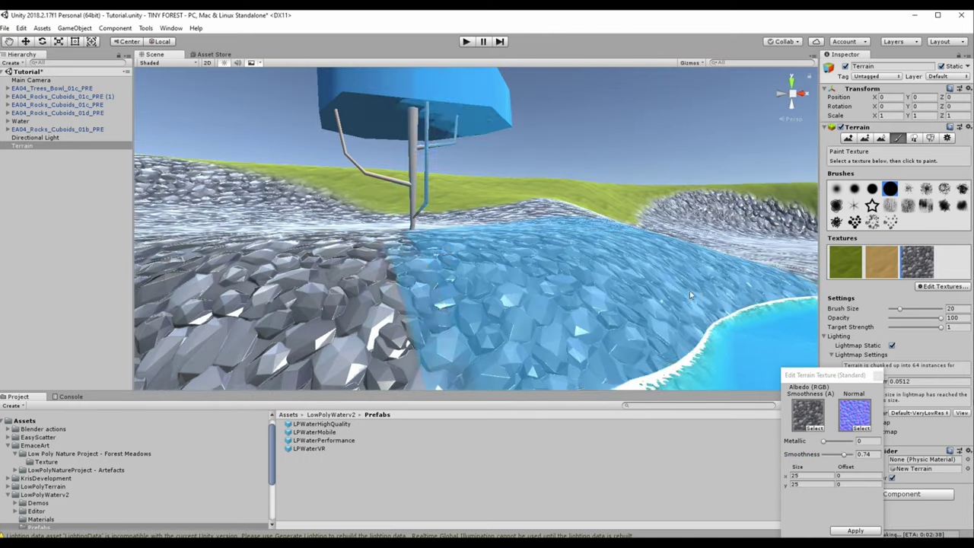
left_click_drag(842, 456, 834, 457)
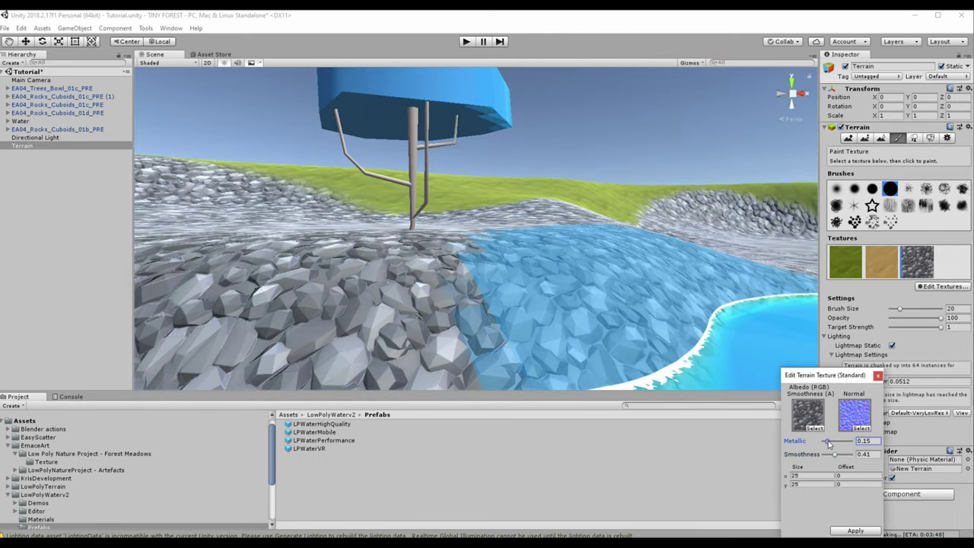
left_click(855, 531)
Step: Paint the rock texture along the shoreline, then return to the Move tool
mouse_move(426, 304)
right_mouse_down()
mouse_move(397, 259)
mouse_move(380, 255)
right_mouse_up()
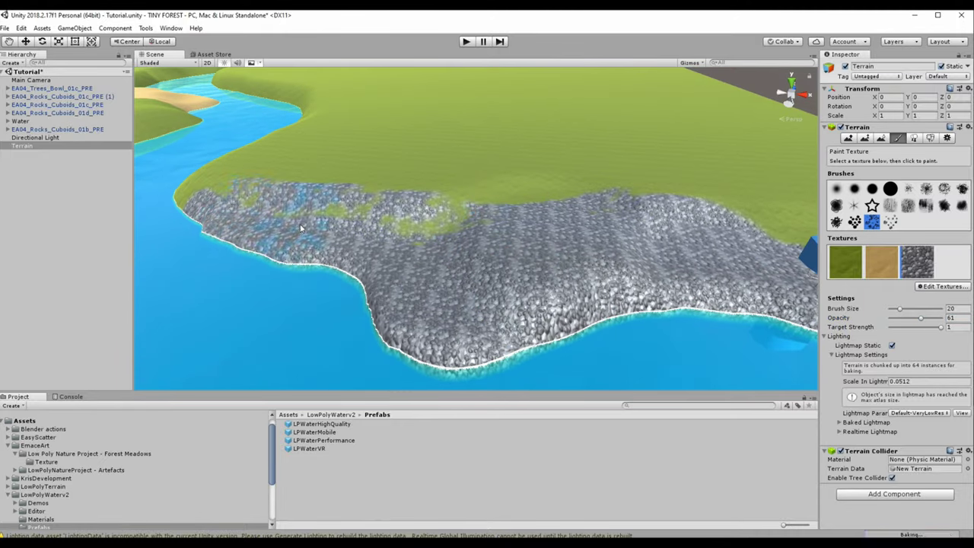
right_click_drag(311, 216, 461, 285)
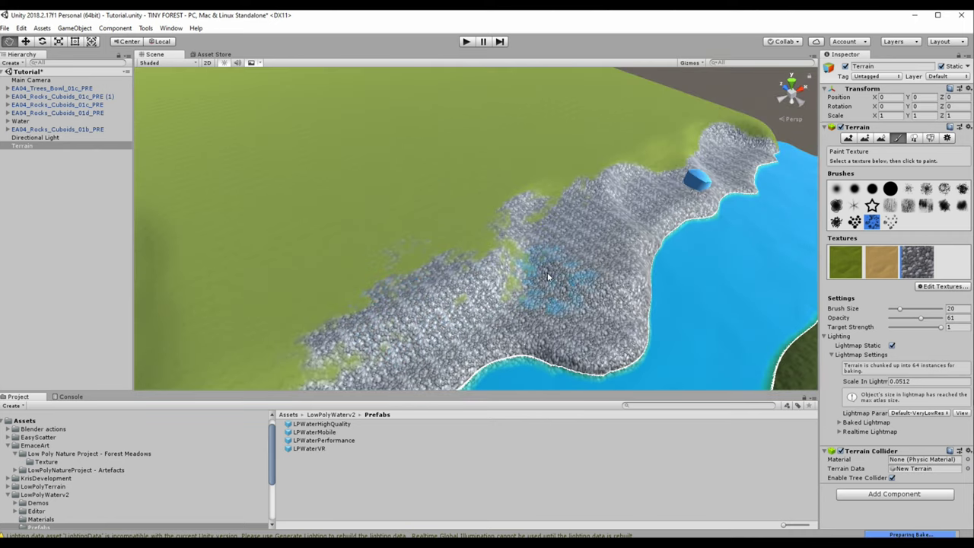
mouse_move(548, 277)
right_mouse_down()
mouse_move(700, 319)
mouse_move(500, 236)
right_mouse_up()
key("w")
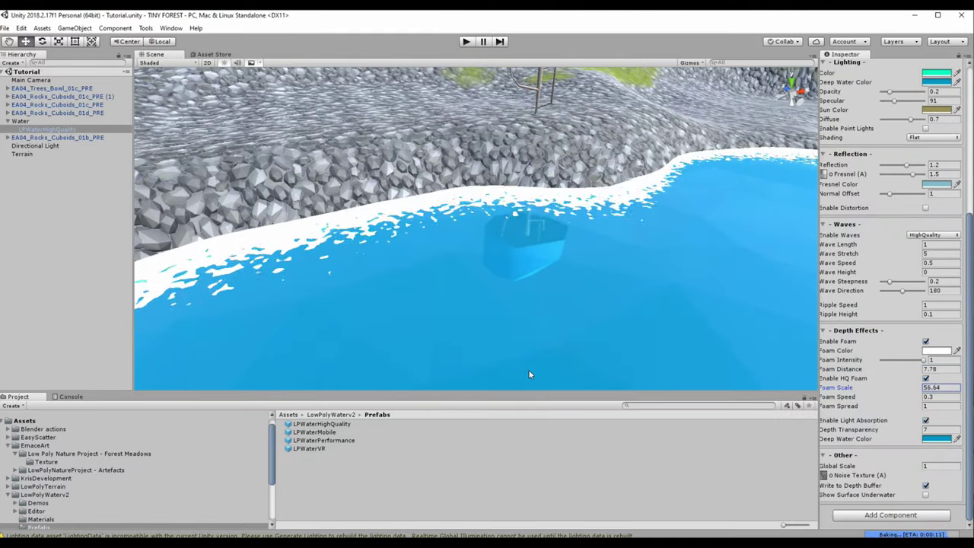
Step: Raise the water material's Foam Scale to 58.57 and enable Show Surface Underwater
left_click_drag(370, 375, 913, 498)
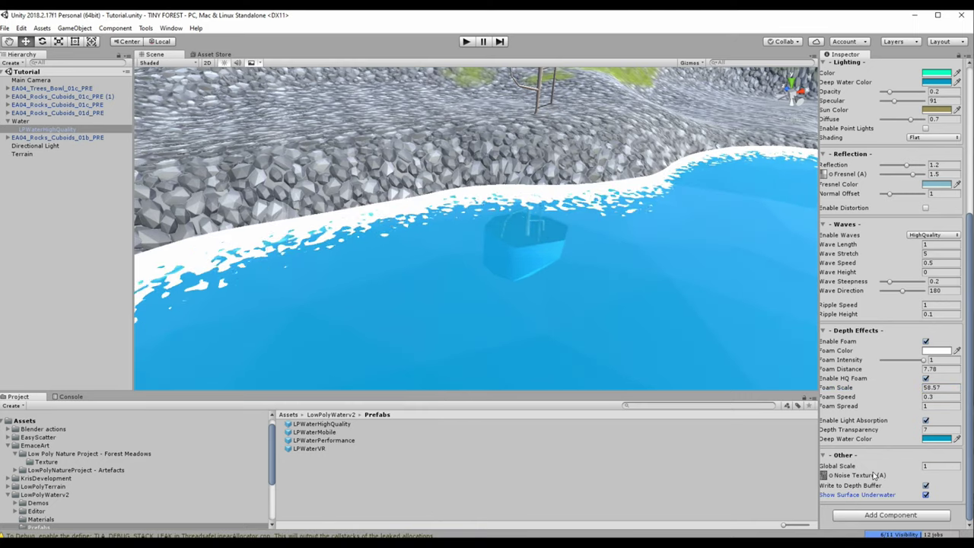
scroll(875, 457, "up", 3)
left_click_drag(906, 226, 914, 228)
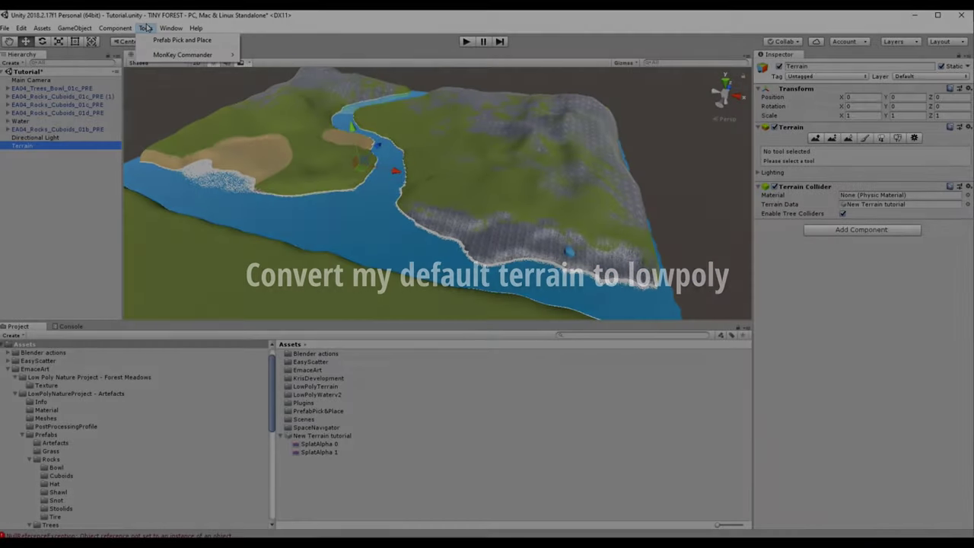
Step: Create a Low Poly Terrain from the existing Terrain with chunk size 200, 2 LODs and VertexColor material
mouse_move(80, 28)
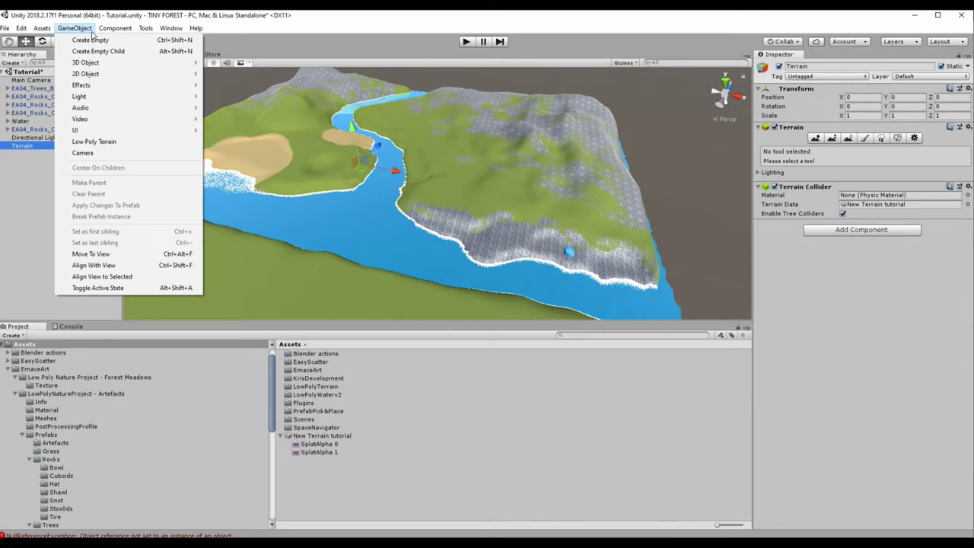
left_click(103, 143)
left_click(63, 155)
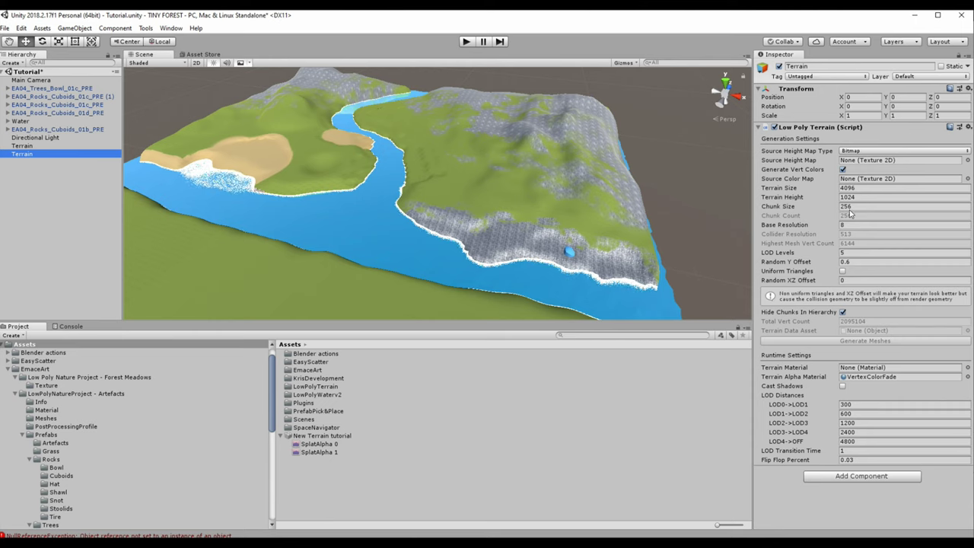
left_click(862, 195)
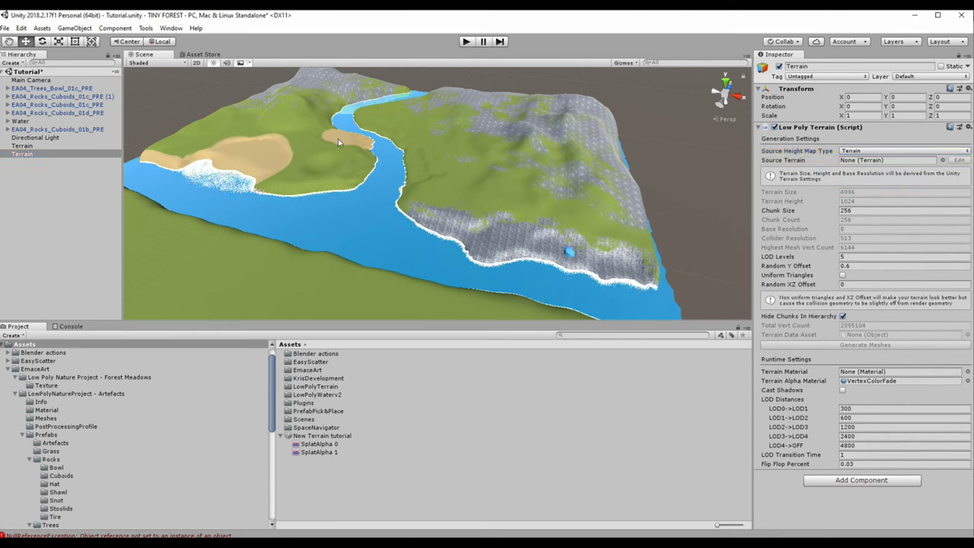
left_click_drag(859, 162, 860, 162)
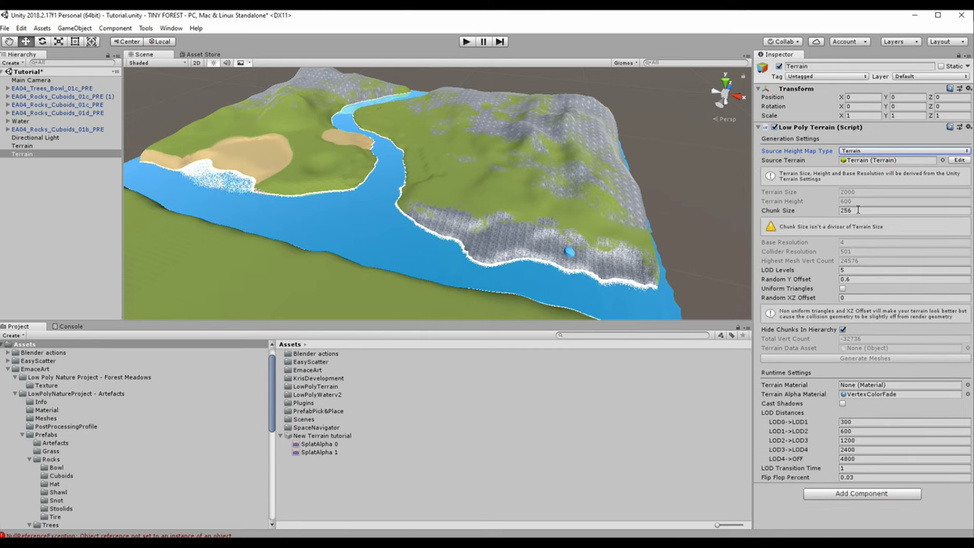
type("200")
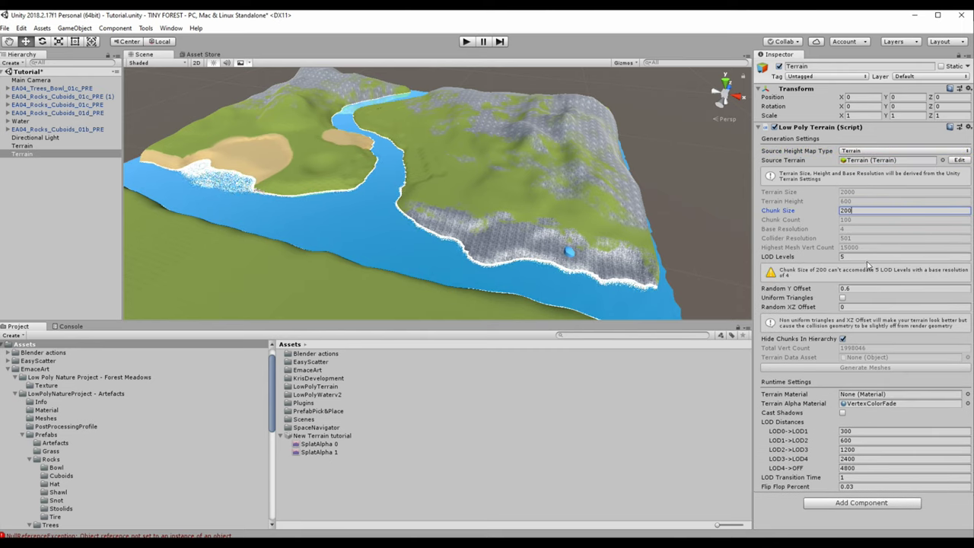
type("2")
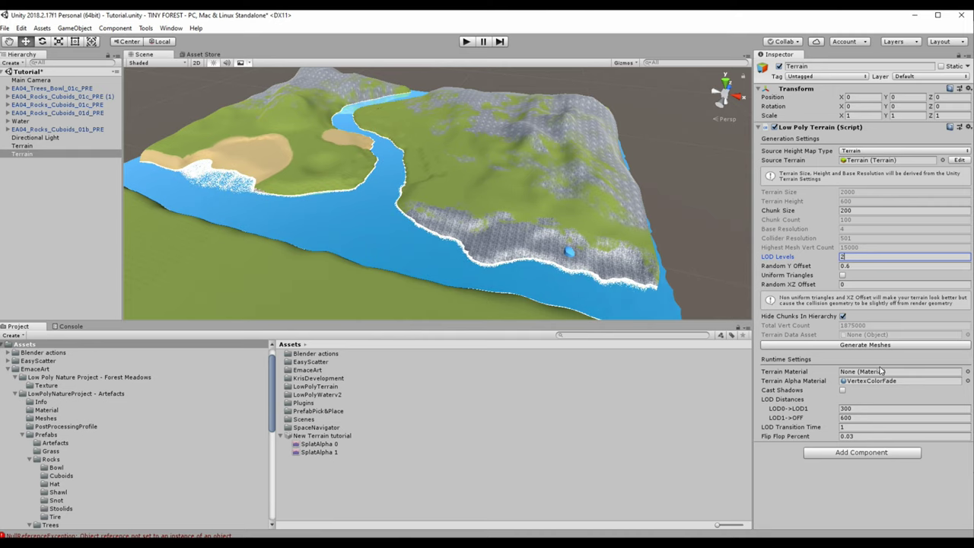
left_click(967, 372)
type("verte")
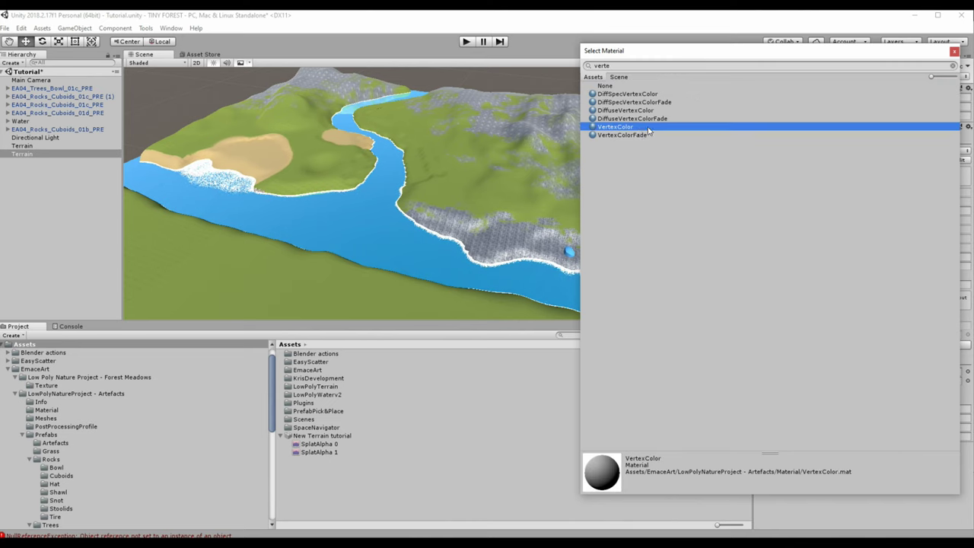
double_click(648, 128)
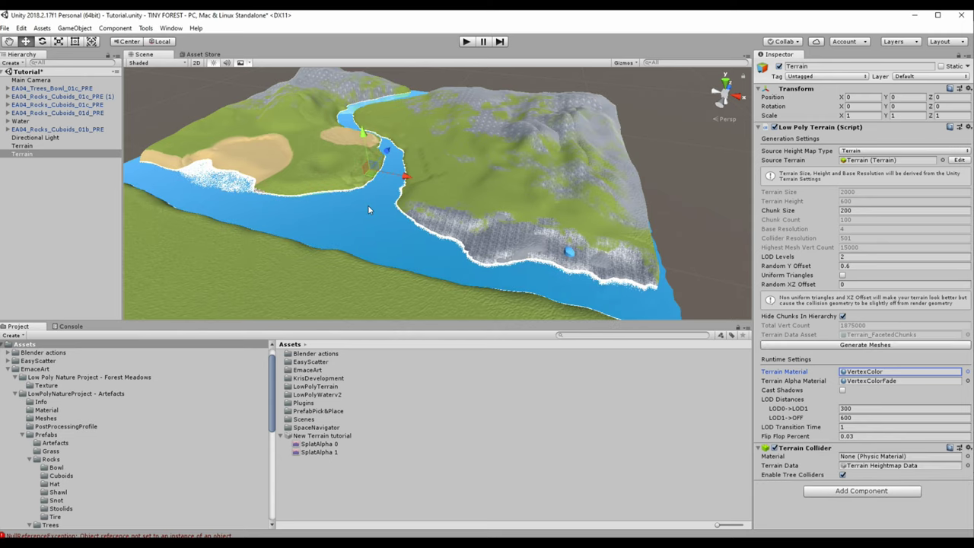
Step: Inspect the generated faceted terrain up close and switch off the original Terrain
left_click_drag(368, 210, 381, 216, "alt")
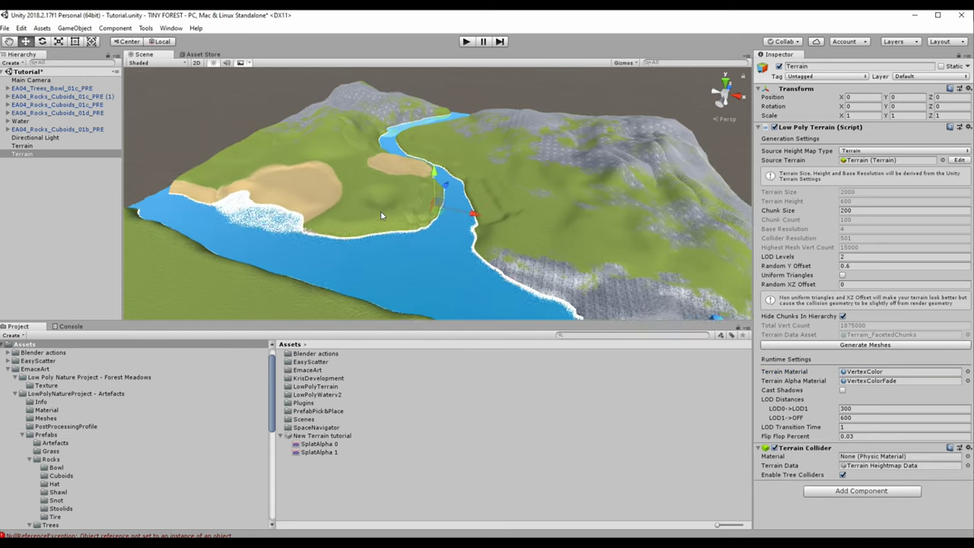
scroll(381, 211, "up", 3)
scroll(381, 210, "up", 3)
scroll(380, 211, "up", 3)
scroll(342, 228, "up", 3)
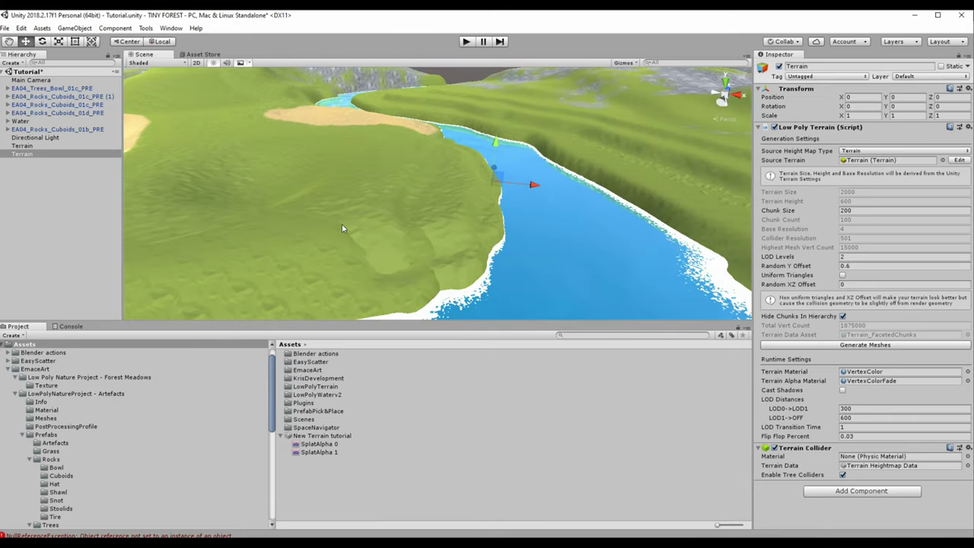
scroll(343, 228, "up", 2)
left_click(324, 155)
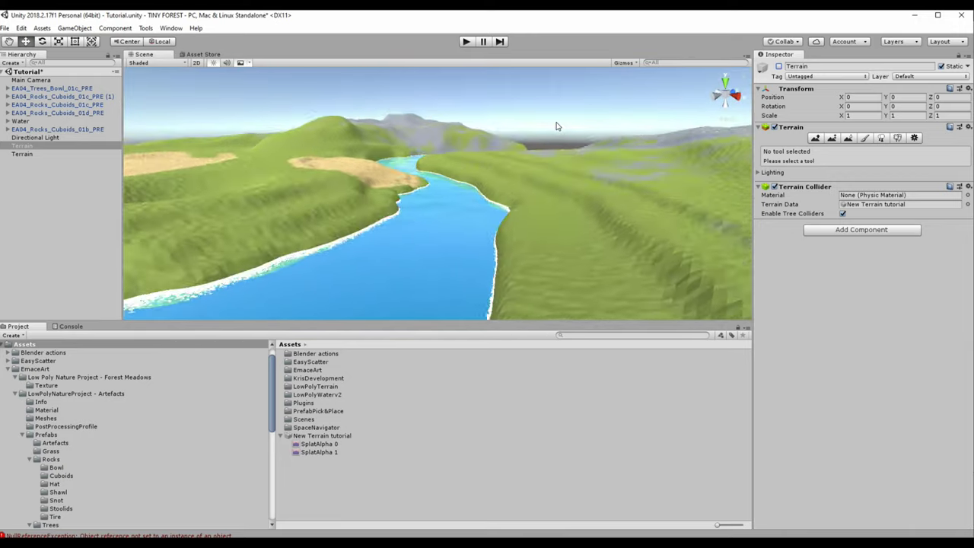
Step: Maximize the Scene view to fill the whole editor with Shift+Space
key("shift+space")
key("shift+space")
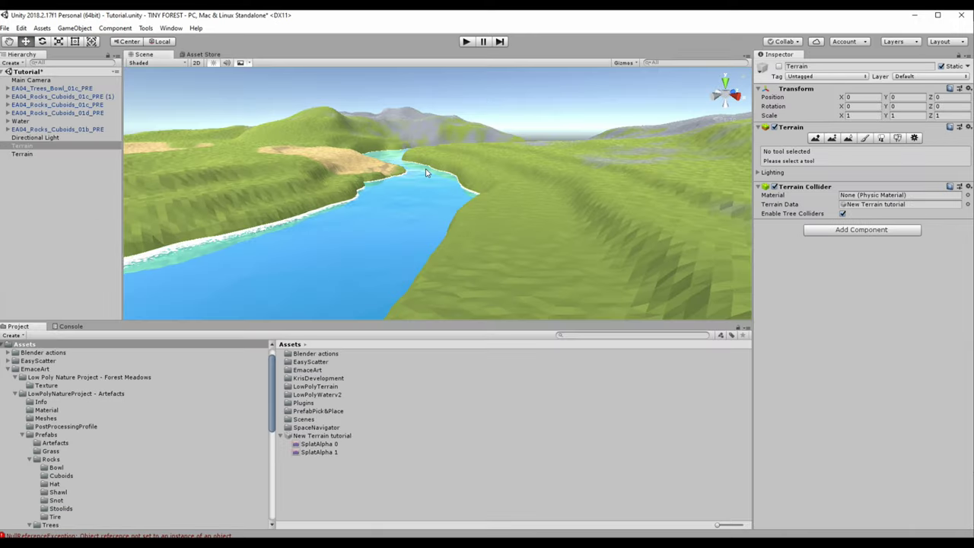
key("shift+space")
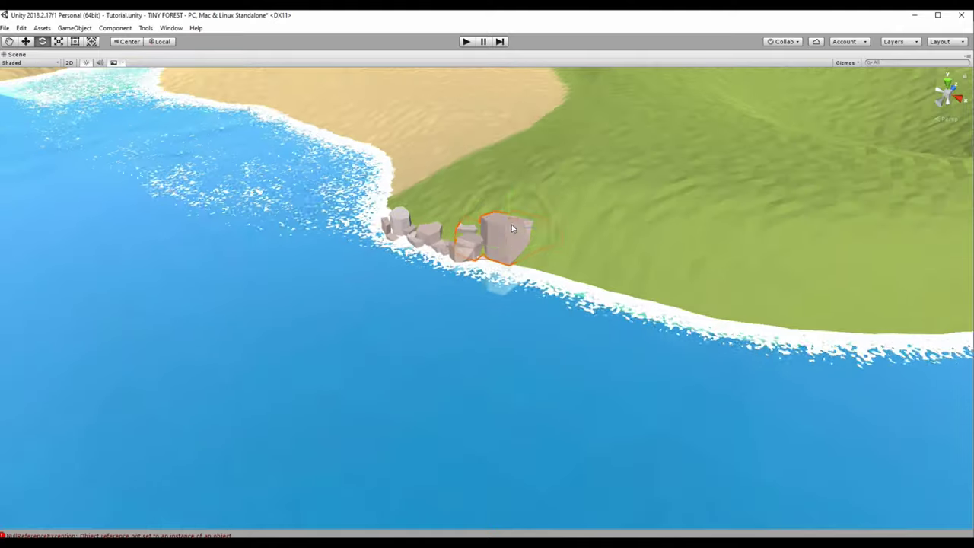
Step: Place a larger, rotated cuboid rock aligned to the ground beside the shoreline rock cluster
left_click(511, 228)
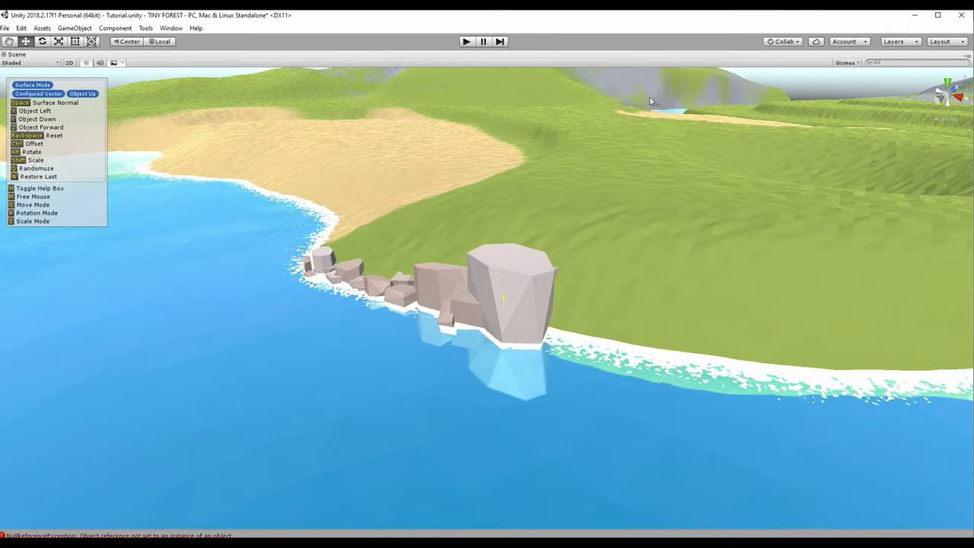
left_click(510, 289)
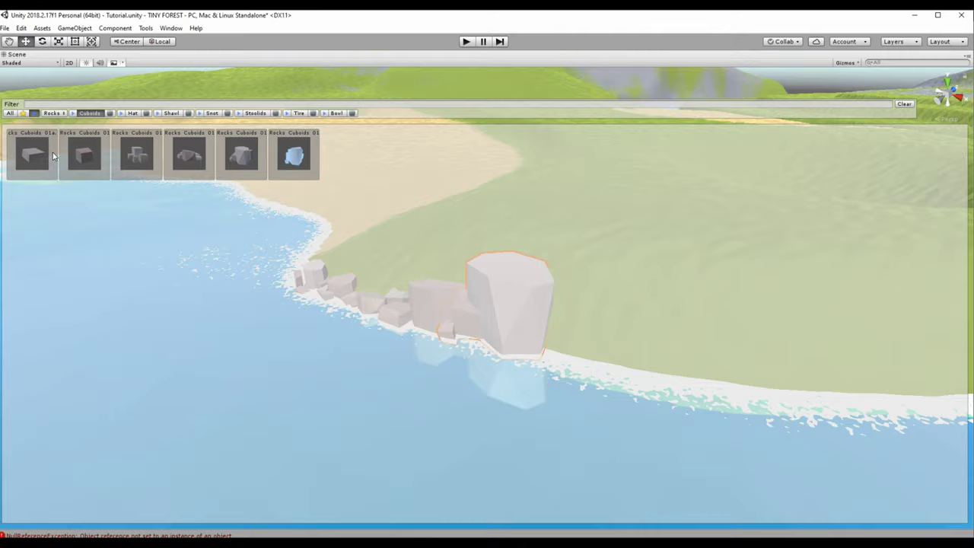
left_click(53, 156)
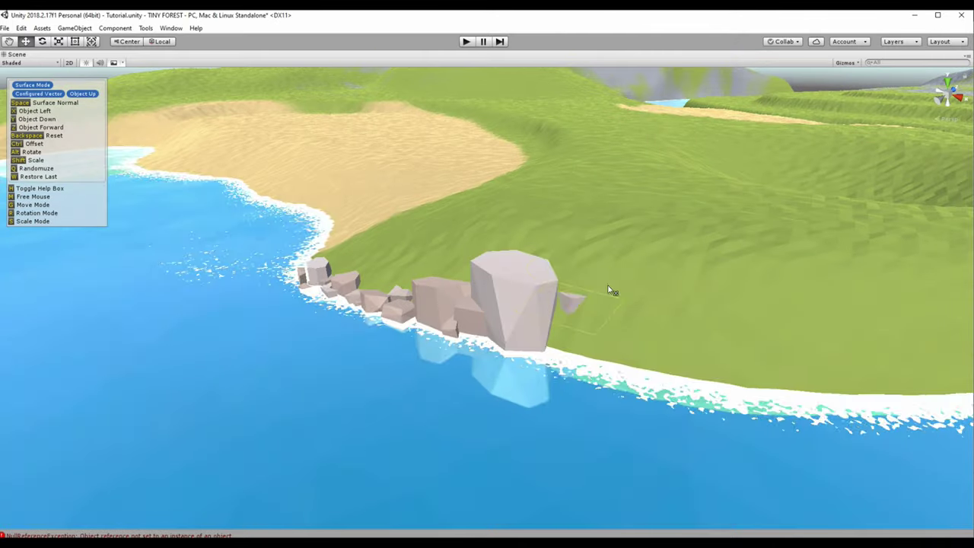
key("space")
left_click_drag(598, 256, 422, 220, "alt")
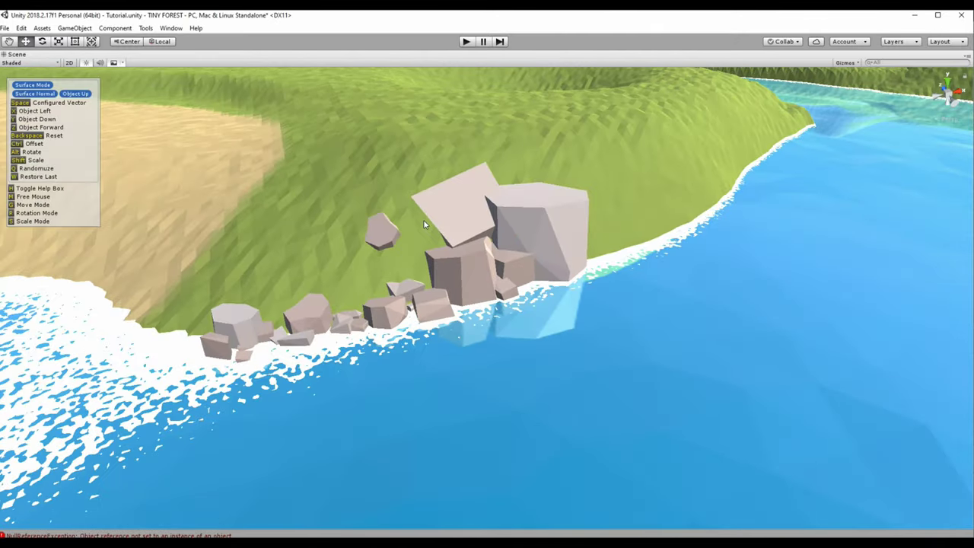
key("space")
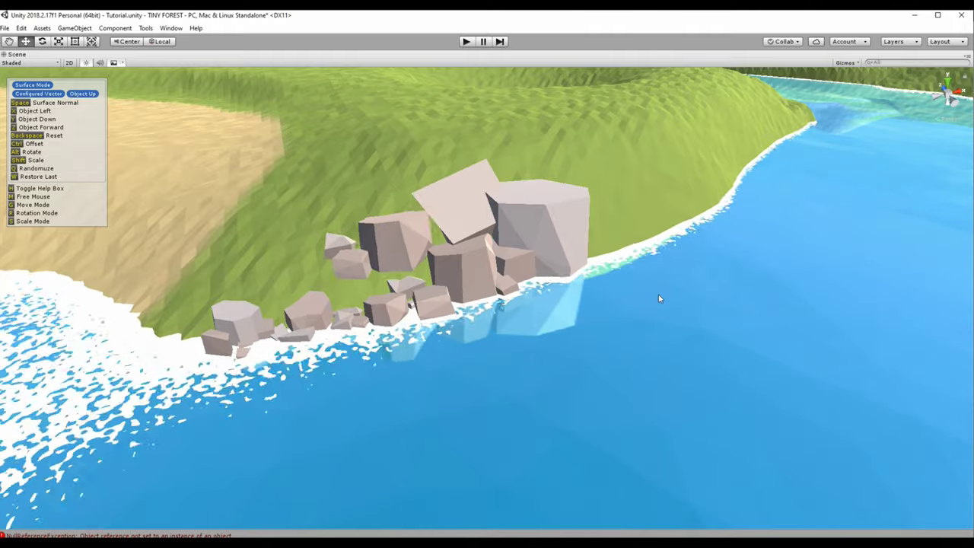
key("space")
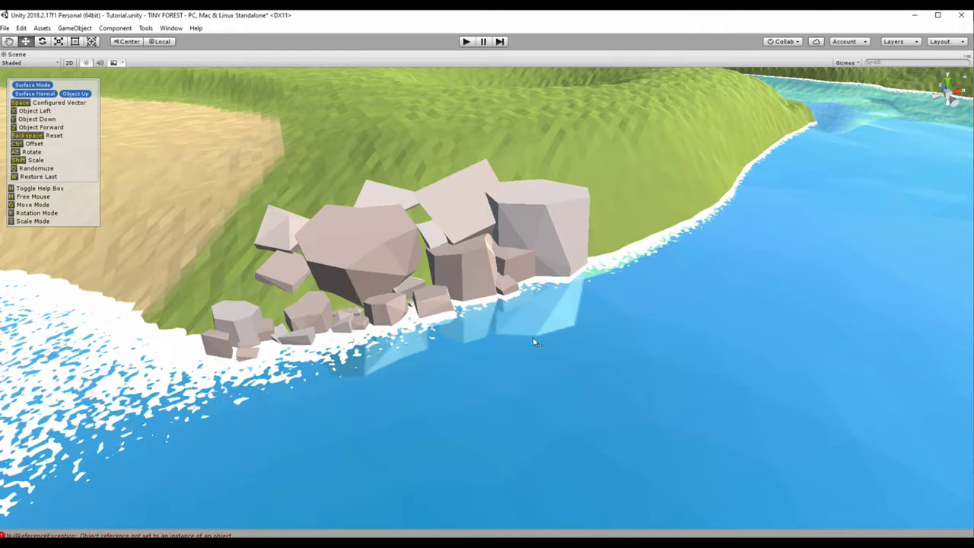
left_click(609, 334)
Step: Place another enlarged rock on the shore and pick the next rock prefab
right_click_drag(609, 335, 188, 155)
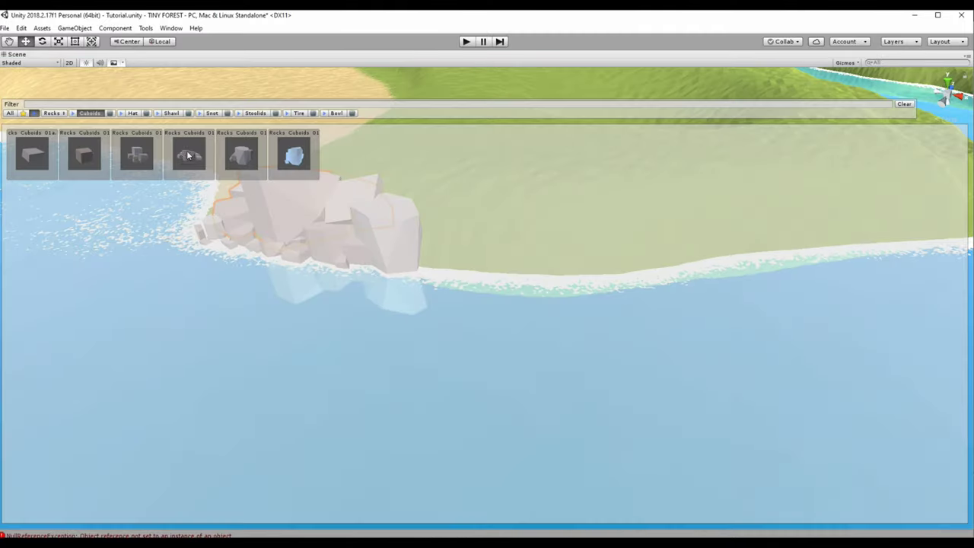
left_click(188, 155)
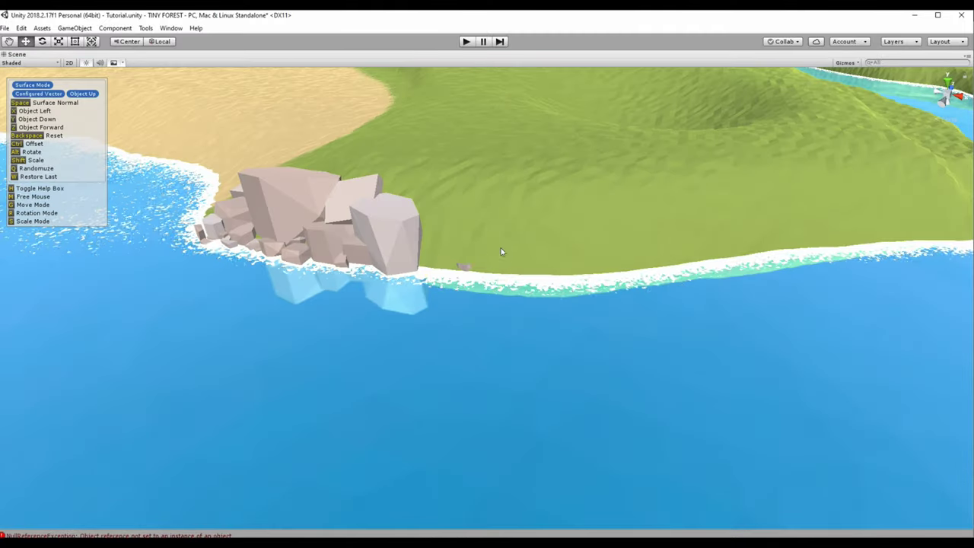
left_click_drag(750, 129, 761, 130)
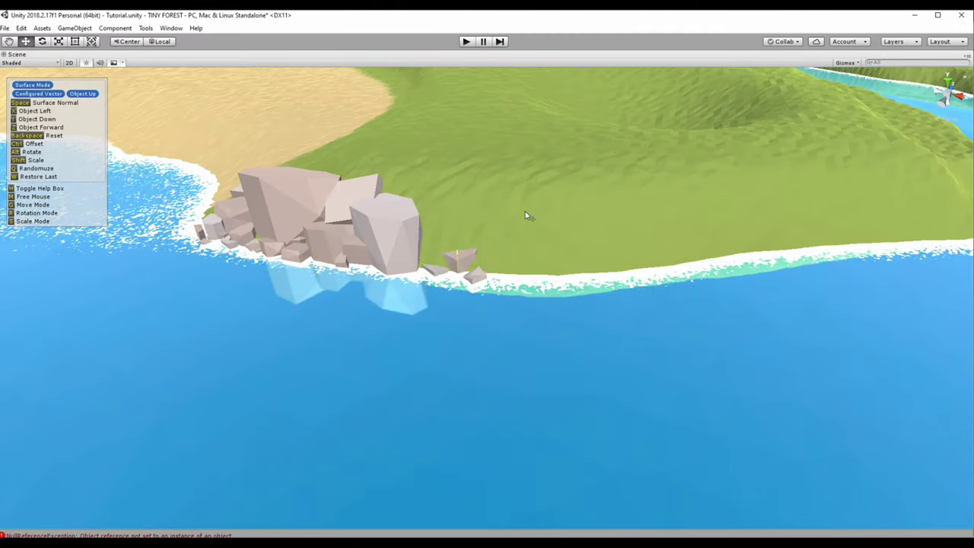
left_click(560, 196)
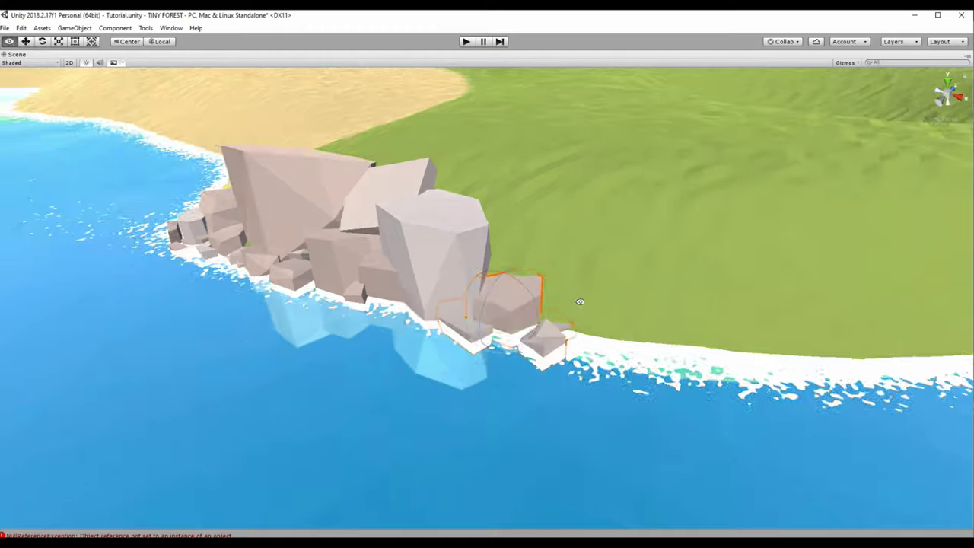
right_click_drag(560, 196, 145, 160)
left_click(144, 160)
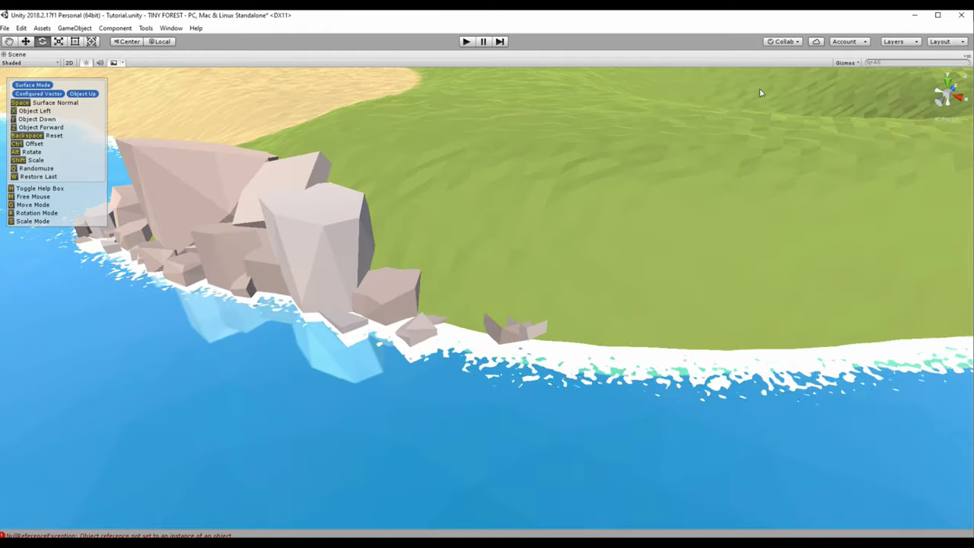
Step: Reposition the small shoreline rock along the ground surface further right on the shore
left_click(490, 326)
key("r")
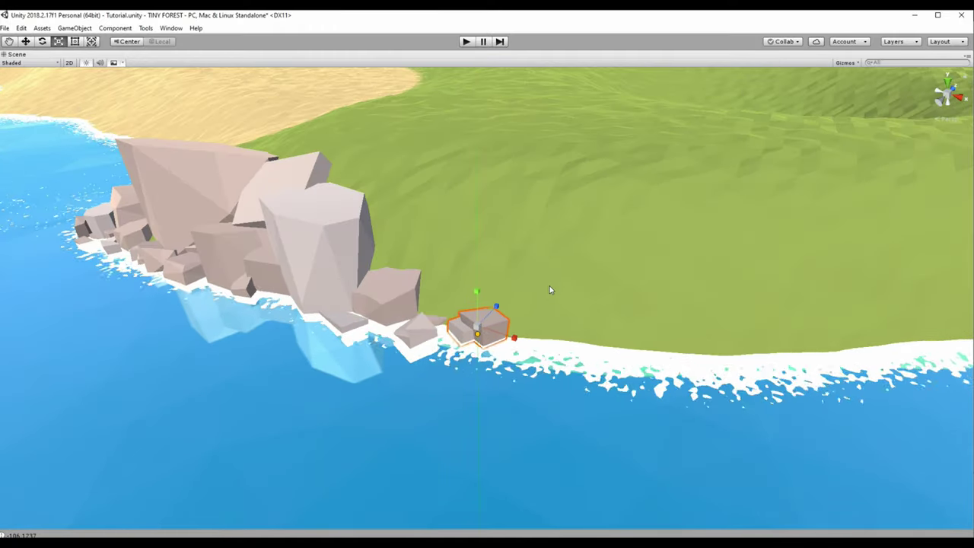
left_click_drag(471, 309, 537, 344, "alt")
key("e")
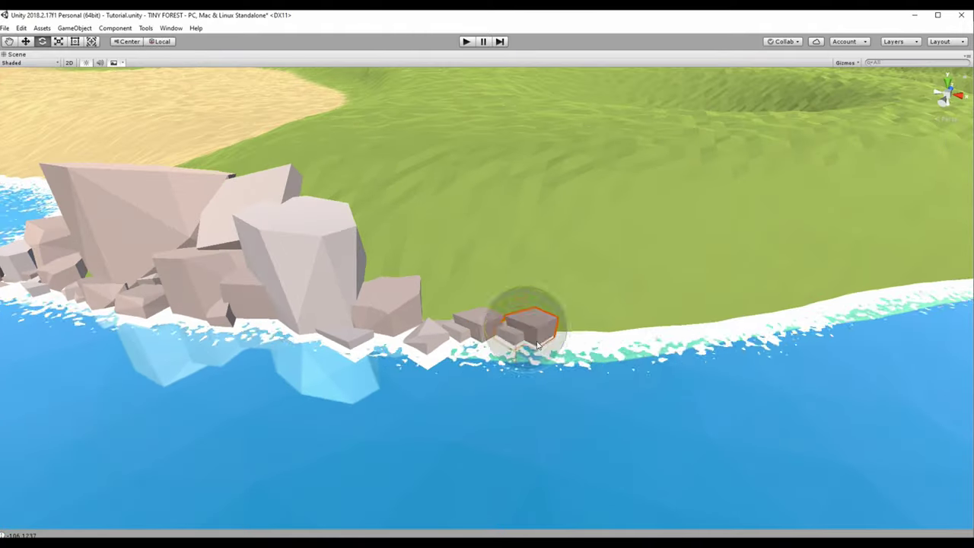
key("w")
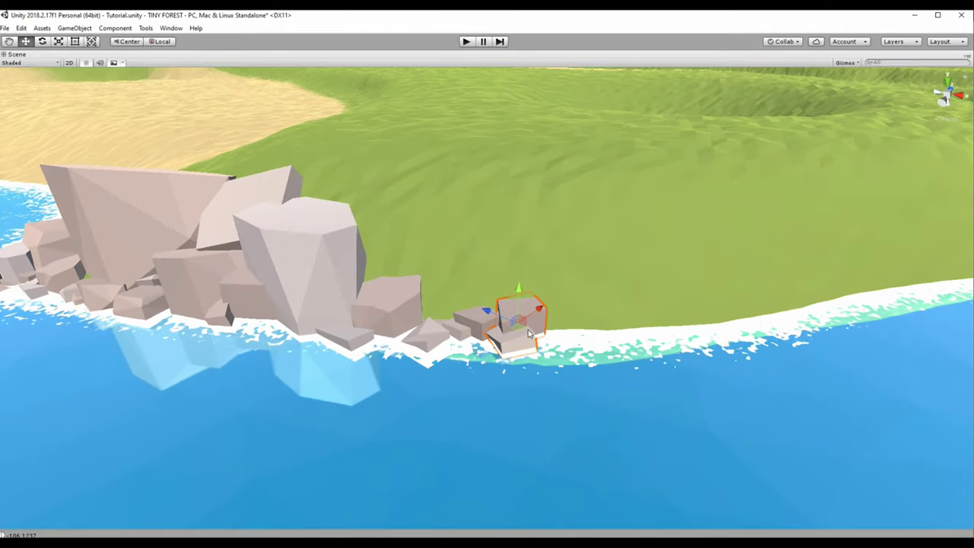
left_click_drag(565, 355, 533, 350, "alt")
key("d")
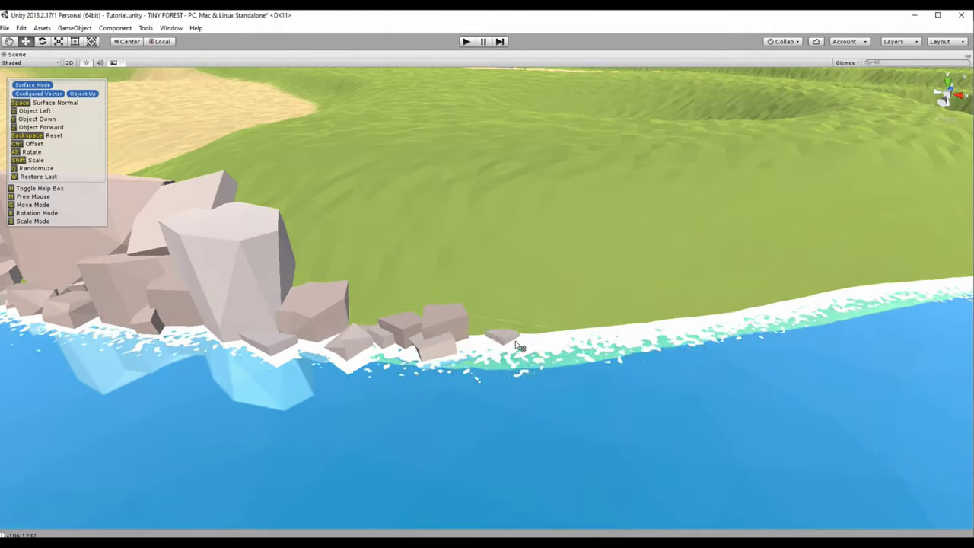
left_click(598, 341)
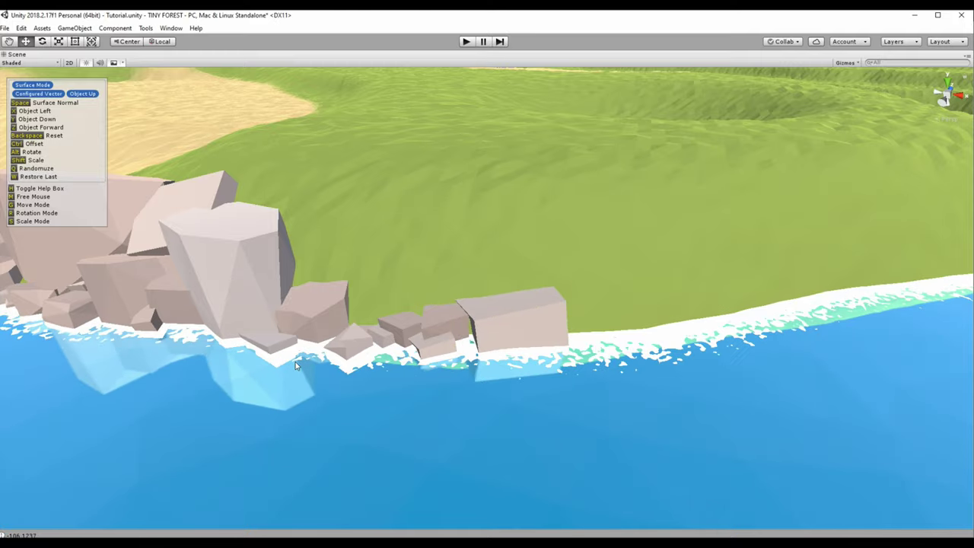
Step: Frame the newly placed shoreline rock and duplicate it
left_click(488, 303)
key("f")
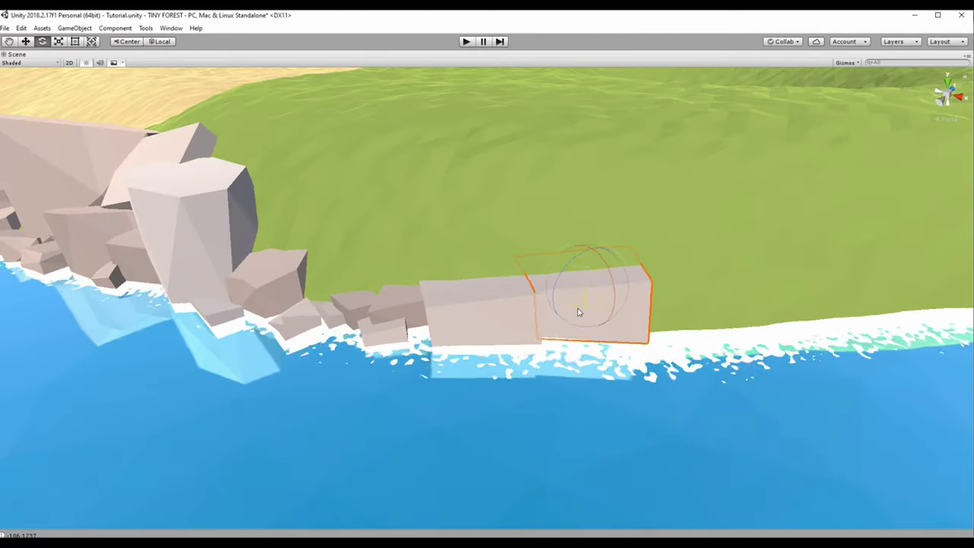
mouse_move(599, 290)
left_mouse_down("alt")
mouse_move(527, 327)
mouse_move(877, 395)
left_mouse_up("alt")
key("ctrl+d")
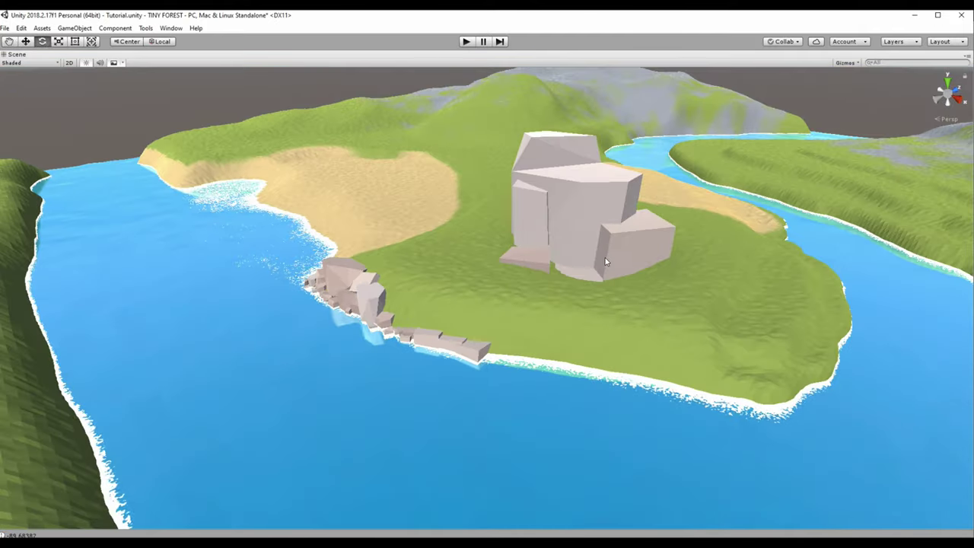
Step: Slide the rocks along the shore beside the cliff rocks
left_click_drag(591, 221, 656, 297)
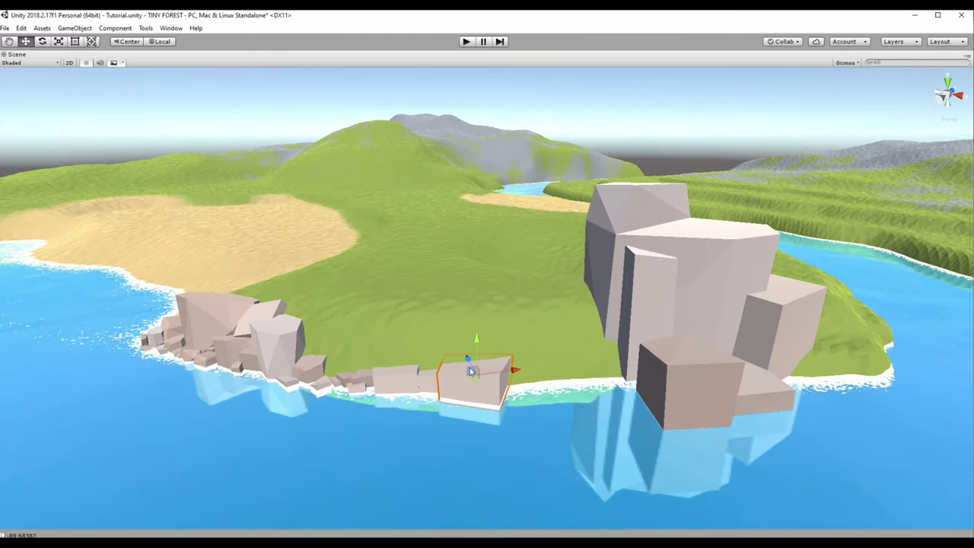
left_click_drag(466, 378, 493, 371)
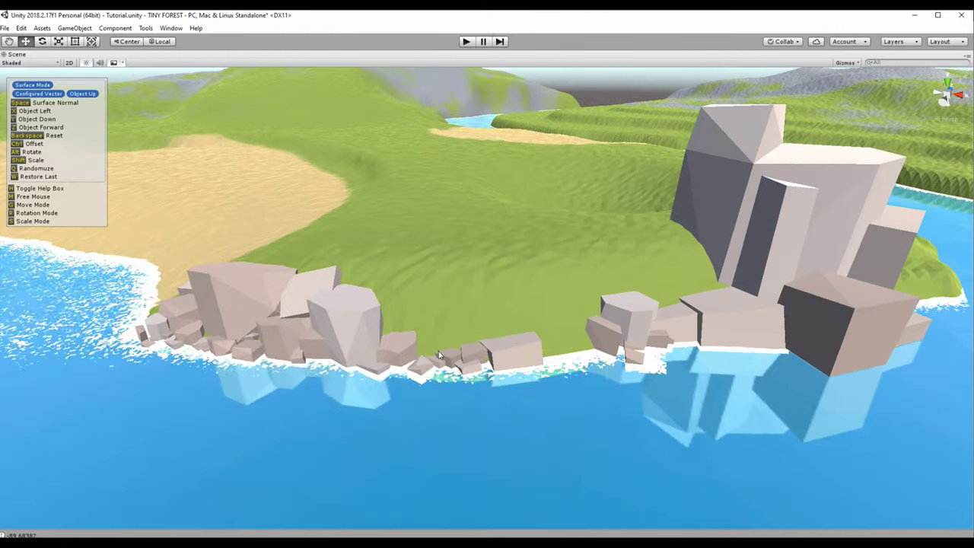
key("Escape")
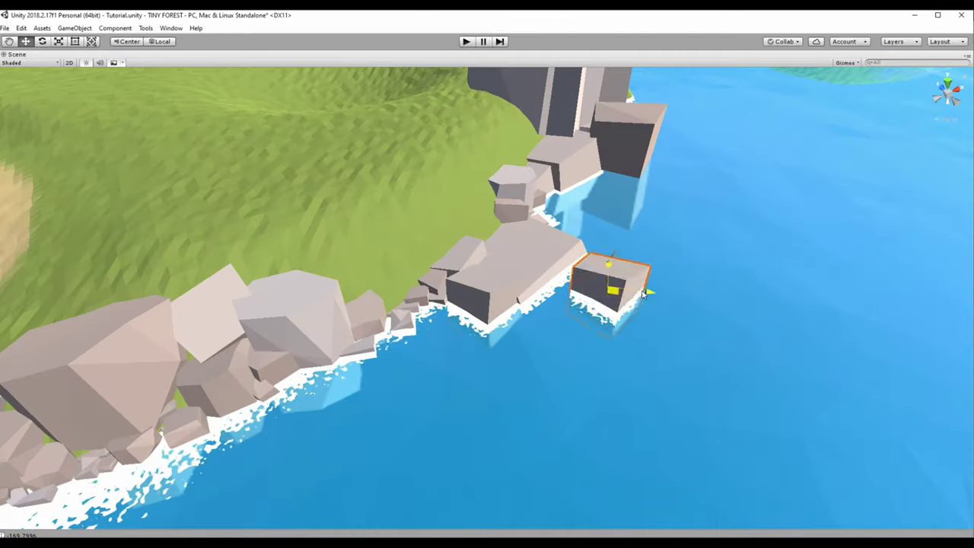
Step: Move the selected rock out into the water off the cliff
left_click_drag(620, 283, 680, 213)
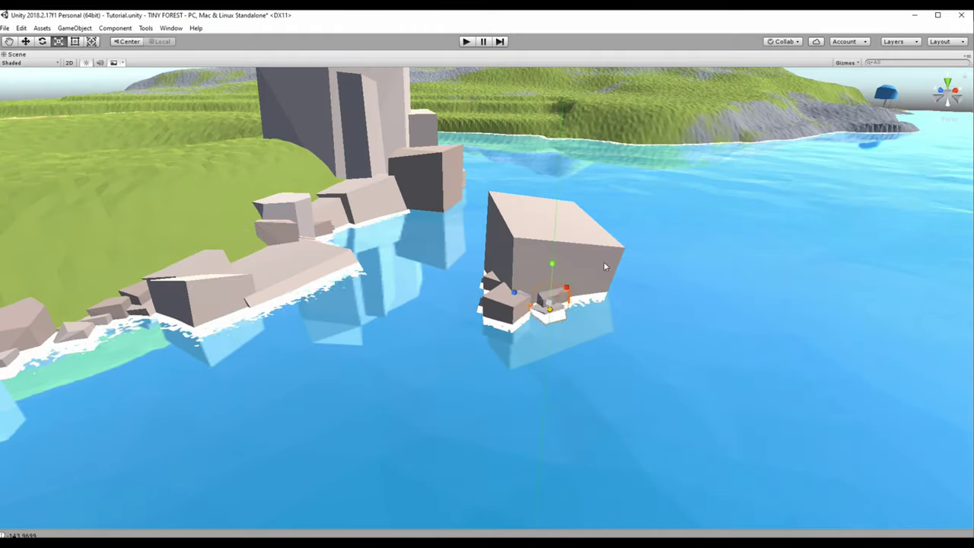
left_click_drag(404, 234, 439, 340, "alt")
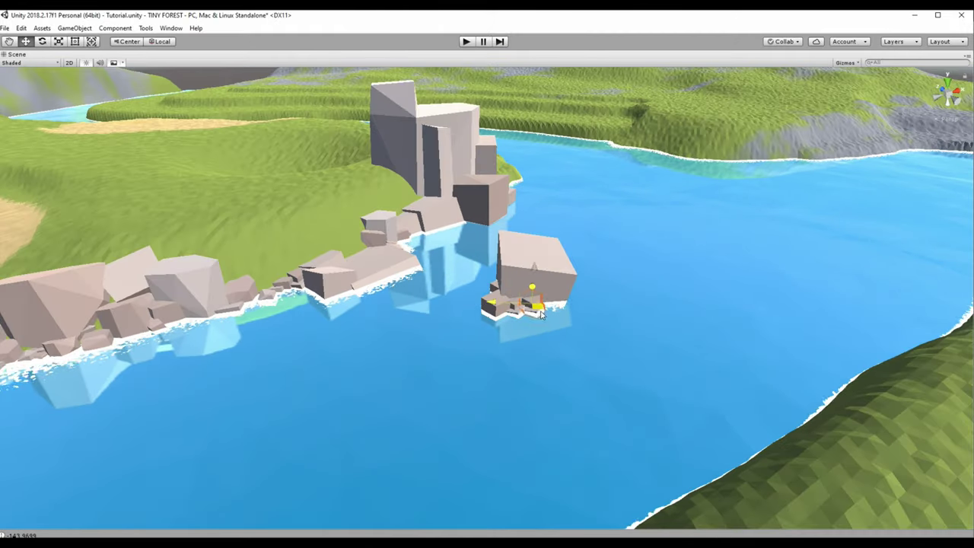
scroll(576, 302, "down", 5)
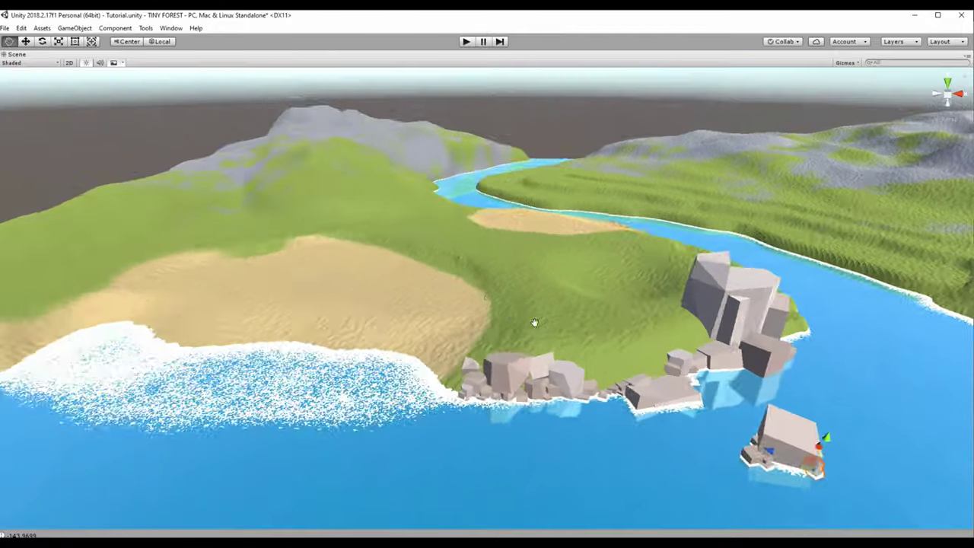
scroll(571, 327, "up", 3)
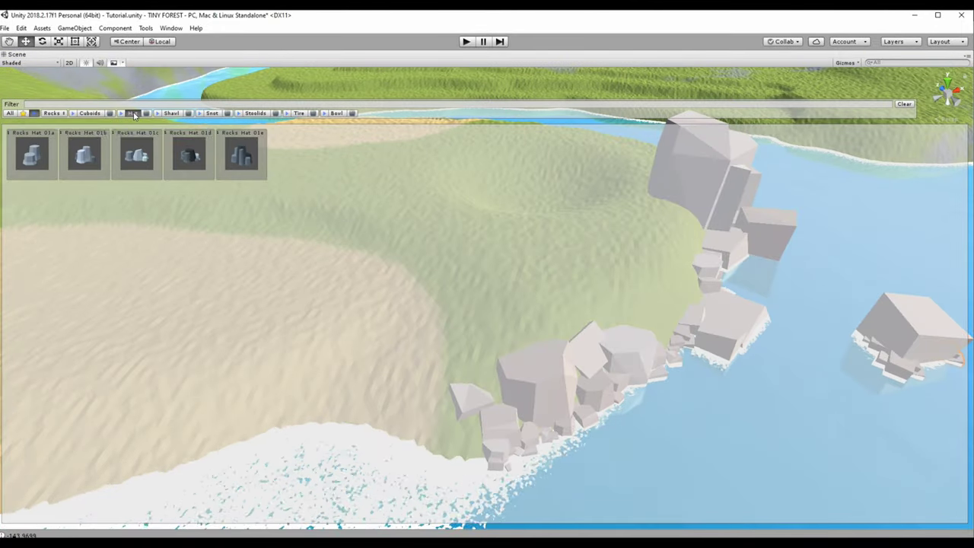
Step: Pick a rock from the Stoolids and Bowl prefab palette and place it on the grass
left_click(175, 115)
left_click(298, 113)
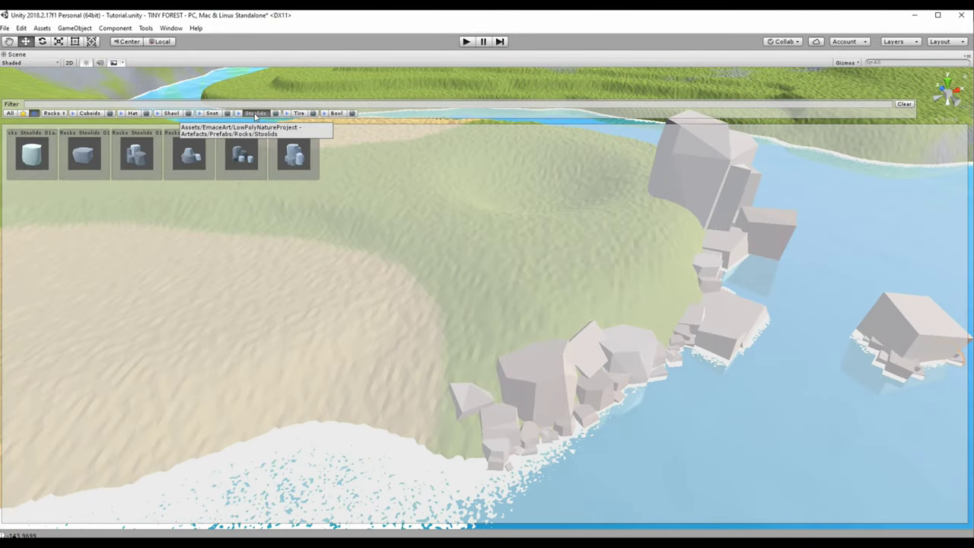
left_click(256, 113)
left_click(51, 114)
left_click(32, 152)
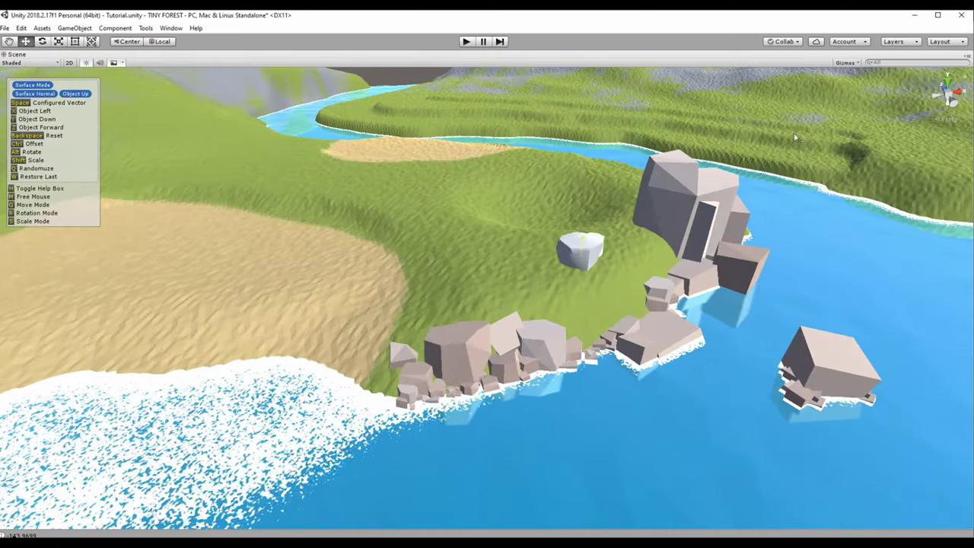
left_click(578, 255)
Step: Move the placed rock left onto the beach, rotate it and frame it
scroll(538, 271, "up", 2)
left_click_drag(538, 271, 399, 228)
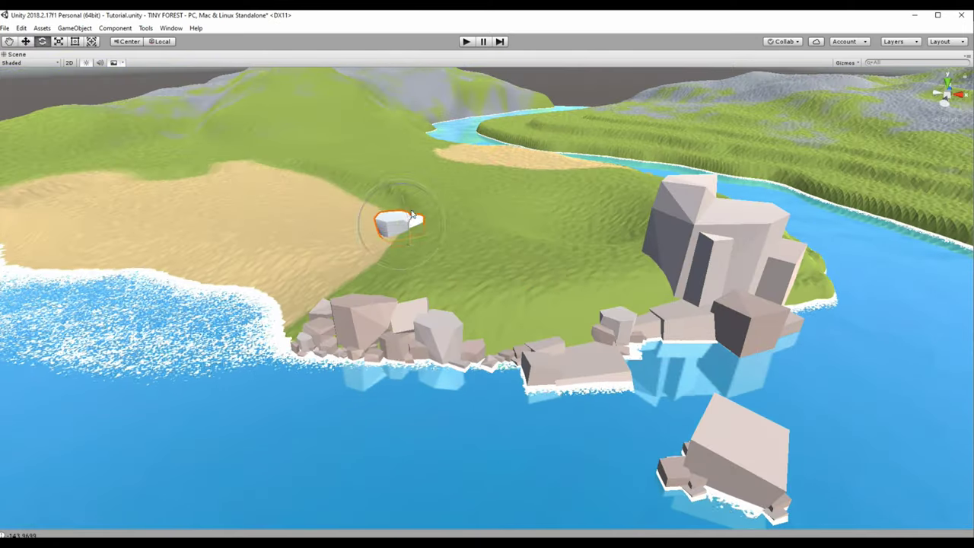
scroll(530, 240, "up", 2)
key("e")
key("f")
Step: Place a rock group, a blue rock and a grey rock cluster on the sand, then restore the layout
left_click(459, 318)
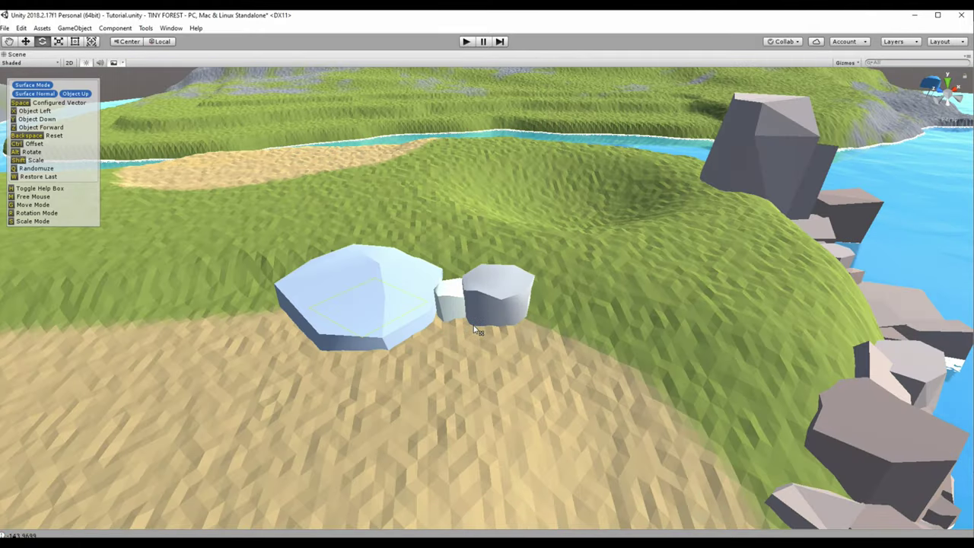
scroll(457, 289, "down", 1)
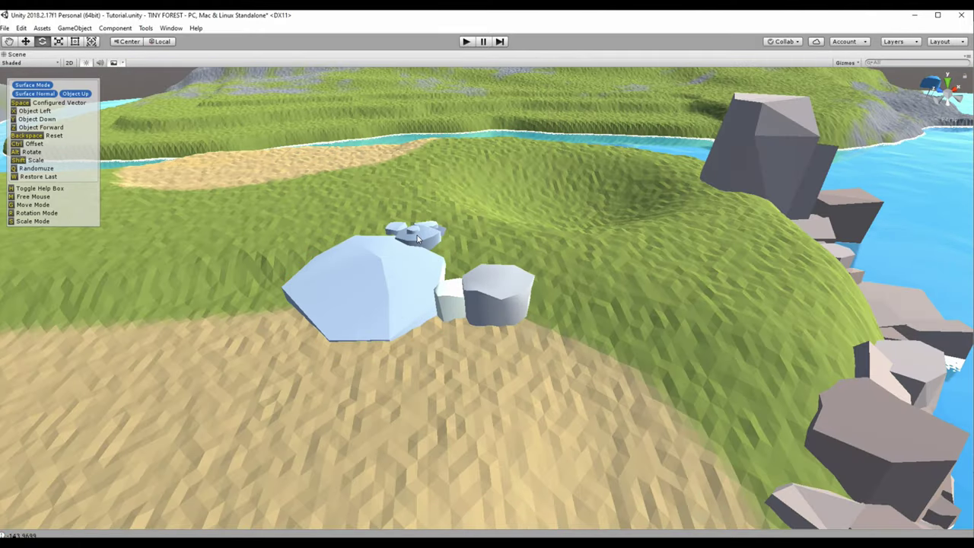
left_click(503, 286)
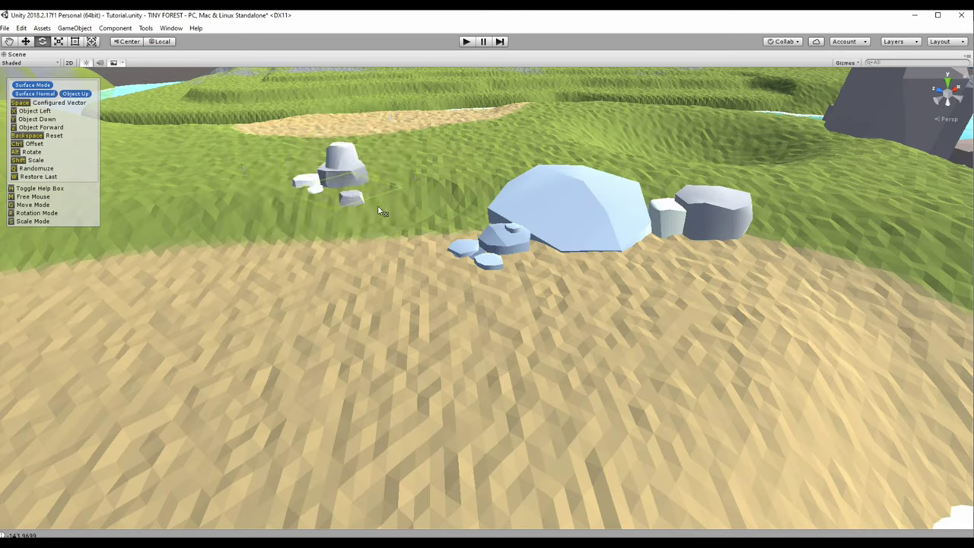
left_click(221, 305)
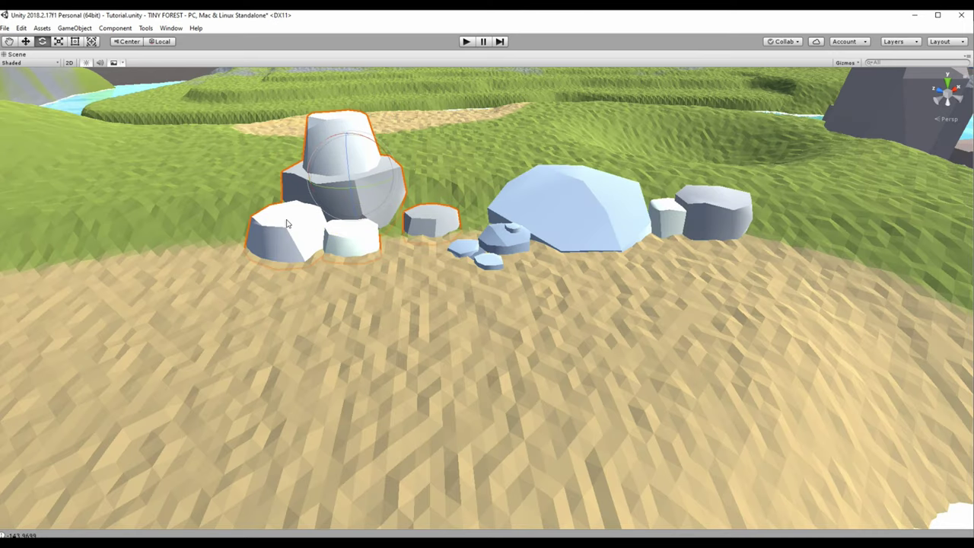
left_click(386, 308)
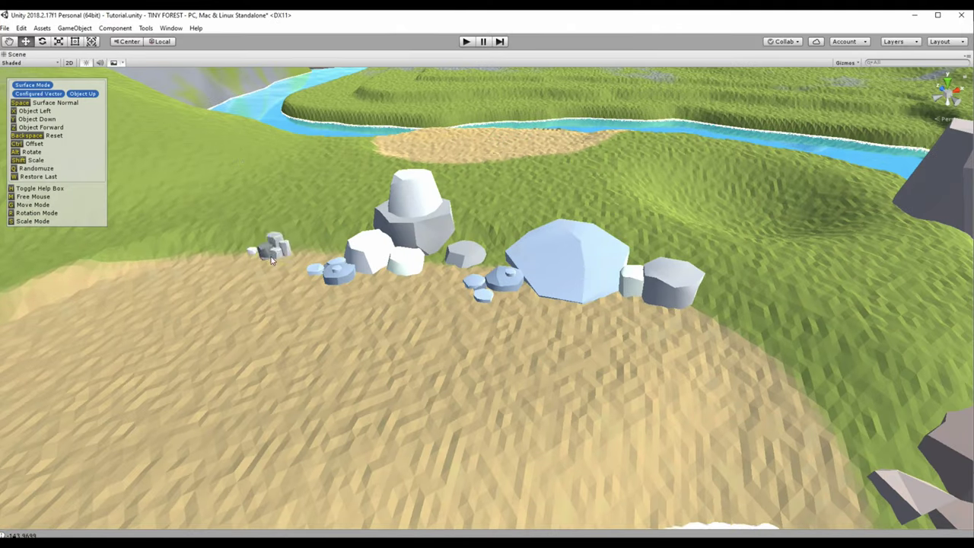
left_click(272, 259)
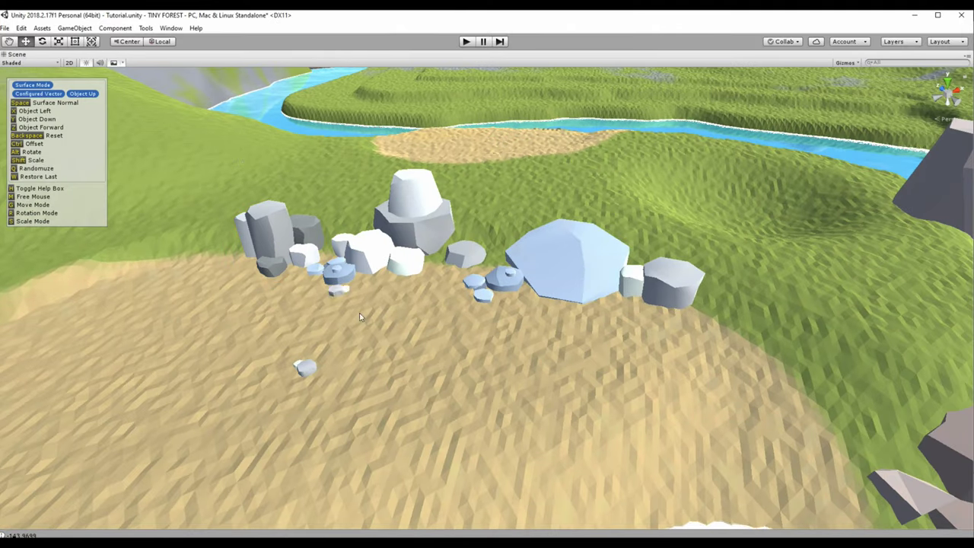
key("Tab")
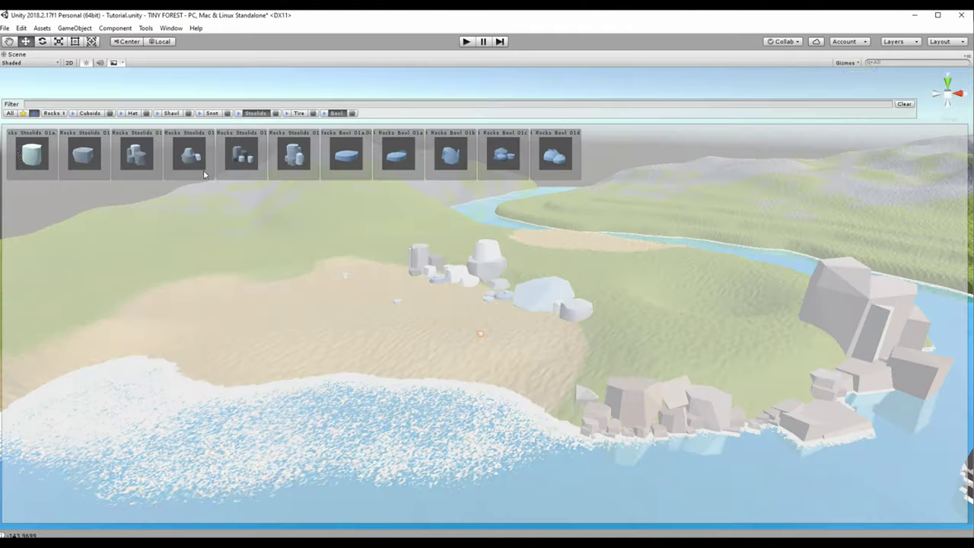
key("shift+space")
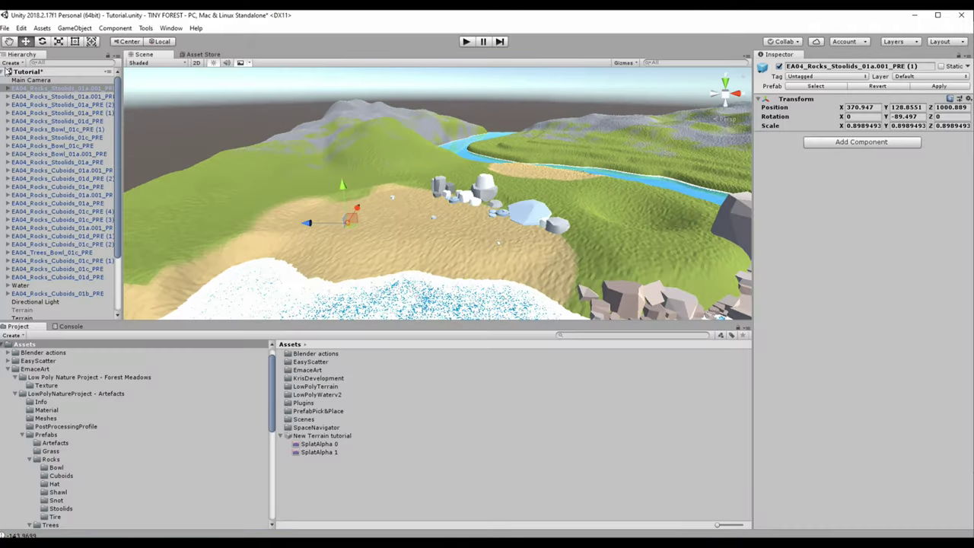
Step: Create an empty RocksSpawn object and attach the Enviro Spawn_CS script component
key("ctrl+shift+n")
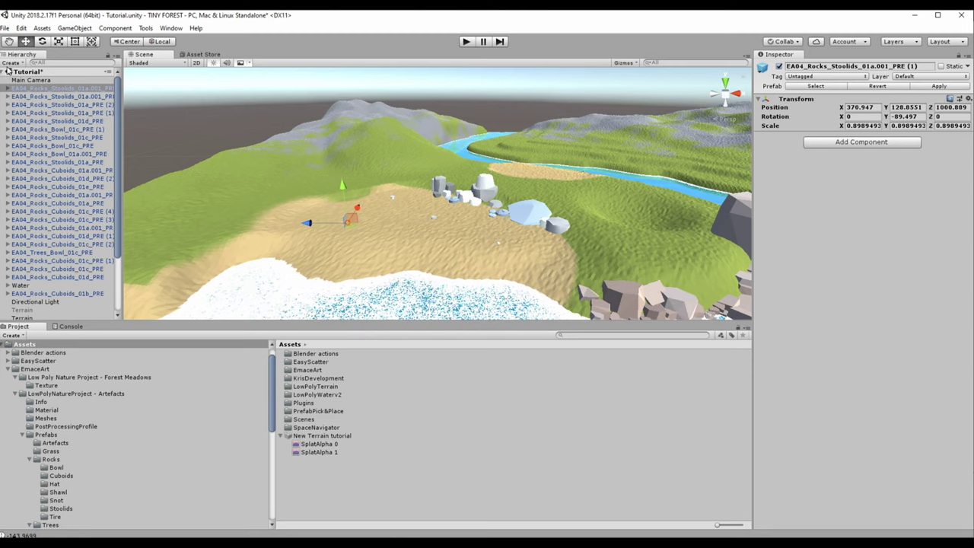
left_click(11, 63)
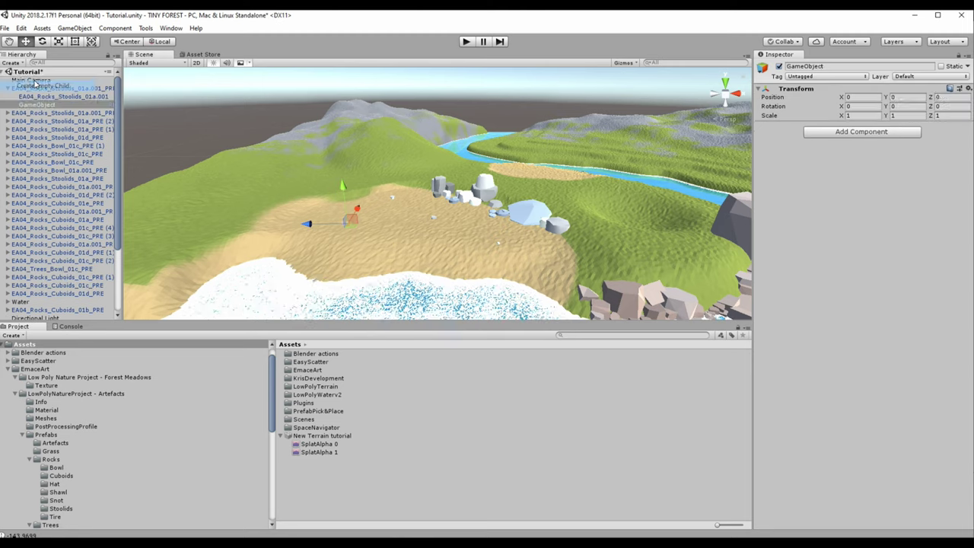
left_click(36, 74)
type("RocksSpawn")
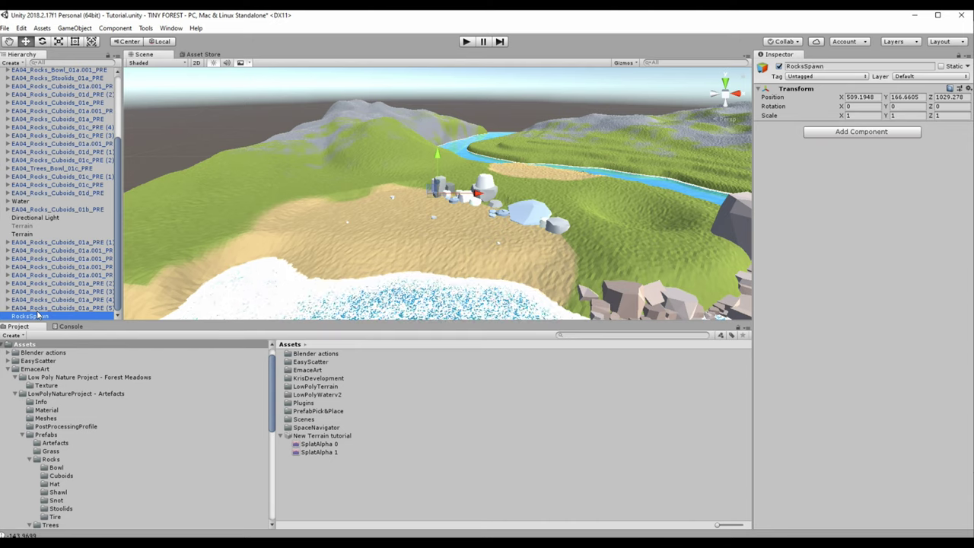
left_click(857, 134)
key("Return")
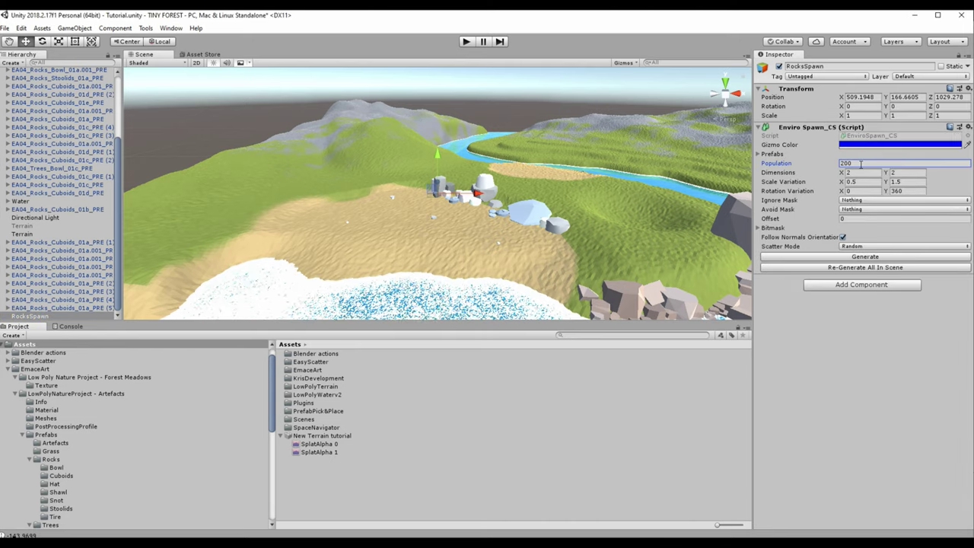
Step: Give the spawner 2 prefab slots and fill them with Stoolids rock prefabs
left_click(771, 154)
type("2")
key("Return")
scroll(86, 435, "down", 3)
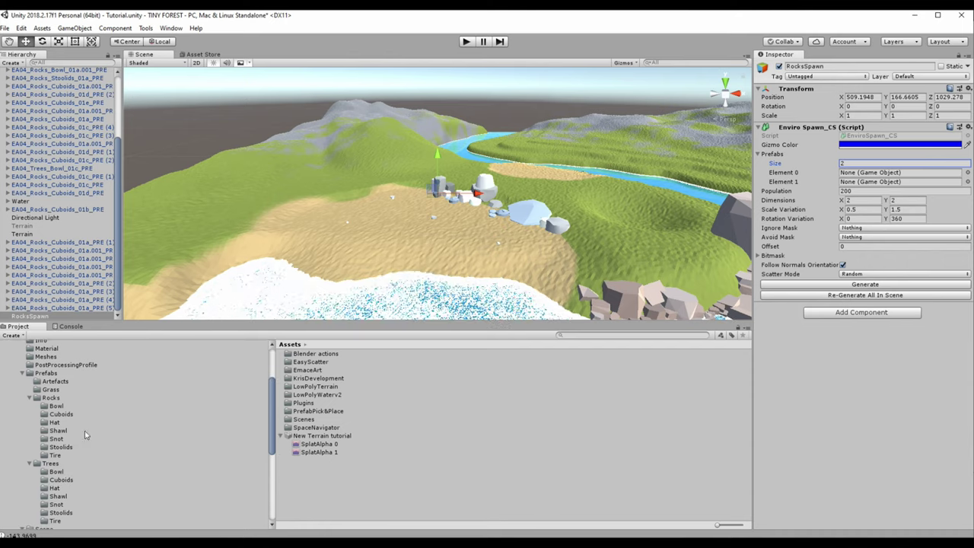
left_click(57, 439)
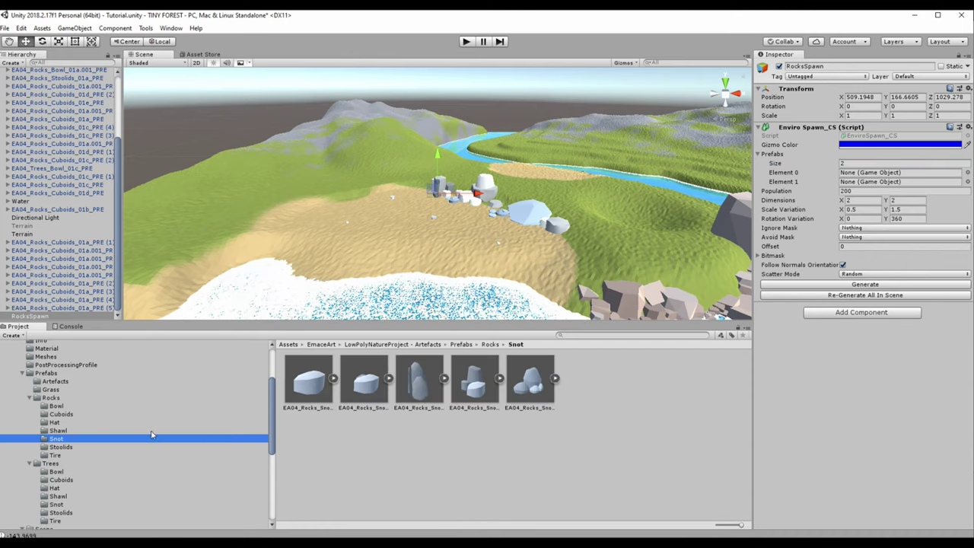
left_click(68, 448)
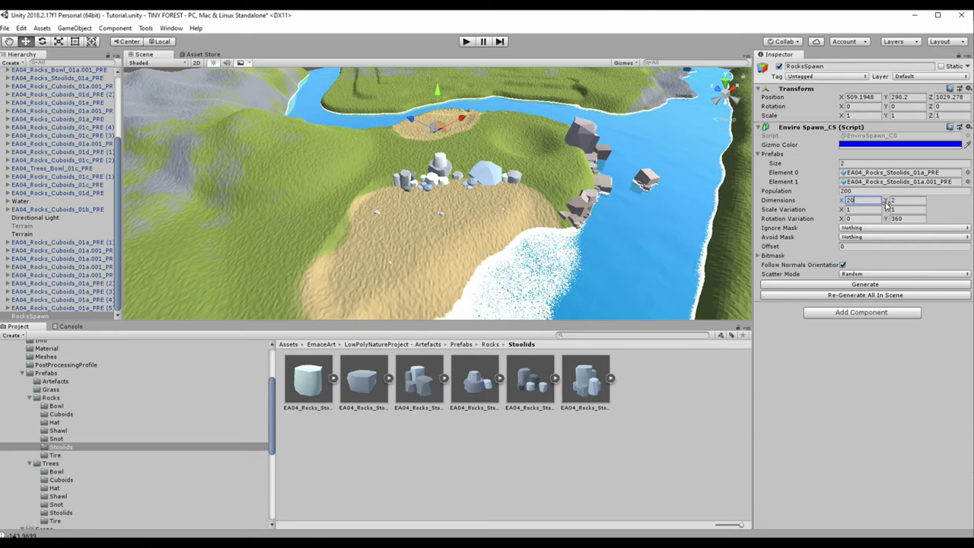
Step: Set the spawn area to 500 by 500 with Population 80 and generate the rocks
type("00")
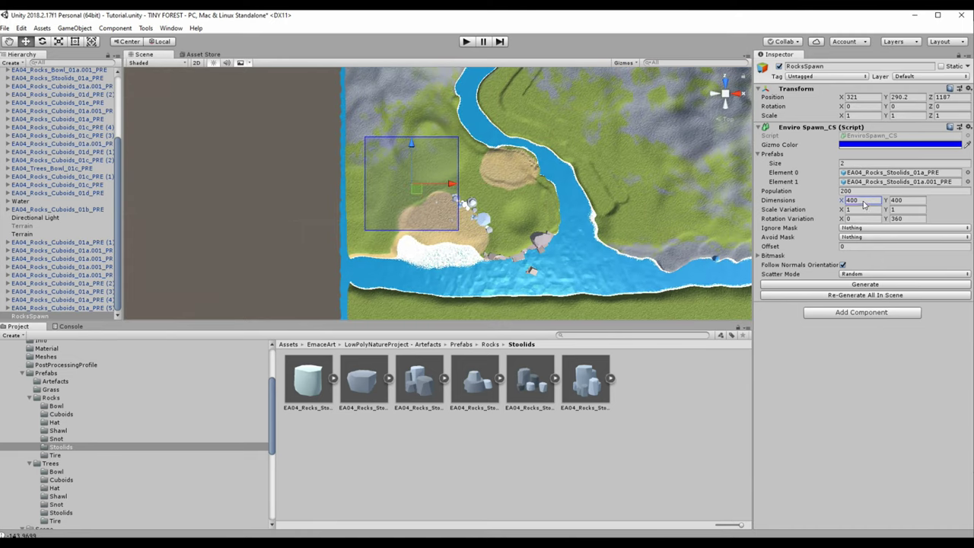
type("500")
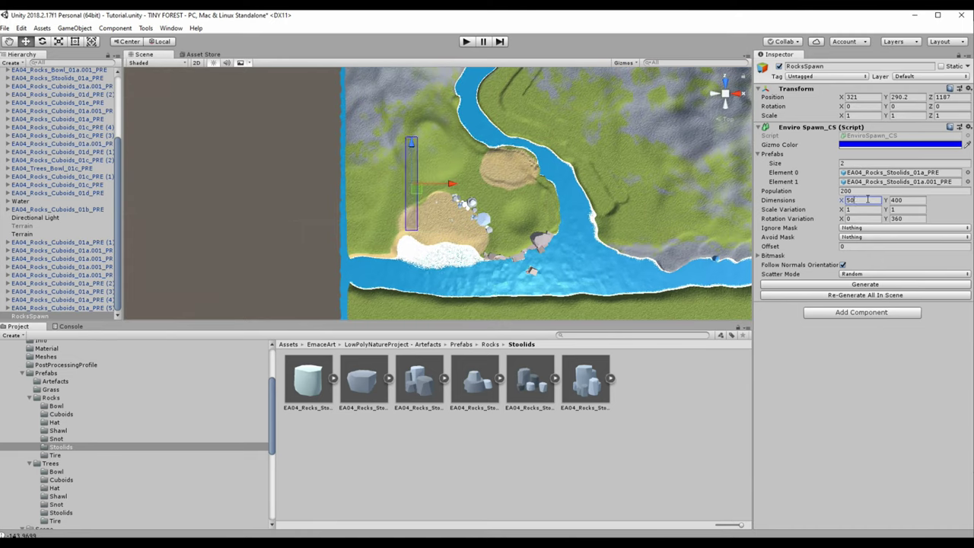
key("Tab")
type("500")
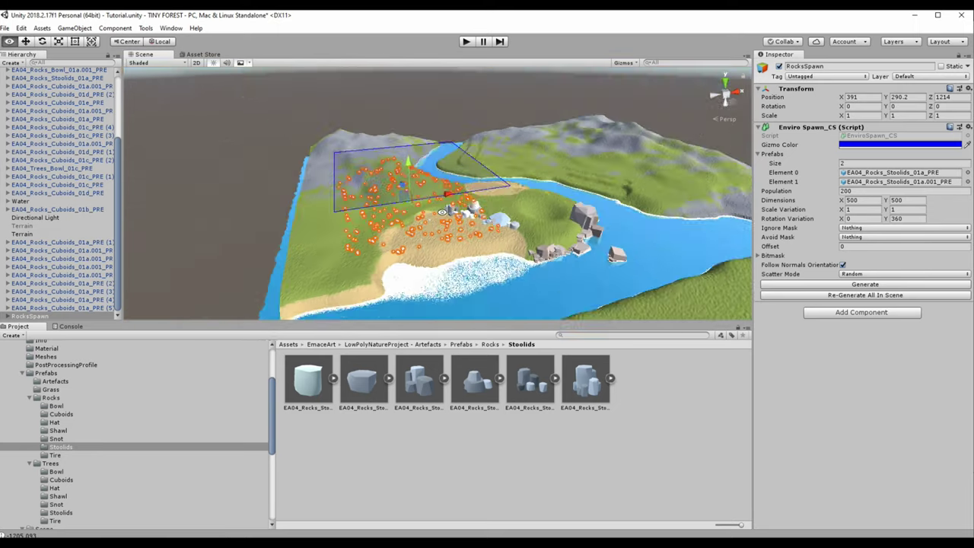
key("shift+space")
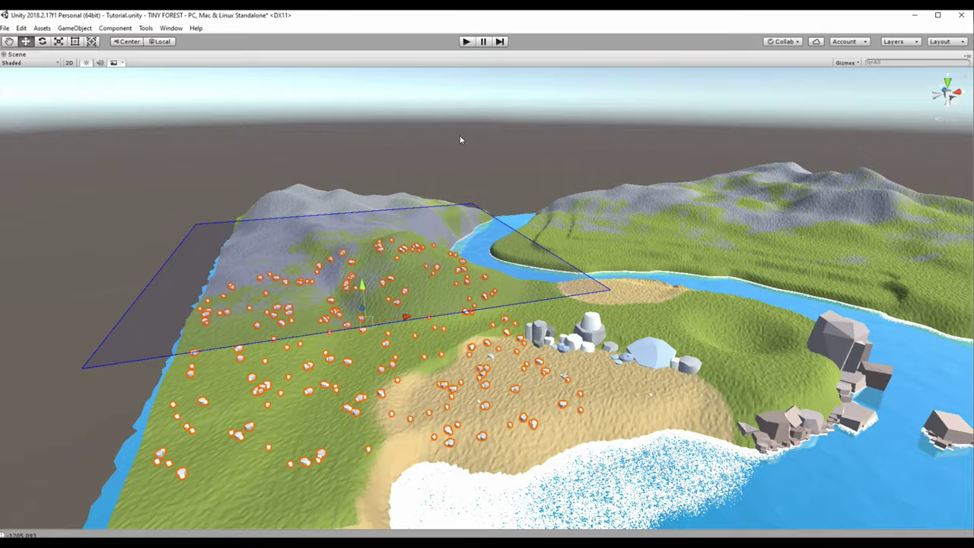
scroll(475, 131, "down", 5)
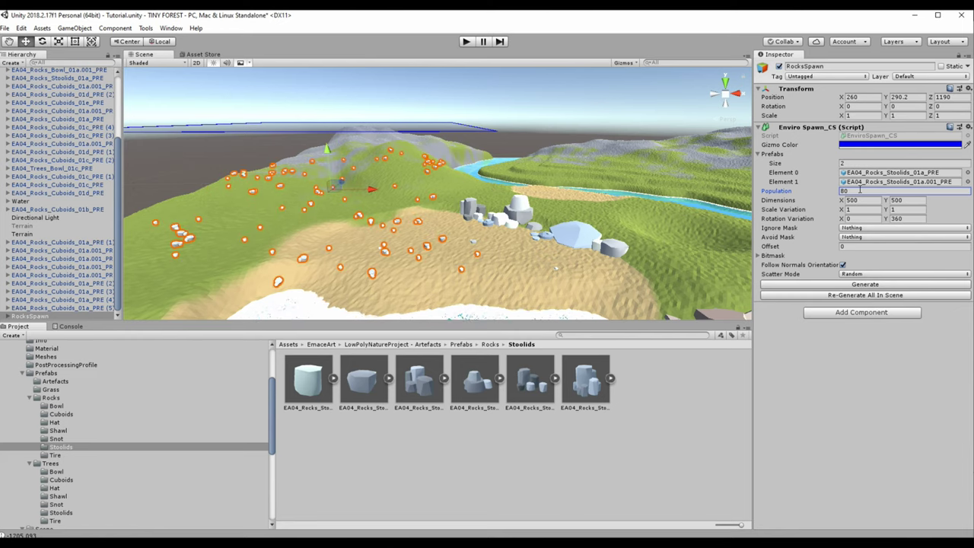
Step: Duplicate the spawner as RocksSpawn (1) and move the copy east across the river
key("ctrl+d")
left_click_drag(448, 213, 538, 222)
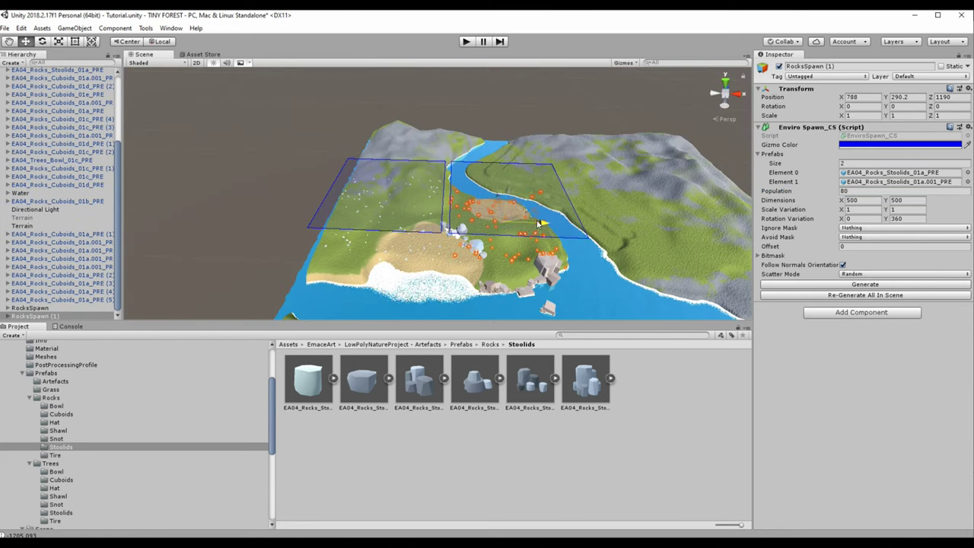
left_click(733, 86)
left_click_drag(488, 249, 523, 121, "alt")
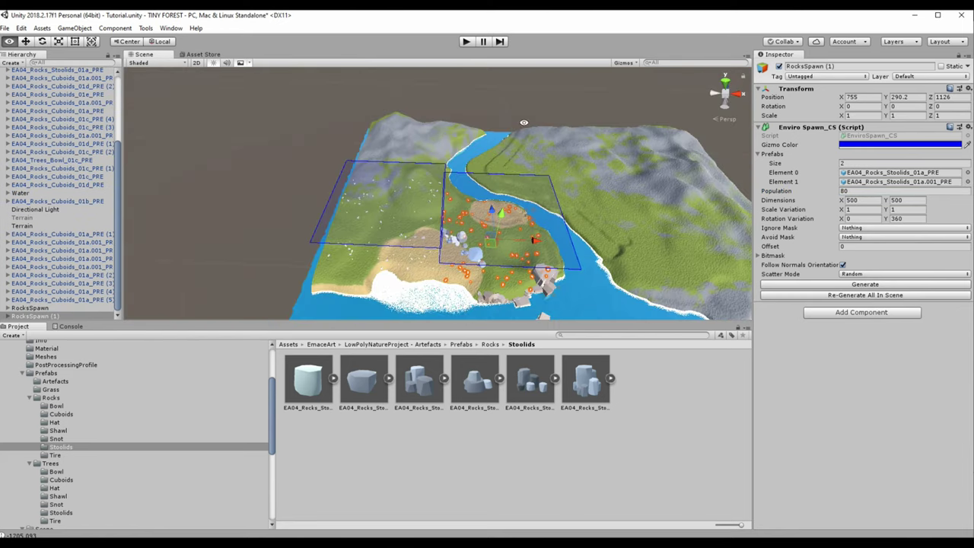
left_click_drag(456, 281, 475, 190, "alt")
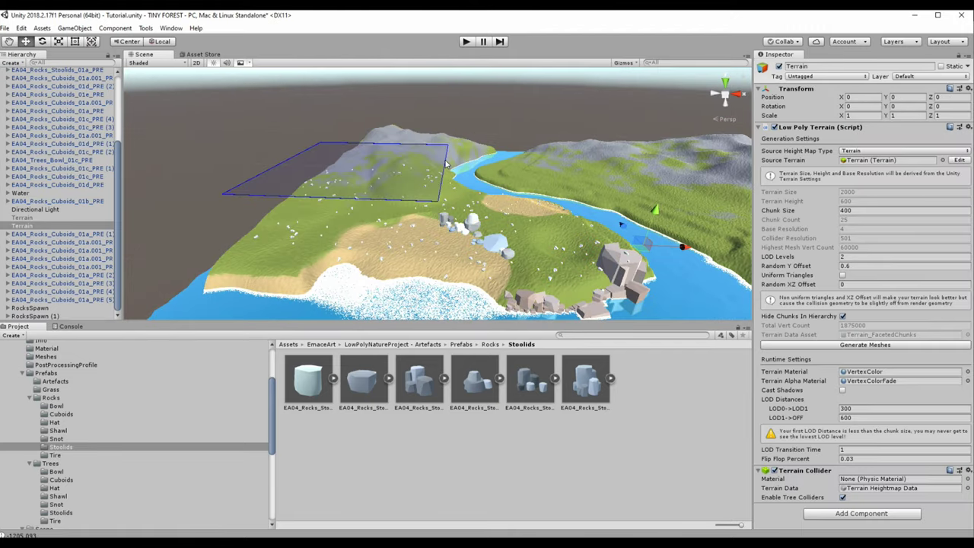
Step: Place an extra rock beside the pinkish shore boulders
left_click(968, 128)
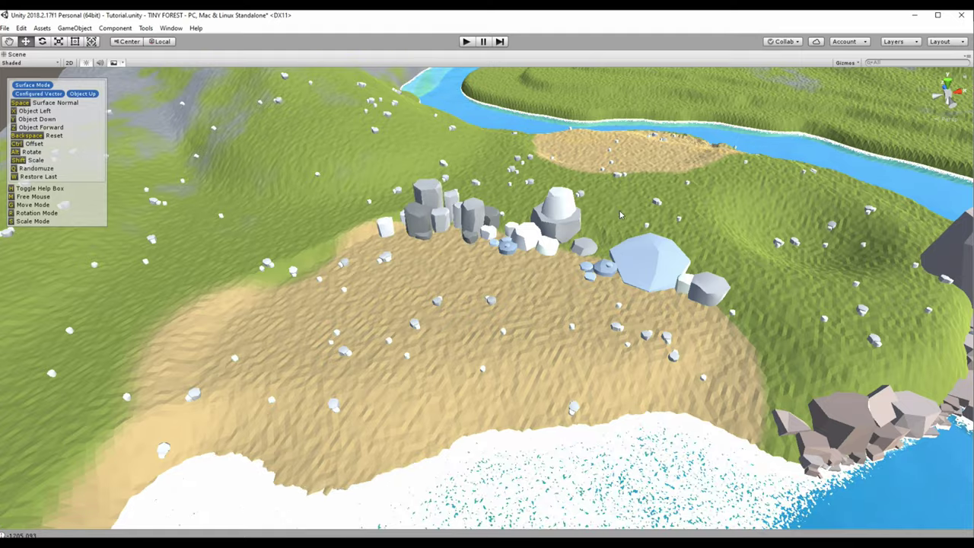
scroll(620, 215, "up", 5)
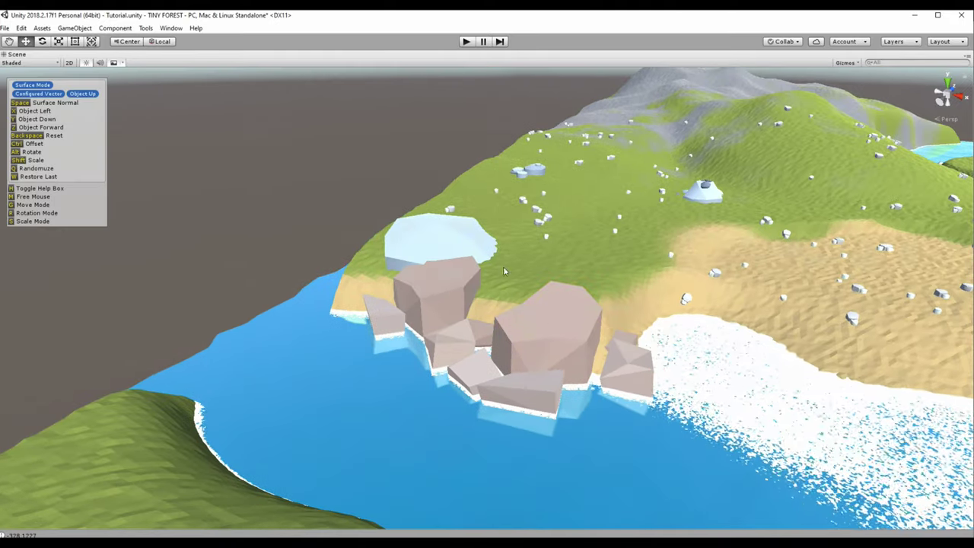
left_click(503, 273)
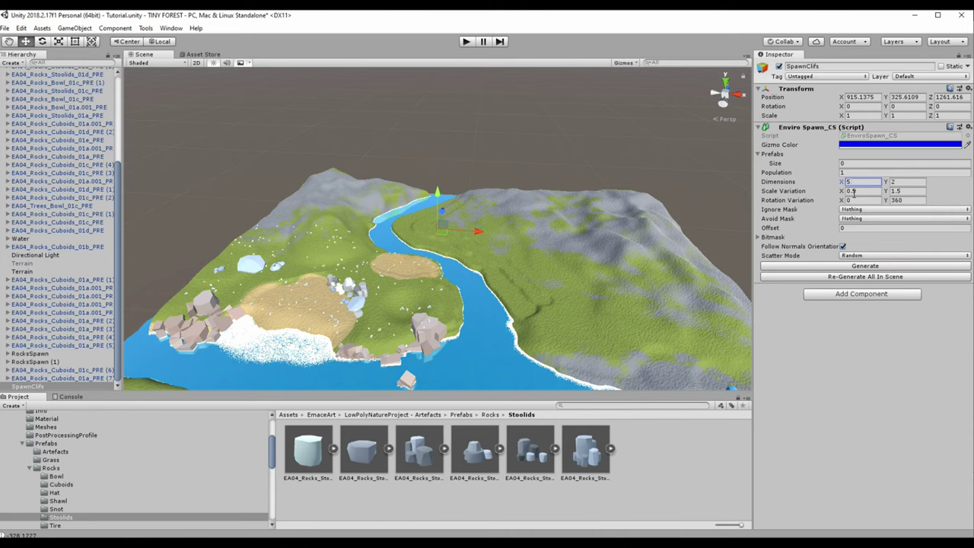
Step: Move the SpawnClifs area onto the eastern mountain and size it 700 by 700
type("00")
key("Tab")
type("500")
left_click(726, 76)
mouse_move(430, 267)
left_mouse_down()
mouse_move(555, 201)
mouse_move(497, 158)
left_mouse_up()
type("700")
key("Tab")
type("700")
Step: Give SpawnClifs two prefab slots filled with Shawl rock prefabs
left_click(865, 163)
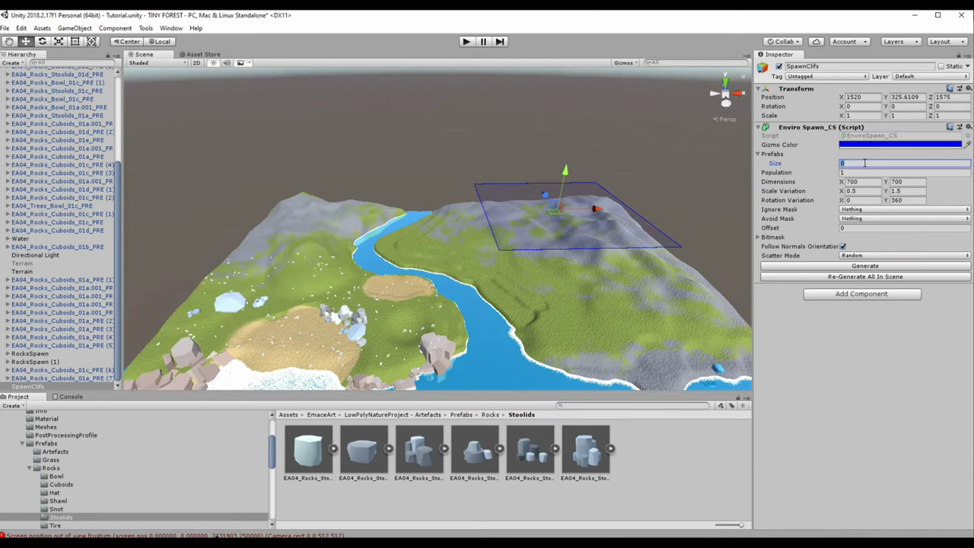
type("3")
type("2")
key("Return")
scroll(57, 449, "down", 3)
left_click(57, 440)
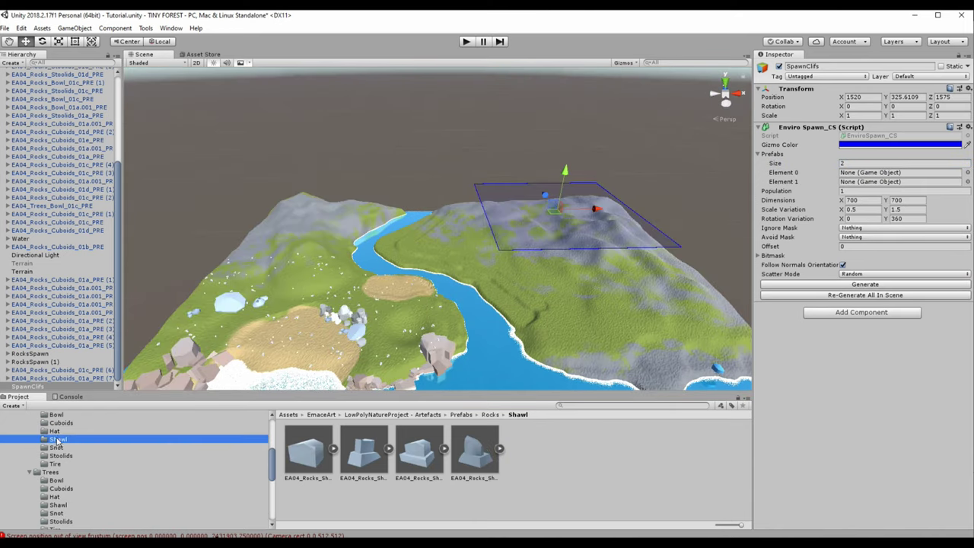
left_click(363, 449)
left_click_drag(364, 449, 489, 484)
type("50")
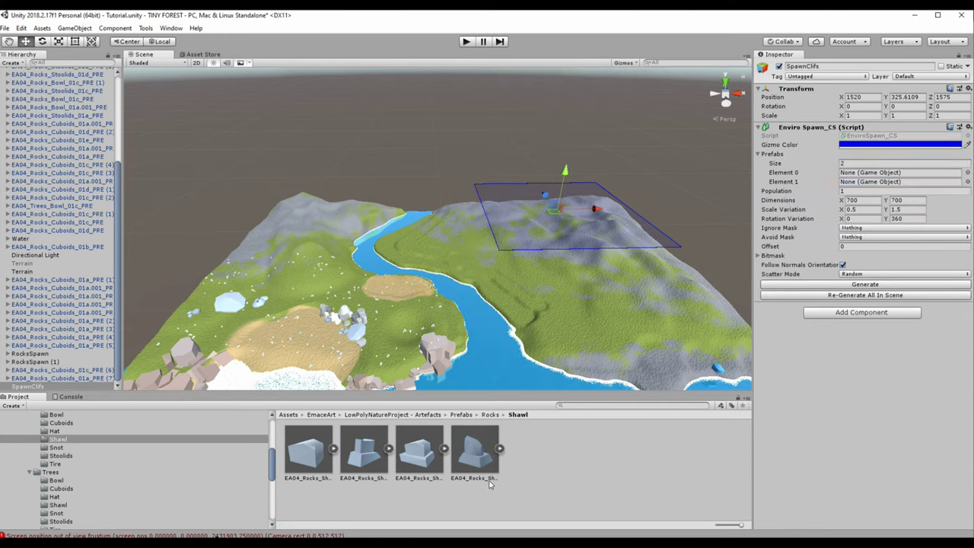
key("Return")
key("ctrl+z")
Step: Set the cliff spawner's population, generate the Shawl rocks, then re-generate them
left_click(853, 190)
type("50")
key("Return")
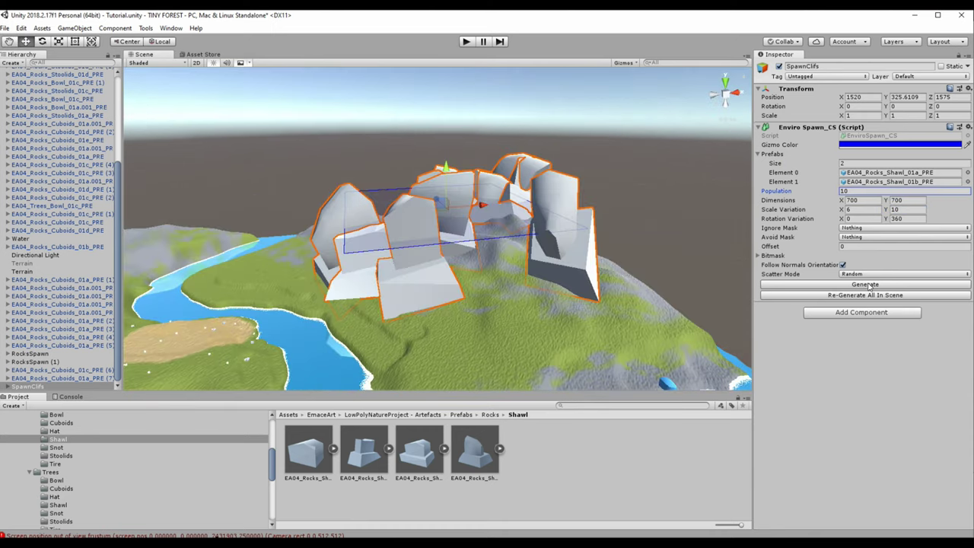
left_click(867, 284)
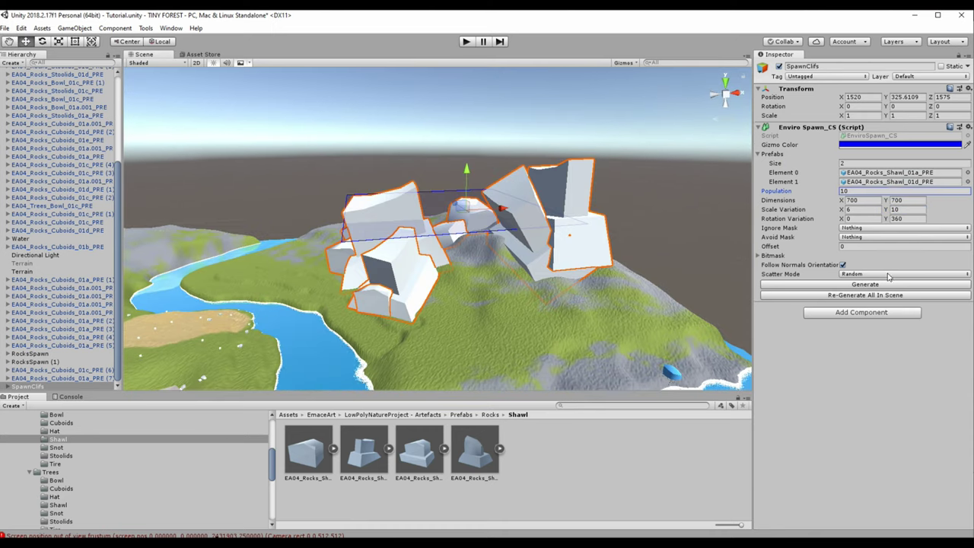
Step: Duplicate one of the spawned cliff rocks and place the copy on the hillside
left_click(456, 314)
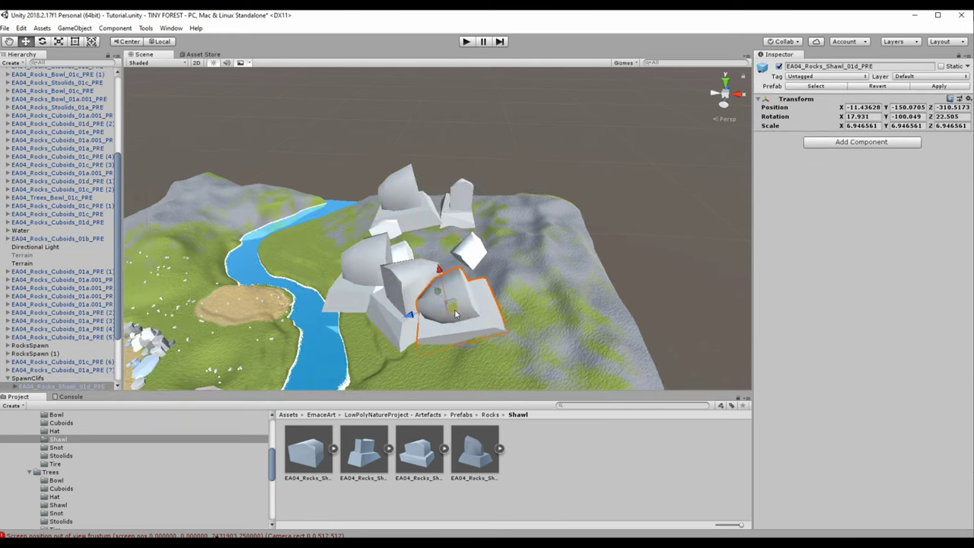
key("ctrl+shift+space")
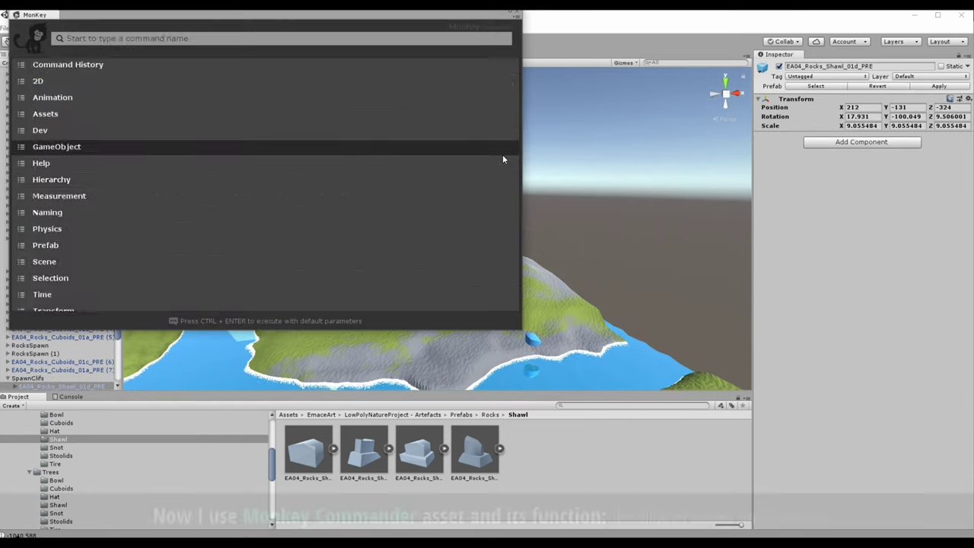
type("mouse")
key("Return")
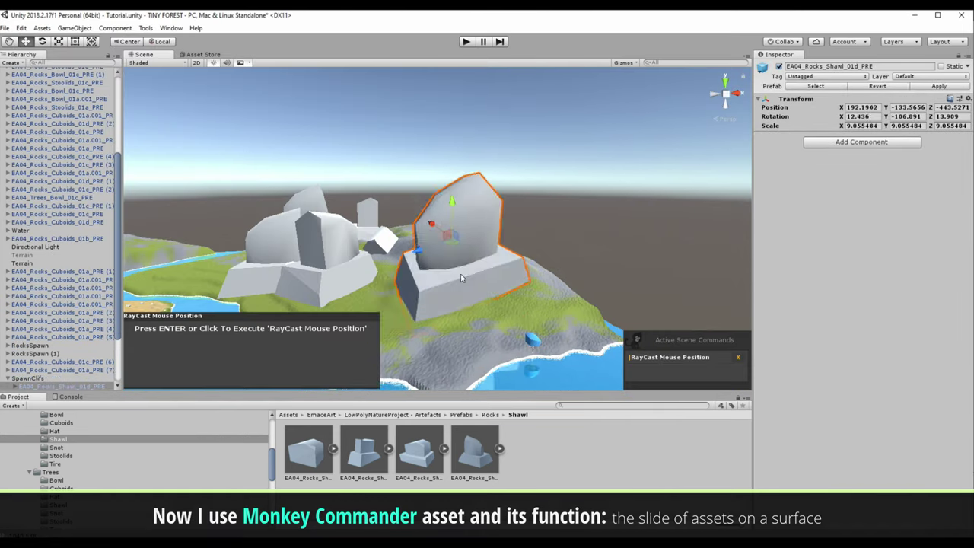
left_click(494, 288)
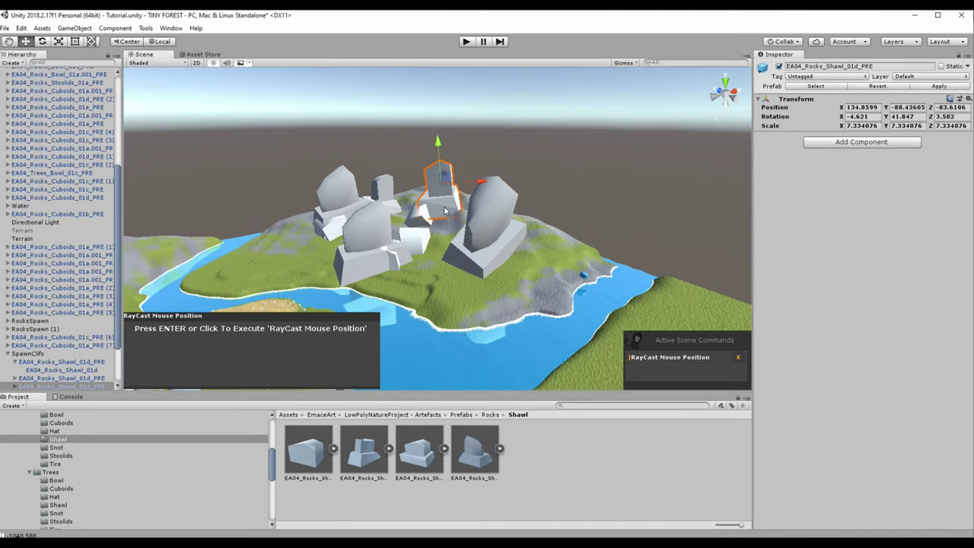
left_click(445, 211)
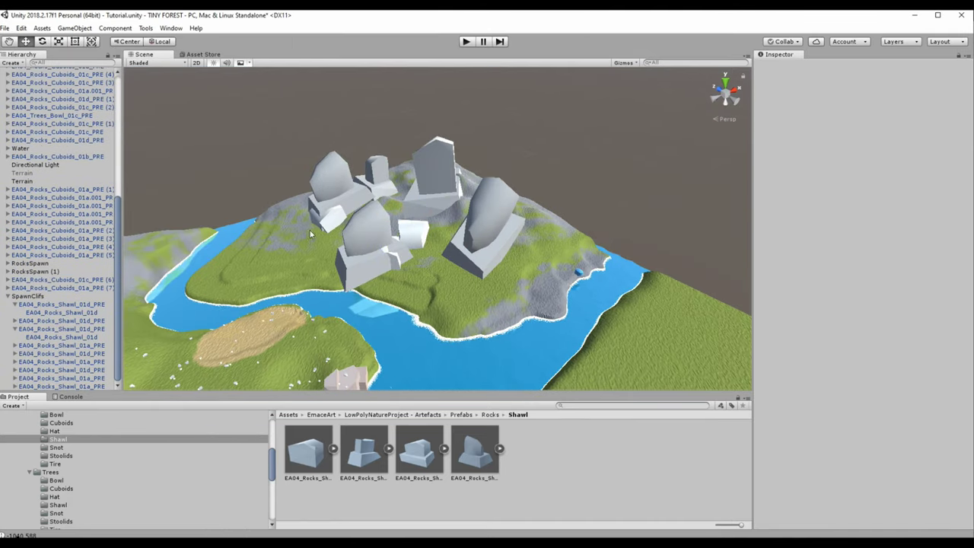
Step: Move the rounded rock near the centre to a new spot on the slope
left_click(365, 240)
key("f")
key("shift+space")
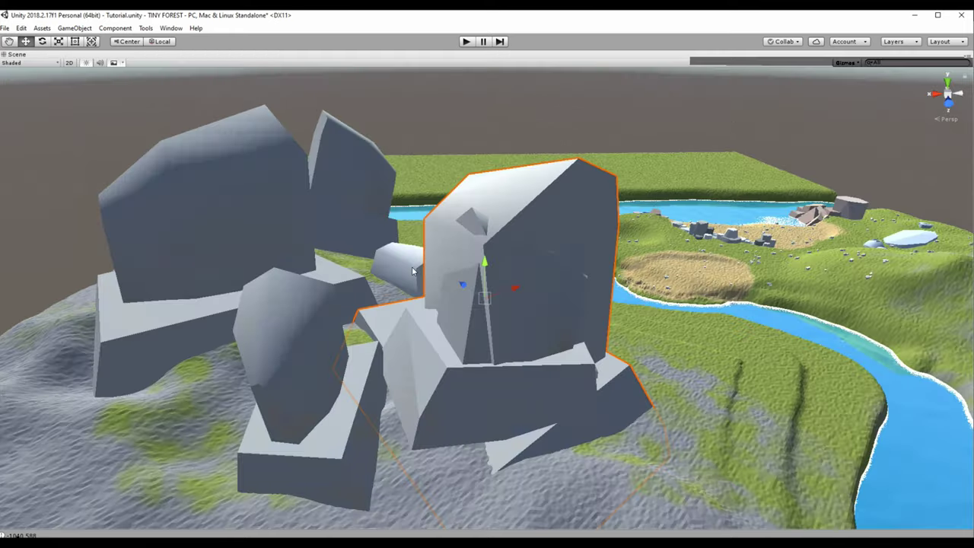
scroll(337, 218, "down", 5)
scroll(337, 218, "up", 3)
left_click_drag(337, 218, 256, 268, "alt")
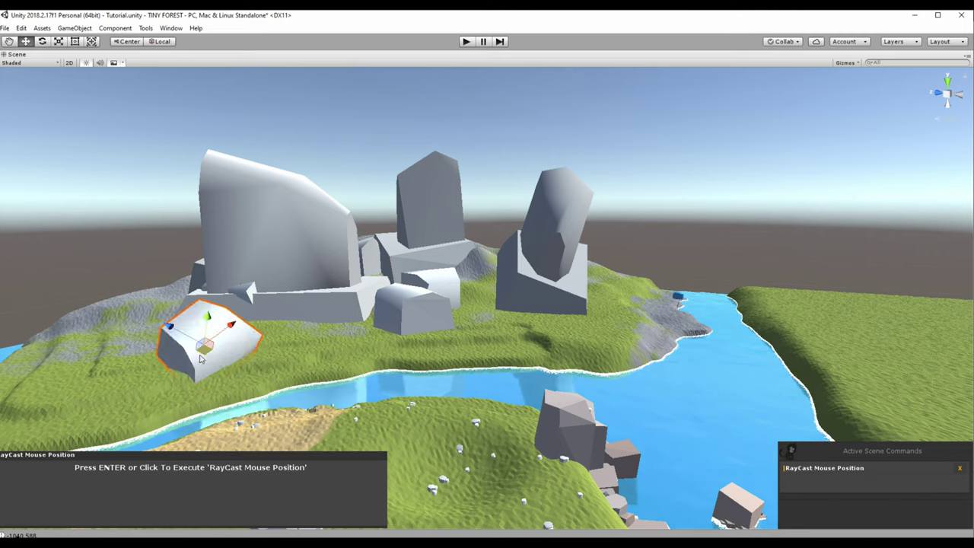
left_click(147, 307)
key("f")
scroll(407, 290, "down", 5)
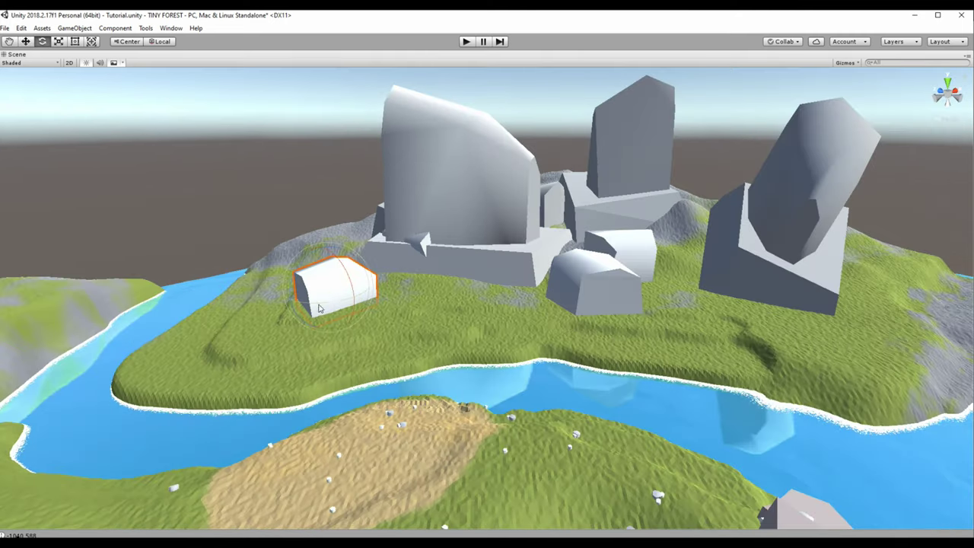
Step: Add a second copy of the rock and move the tall rock onto the other rock group
key("ctrl+d")
left_click(406, 291)
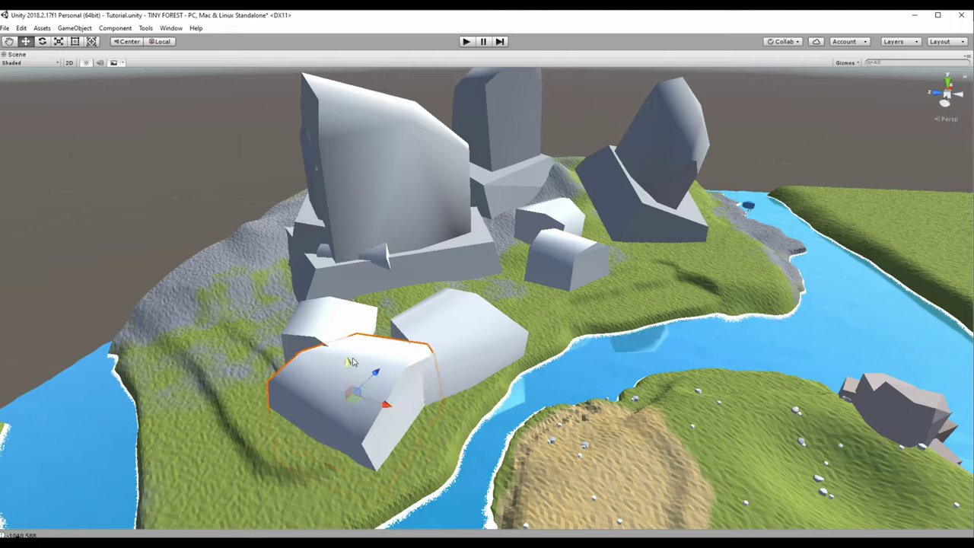
left_click_drag(351, 362, 341, 323, "alt")
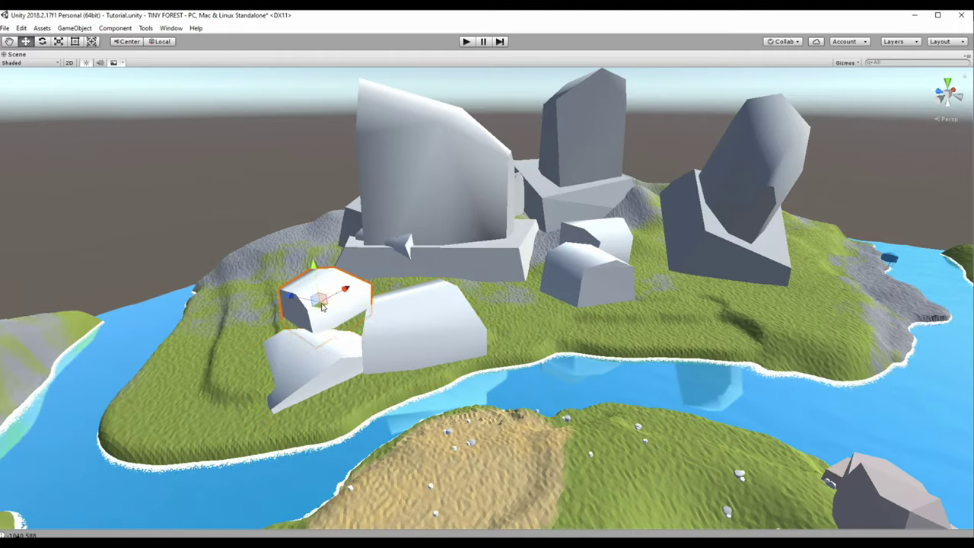
mouse_move(6, 282)
left_mouse_down("alt")
mouse_move(643, 226)
mouse_move(667, 267)
mouse_move(543, 304)
mouse_move(512, 324)
left_mouse_up("alt")
left_click(644, 227)
left_click(543, 305)
mouse_move(403, 259)
left_mouse_down()
mouse_move(514, 224)
mouse_move(477, 365)
left_mouse_up()
key("f")
Step: Move the small white rock into the group, turn it toward the camera, and duplicate it alongside
left_click(407, 286)
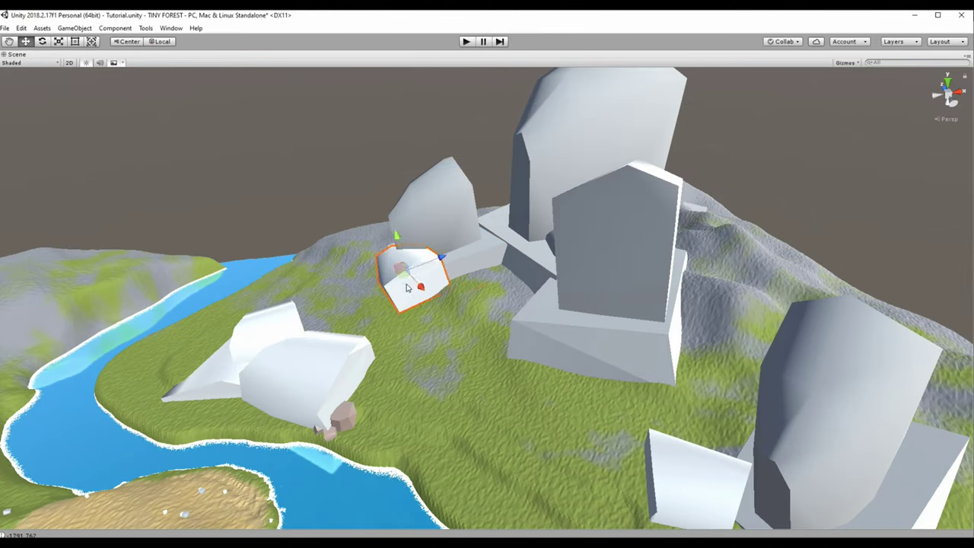
left_click_drag(405, 277, 490, 230)
key("e")
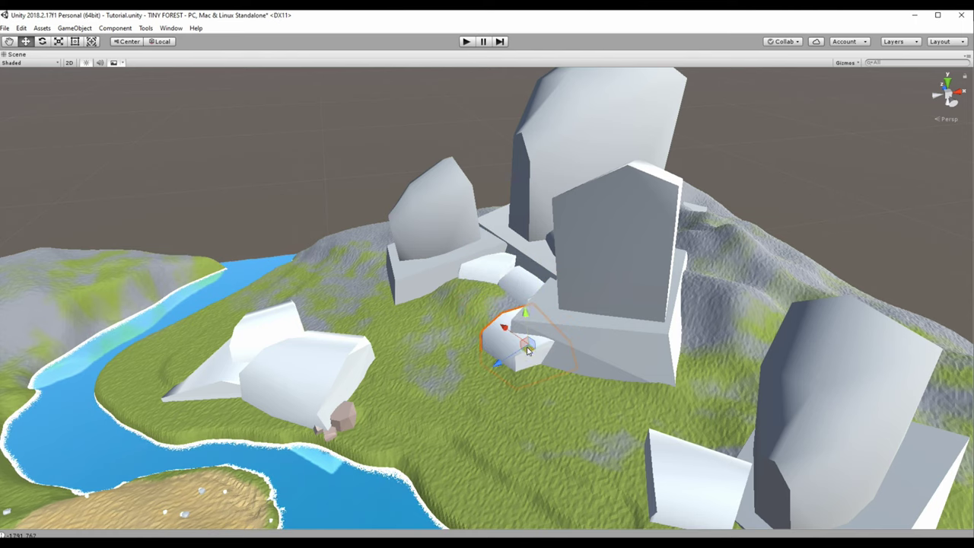
key("f")
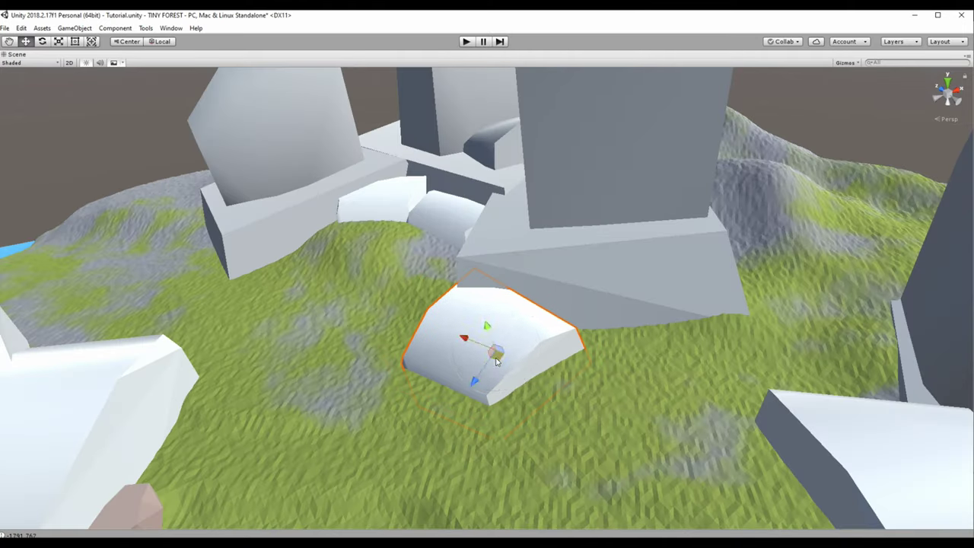
mouse_move(533, 343)
left_mouse_down()
mouse_move(558, 379)
mouse_move(546, 326)
mouse_move(659, 315)
mouse_move(662, 328)
left_mouse_up()
key("w")
key("ctrl+d")
key("e")
key("w")
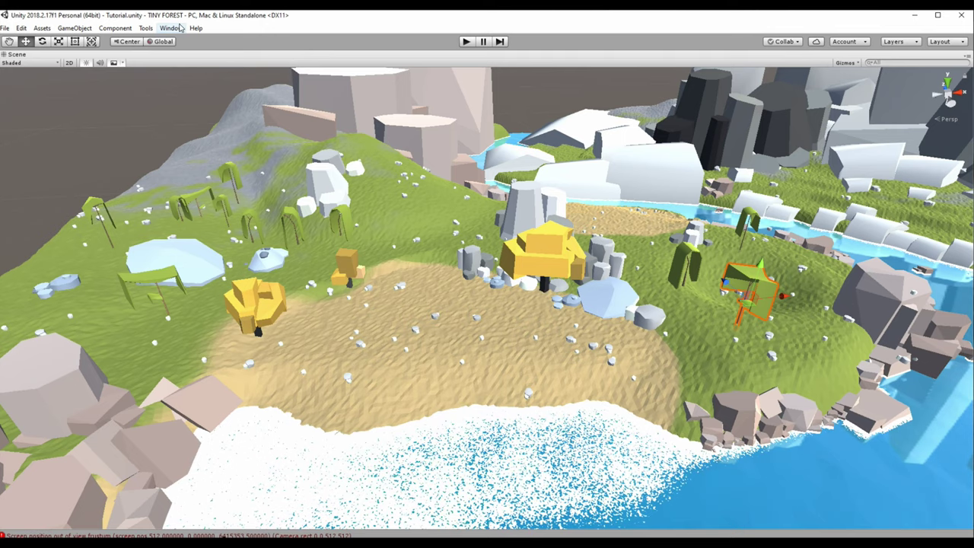
left_click(171, 28)
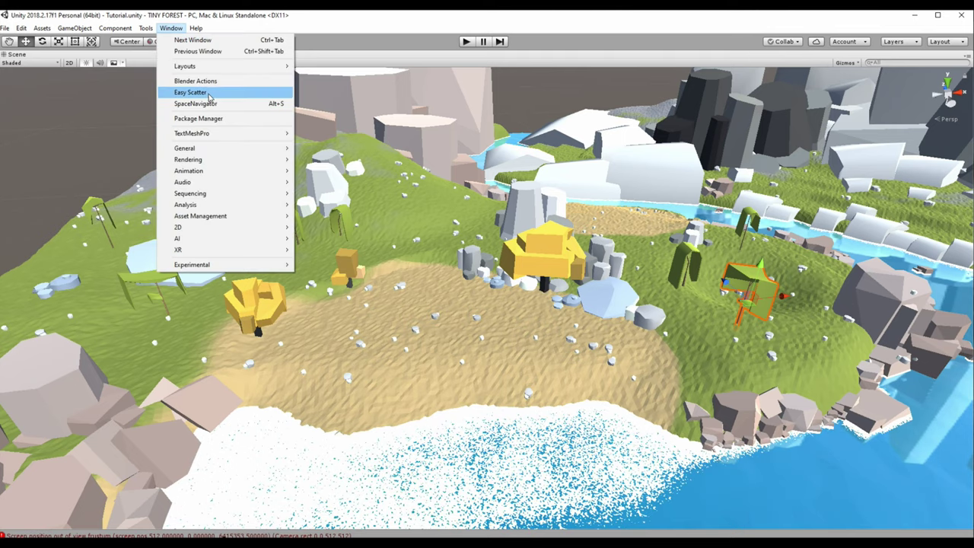
Step: Install the Post Processing 2.1.7 package from the Package Manager's full package list
left_click(198, 118)
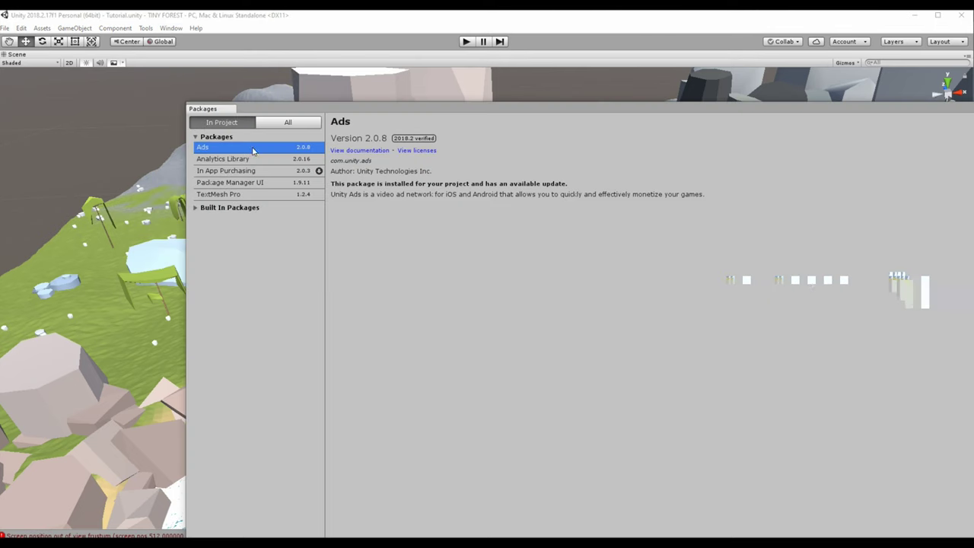
left_click(272, 124)
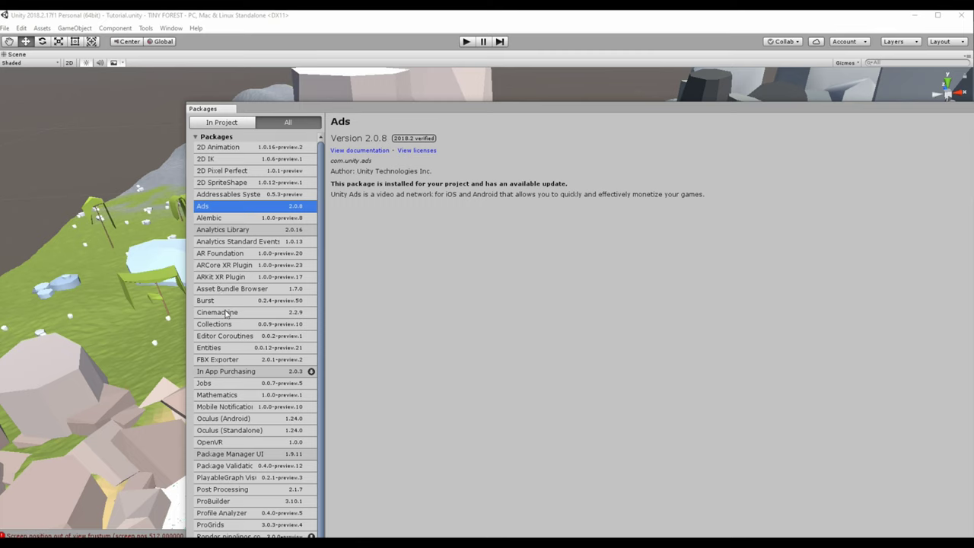
scroll(227, 327, "down", 1)
scroll(227, 350, "down", 1)
scroll(228, 381, "down", 1)
scroll(229, 395, "down", 2)
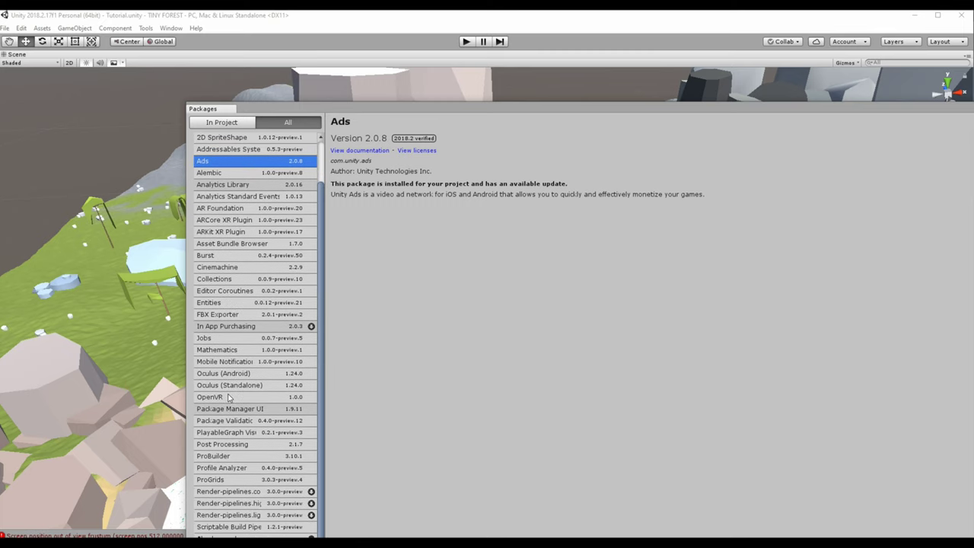
left_click(219, 444)
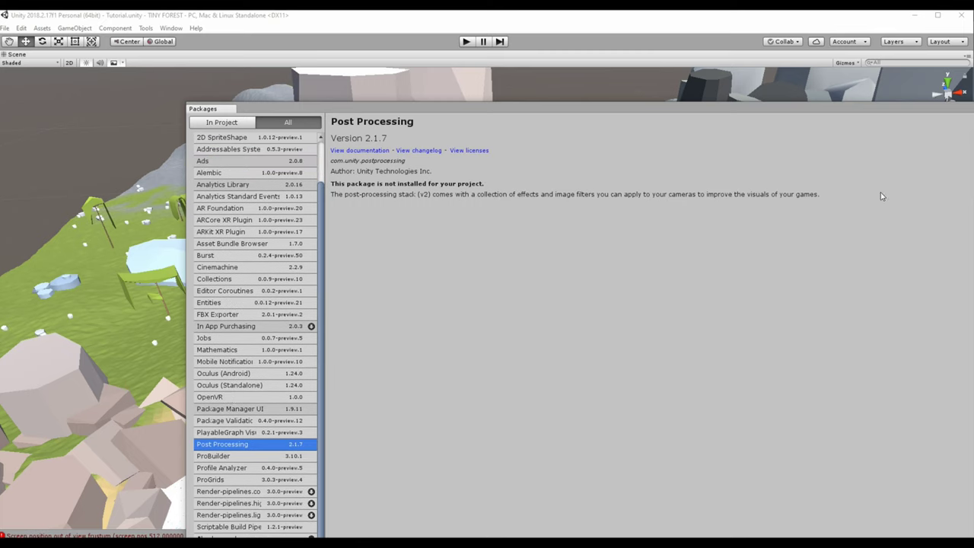
left_click_drag(884, 113, 693, 85)
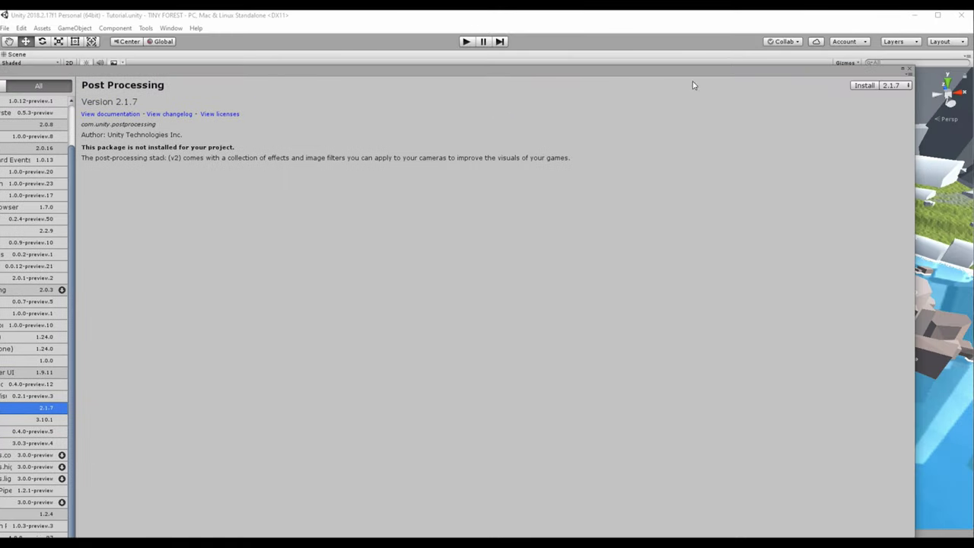
left_click(866, 86)
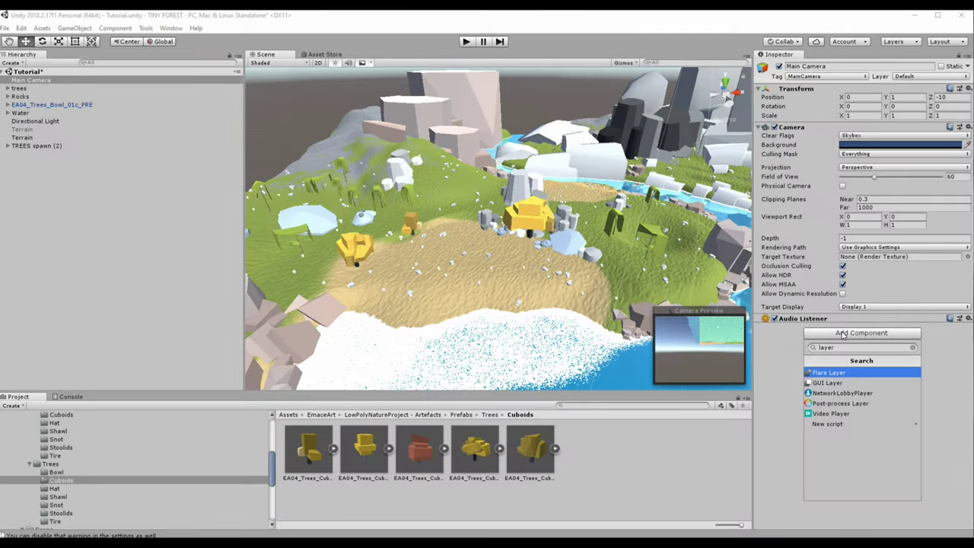
Step: Add a Post Process Layer and a Post Process Volume with a new profile to Main Camera
key("Return")
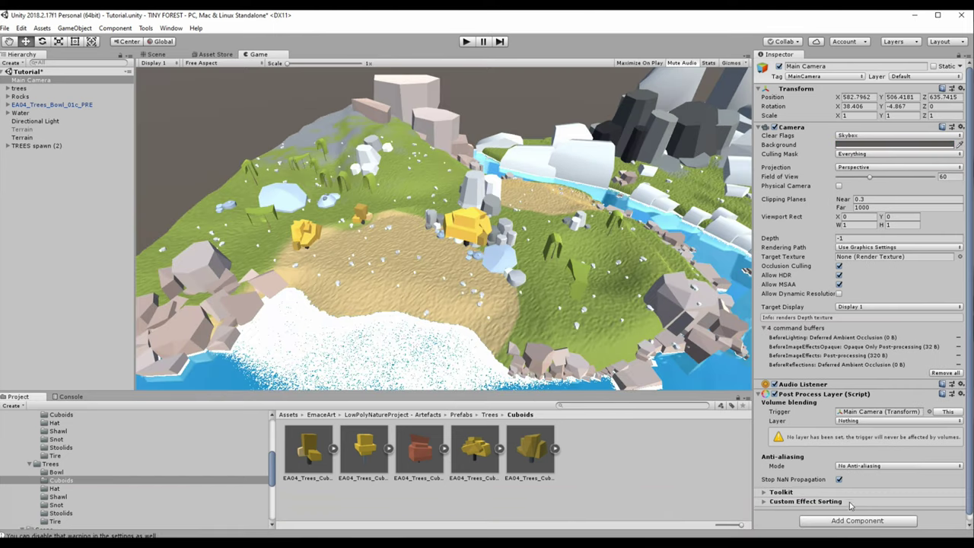
left_click(847, 522)
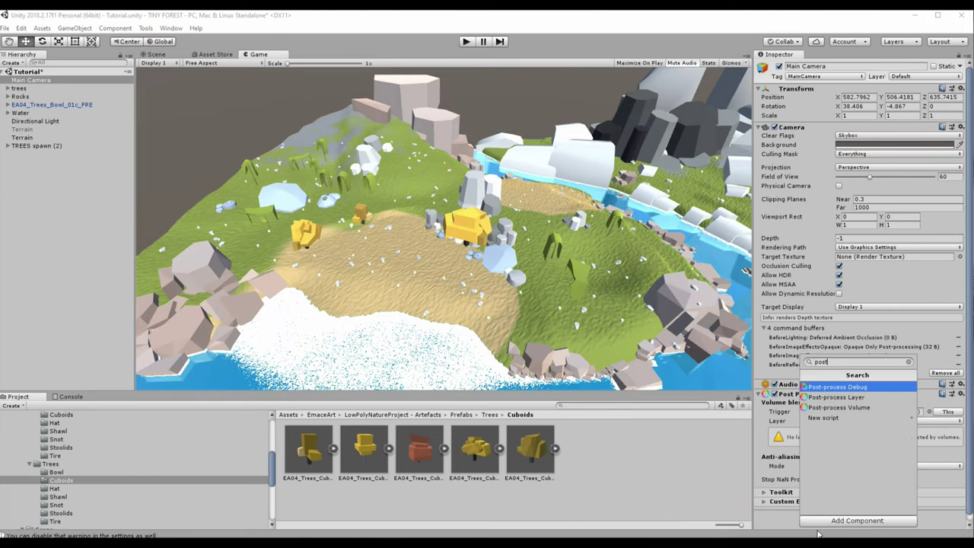
key("Down")
key("Return")
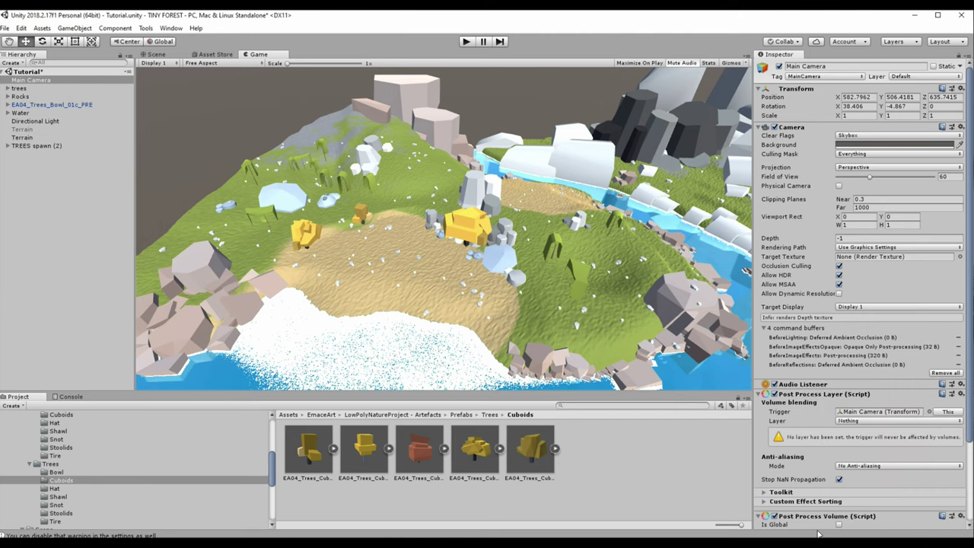
scroll(821, 525, "down", 5)
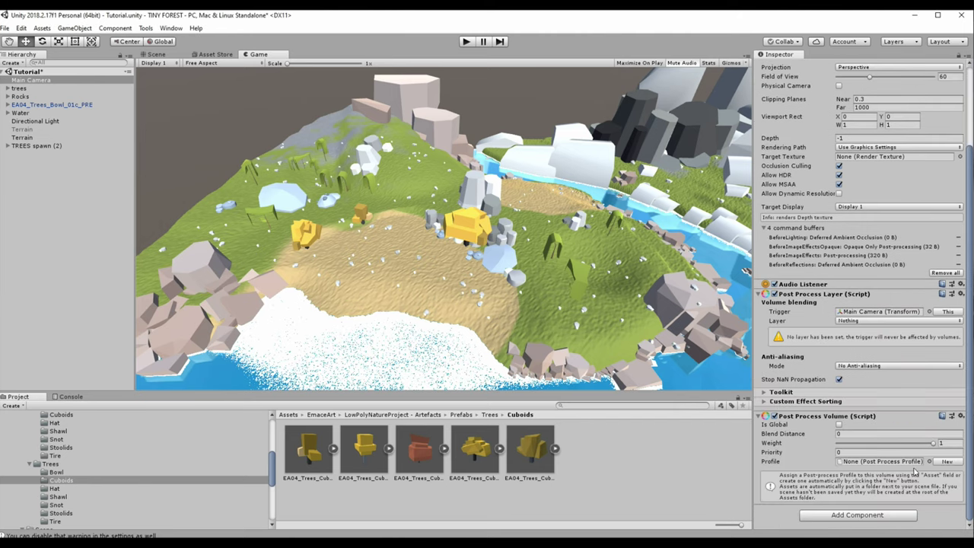
left_click(946, 461)
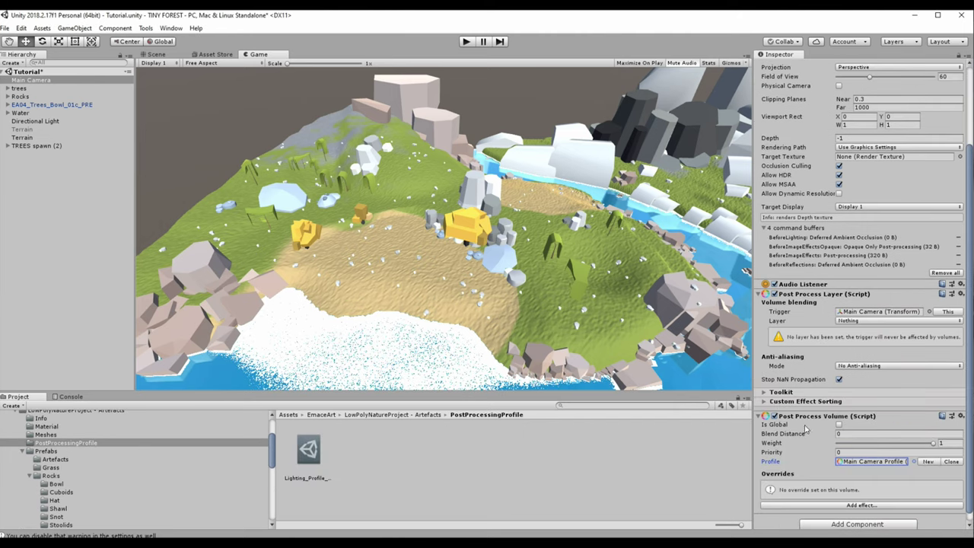
left_click(859, 462)
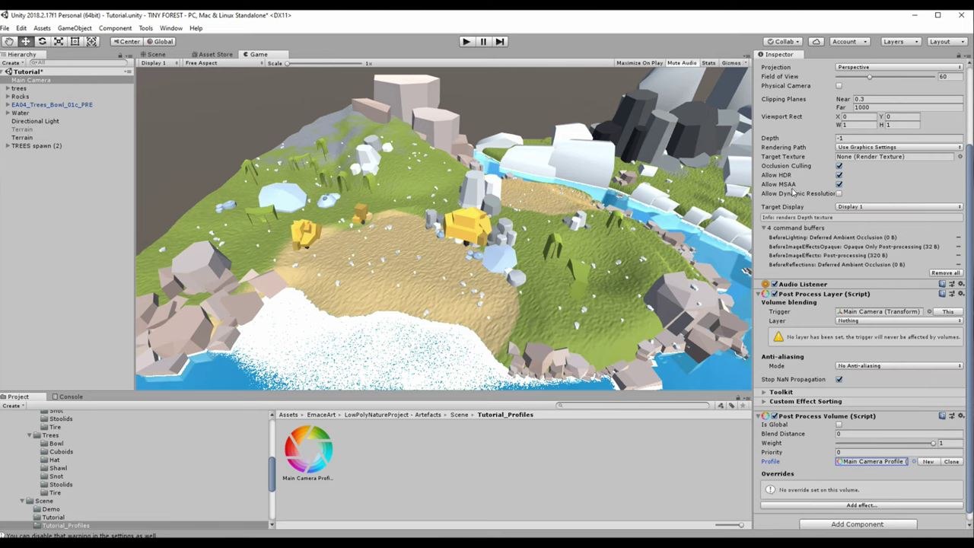
scroll(811, 95, "up", 3)
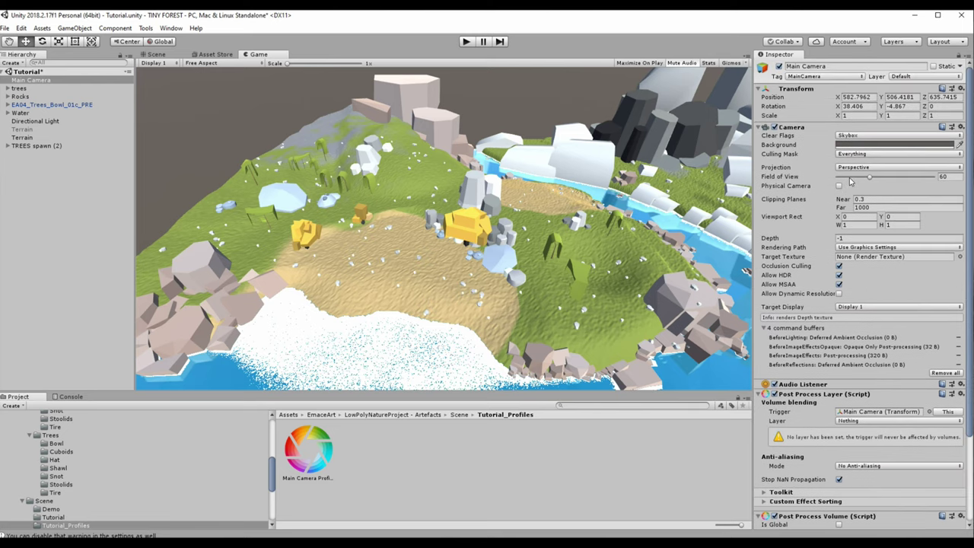
scroll(850, 180, "down", 3)
scroll(849, 180, "up", 3)
Step: Put Main Camera and the volume blending on the PostProcessing layer, with TAA anti-aliasing
left_click(932, 76)
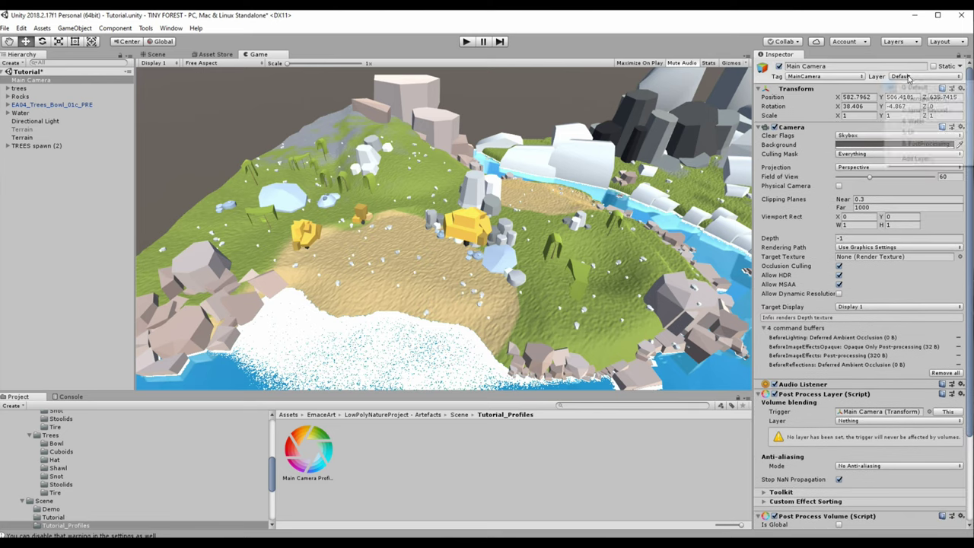
left_click(915, 144)
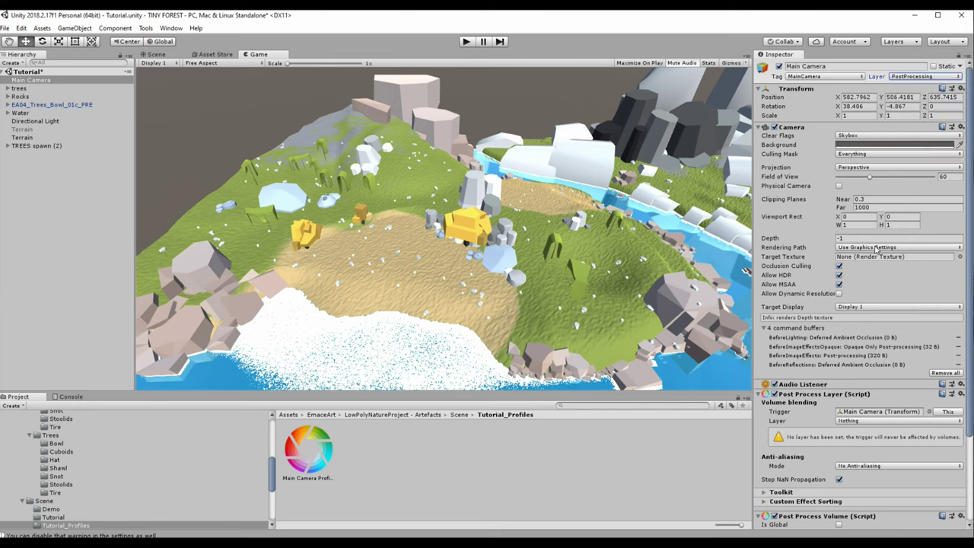
scroll(878, 328, "down", 1)
left_click(868, 389)
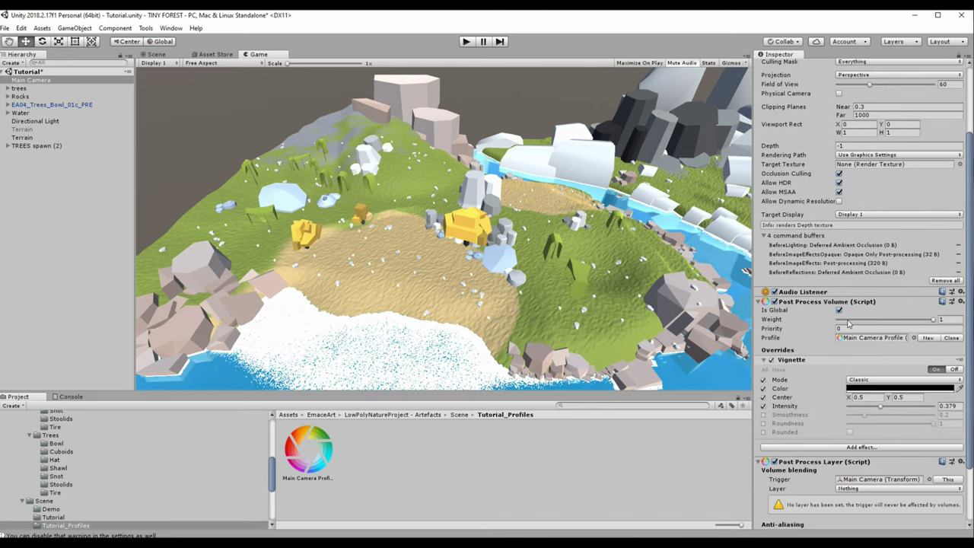
scroll(875, 353, "down", 2)
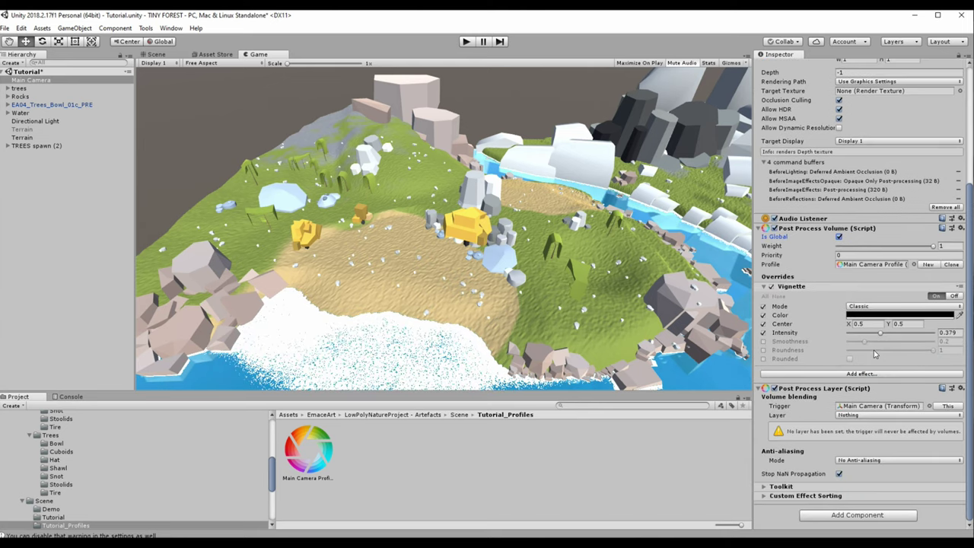
left_click(849, 415)
left_click(857, 503)
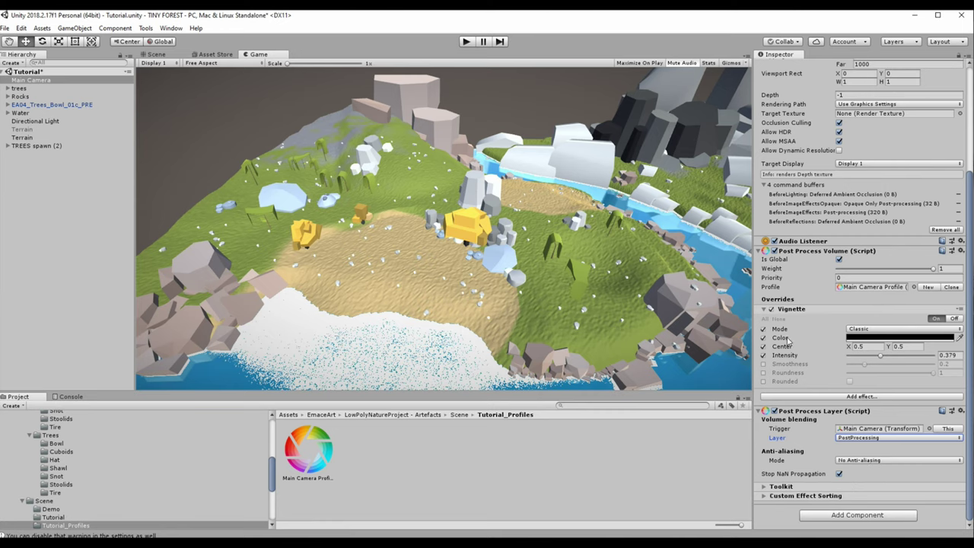
left_click(847, 460)
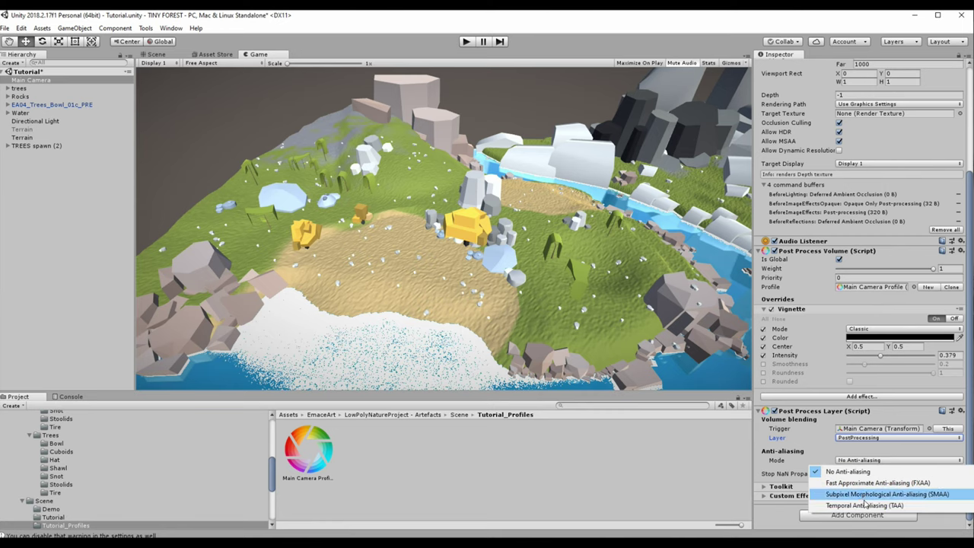
left_click(866, 510)
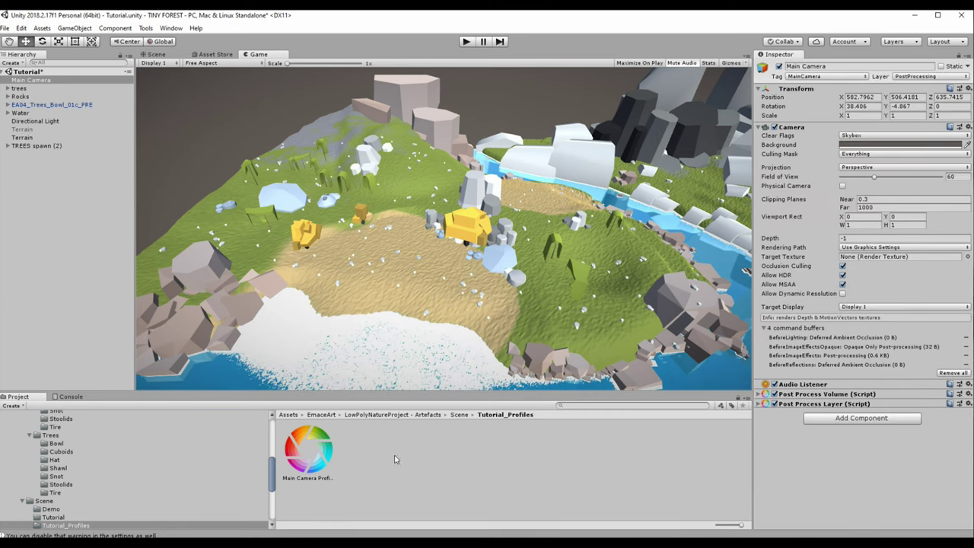
Step: Add Ambient Occlusion (Multi Scale Volumetric Obscurance) with Intensity 0.18 and Thickness Modifier 7.67
left_click(329, 447)
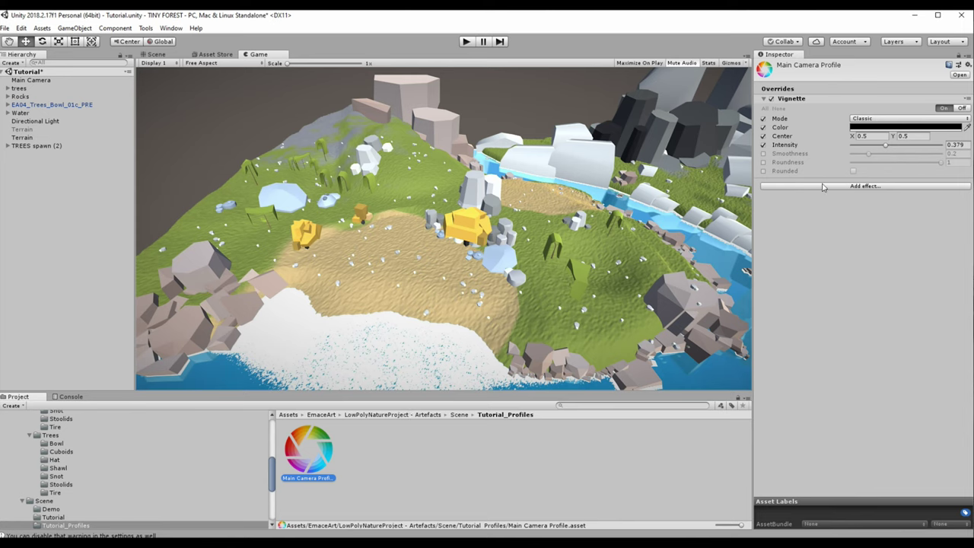
left_click(845, 187)
mouse_move(857, 195)
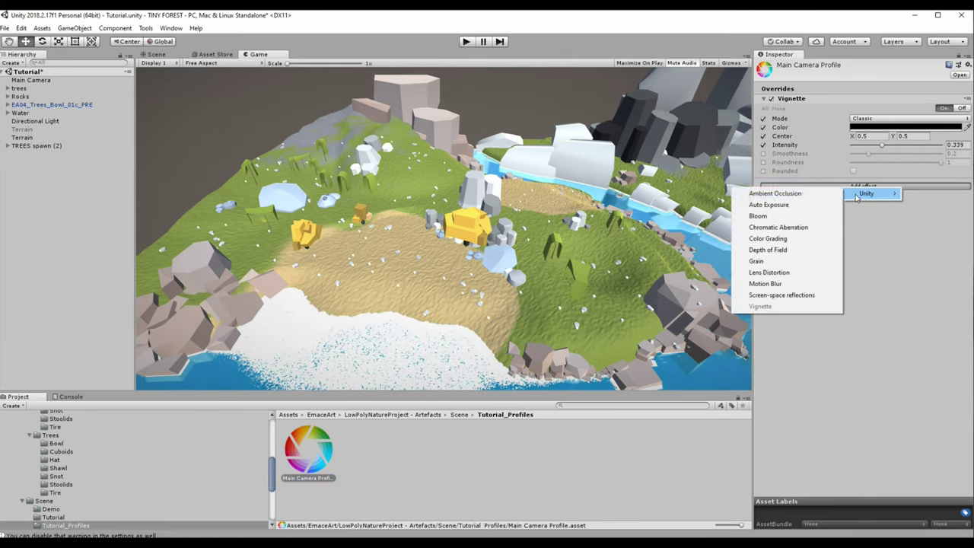
left_click(811, 197)
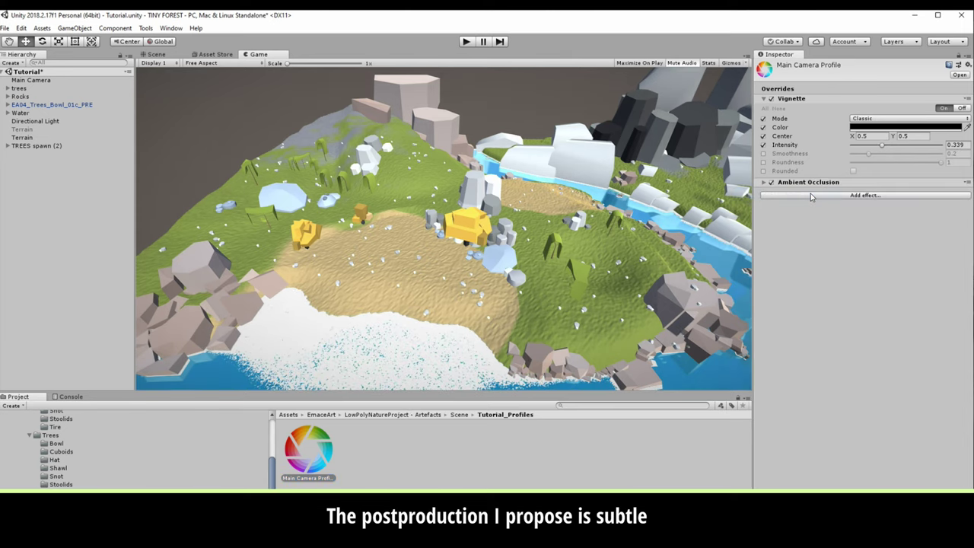
left_click(808, 184)
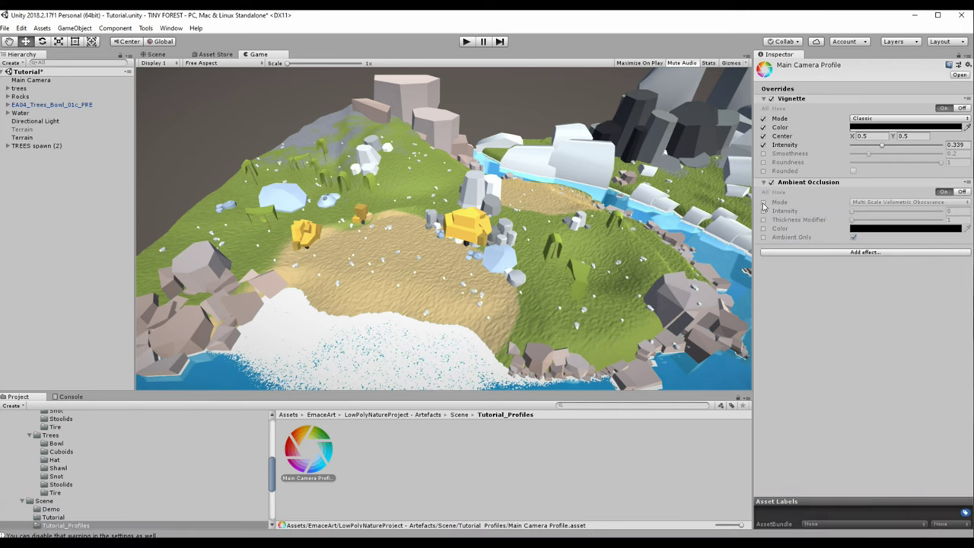
left_click_drag(853, 211, 857, 209)
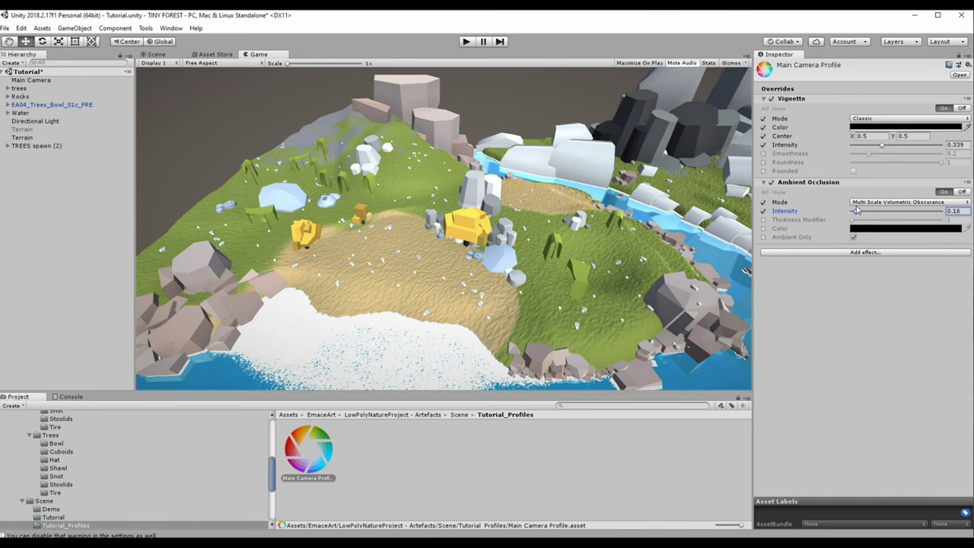
left_click(862, 203)
left_click(875, 252)
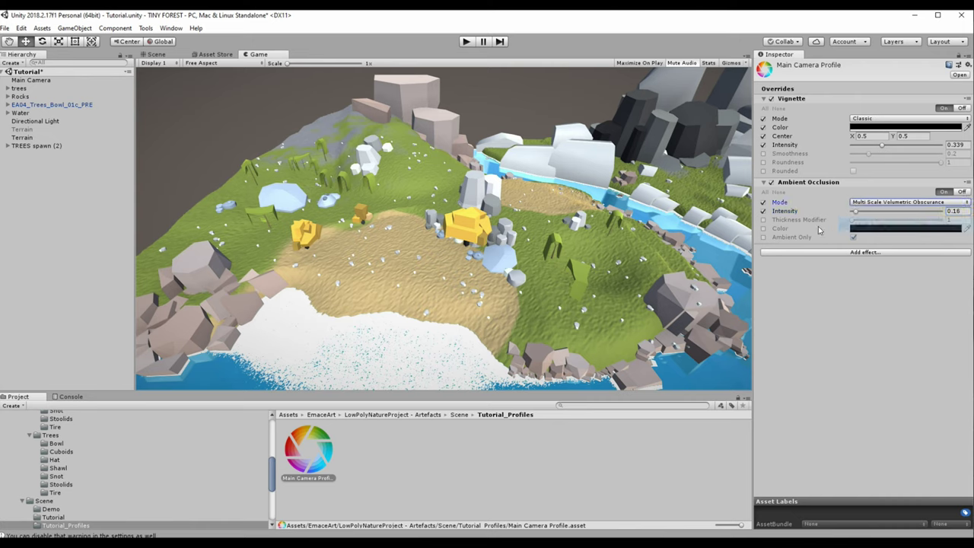
left_click(764, 220)
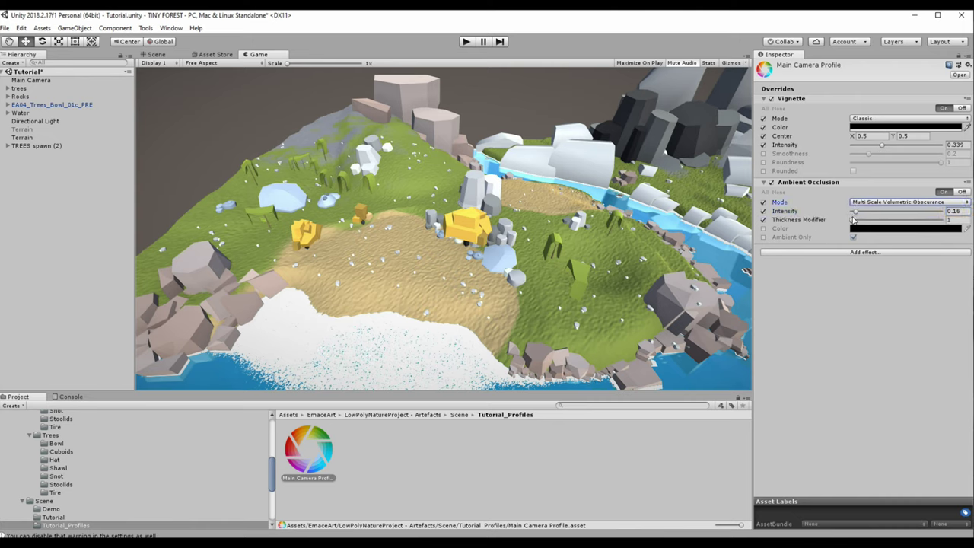
mouse_move(852, 220)
left_mouse_down()
mouse_move(946, 220)
mouse_move(918, 220)
left_mouse_up()
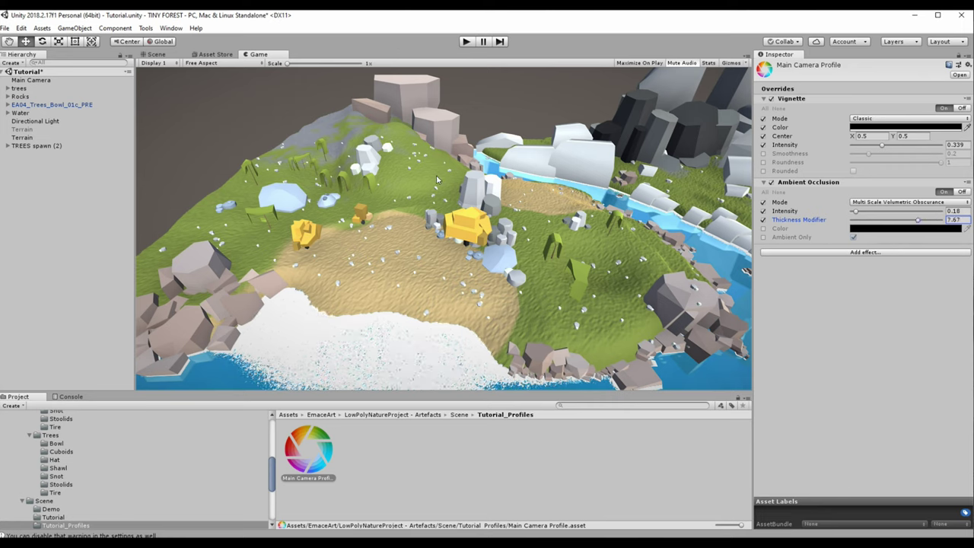
left_click(806, 182)
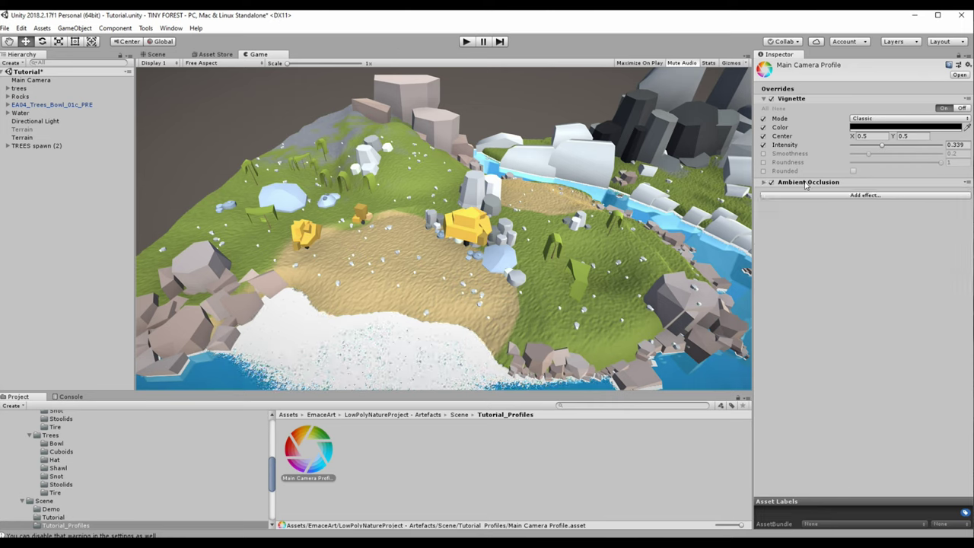
Step: Add Auto Exposure with Filtering, Minimum and Maximum overridden, Maximum set to 2.1 EV
left_click(803, 99)
left_click(805, 120)
mouse_move(828, 127)
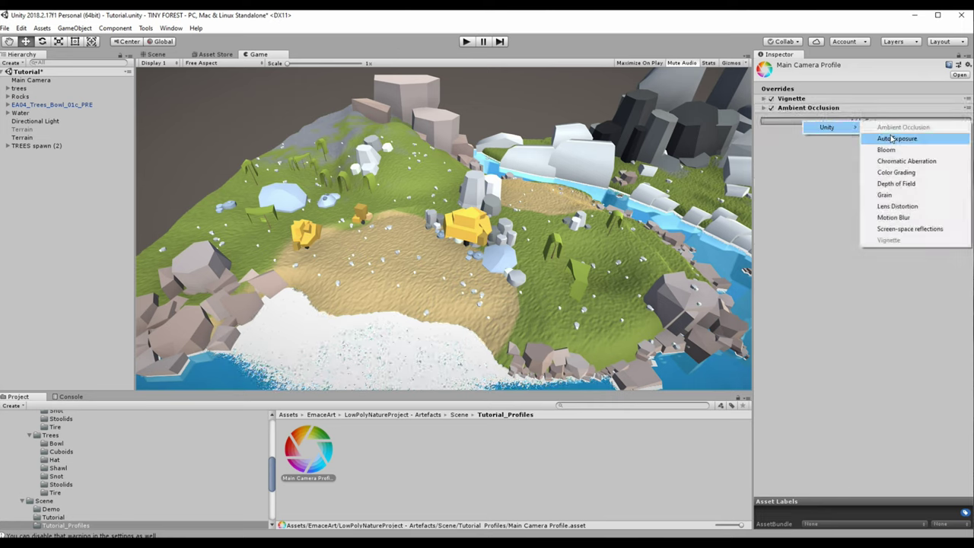
left_click(894, 139)
left_click(800, 118)
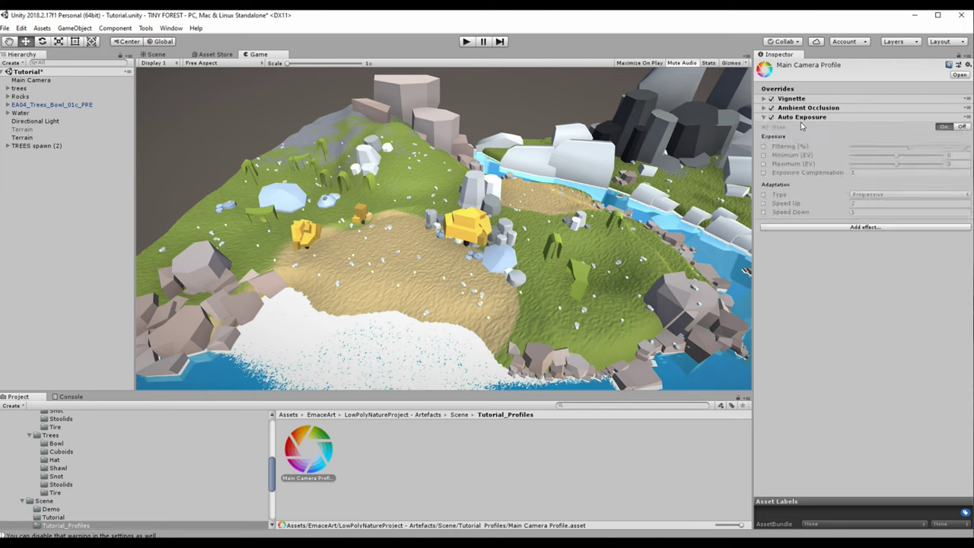
left_click(764, 146)
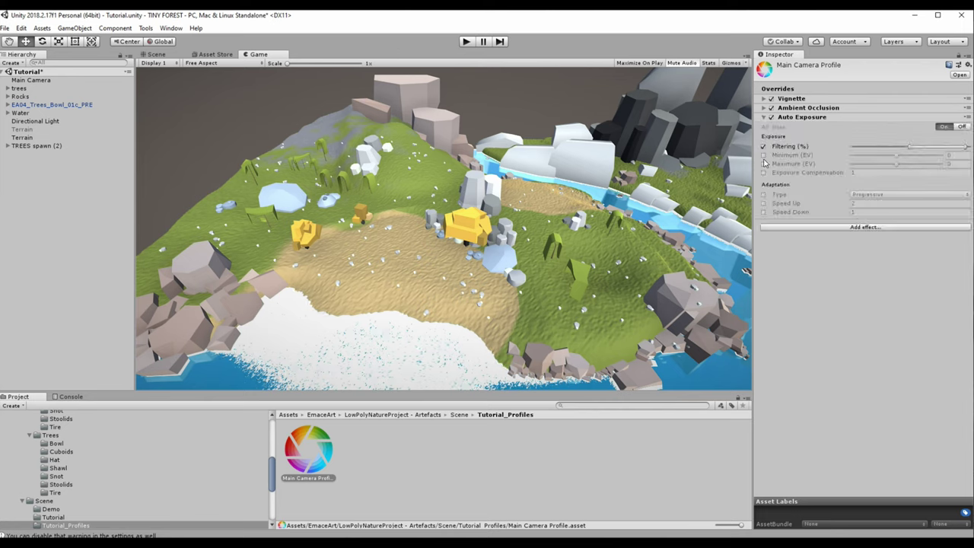
left_click(764, 155)
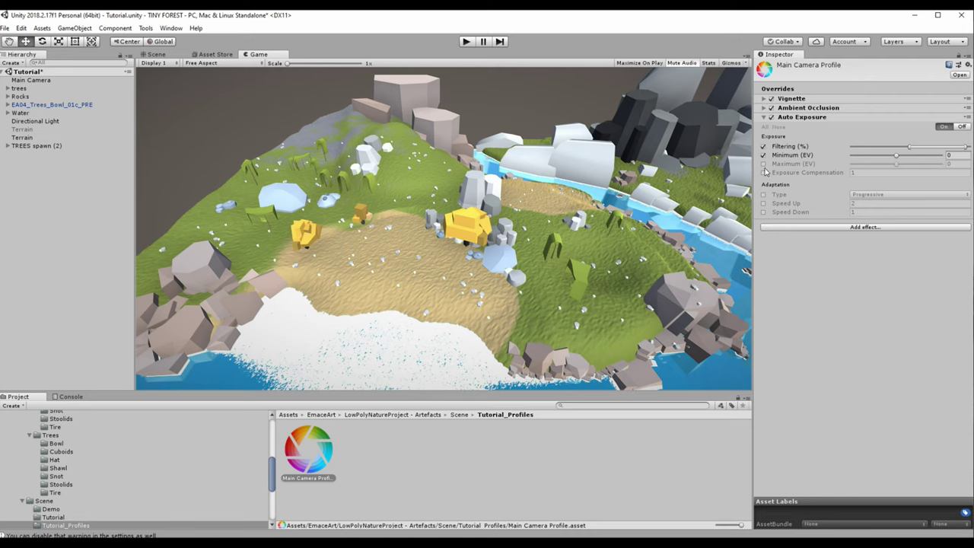
left_click(764, 163)
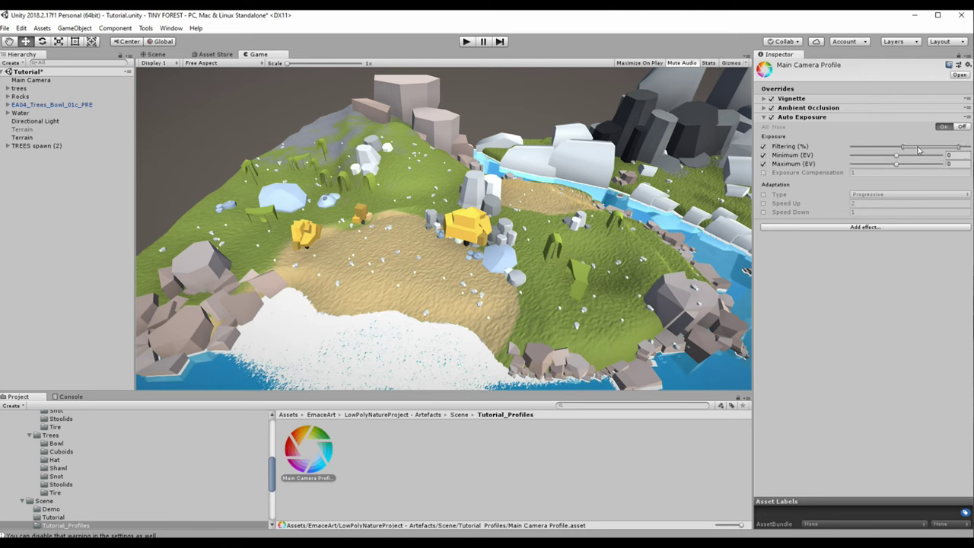
mouse_move(896, 163)
left_mouse_down()
mouse_move(905, 163)
mouse_move(896, 157)
left_mouse_up()
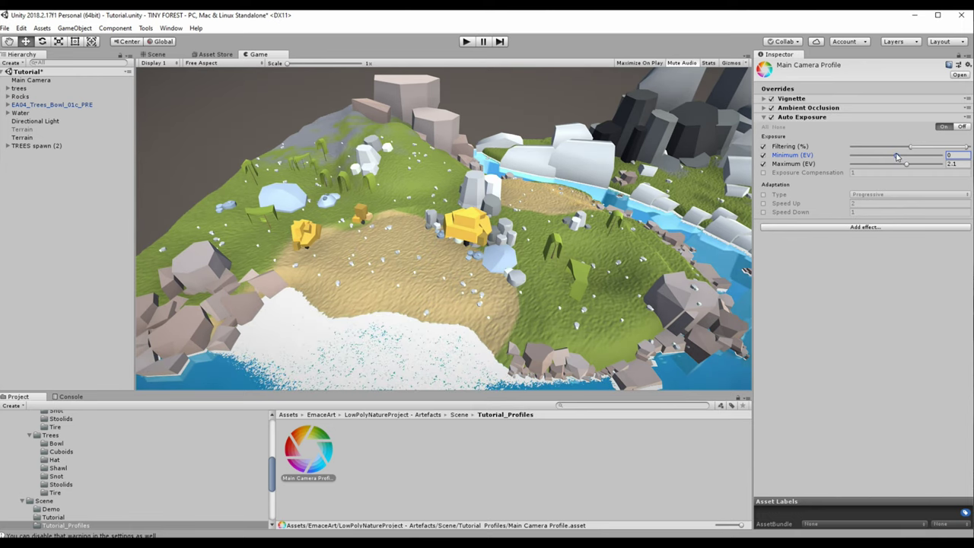
left_click(801, 116)
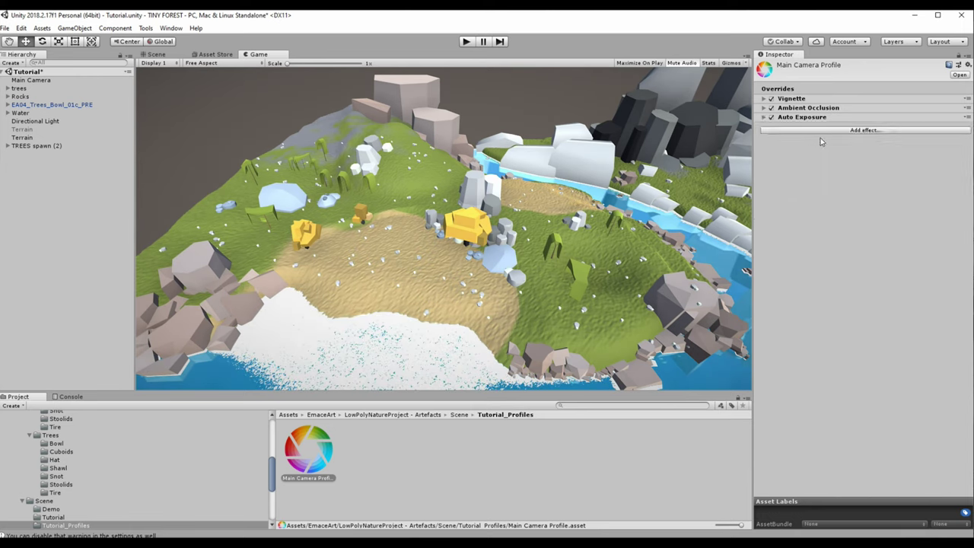
Step: Add Bloom with Intensity, Threshold, Soft Knee and Clamp overridden, entering intensity 1.03
left_click(833, 131)
mouse_move(839, 143)
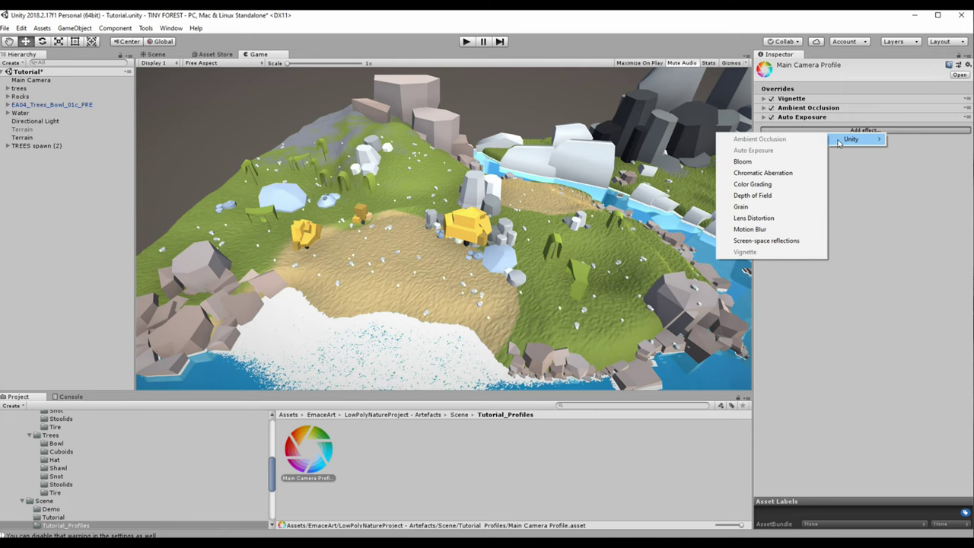
left_click(745, 161)
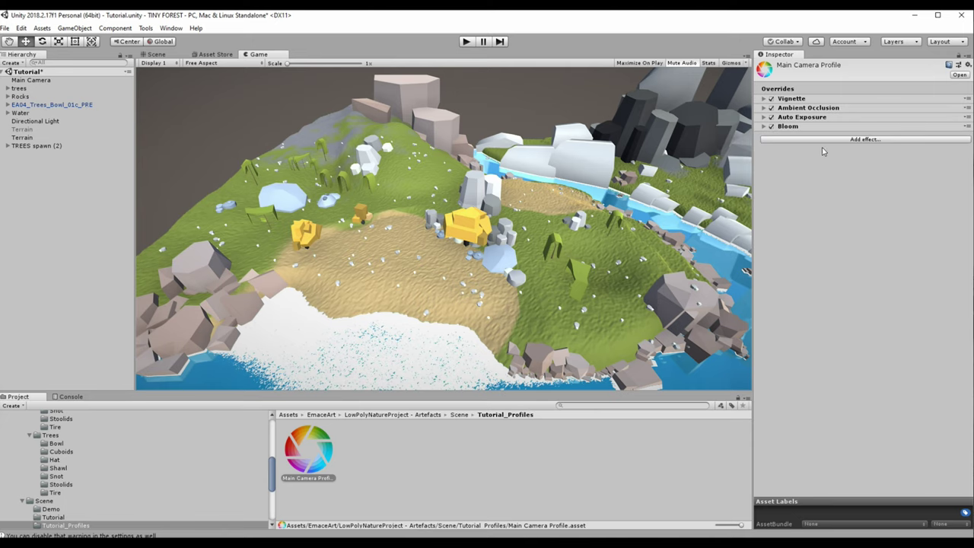
left_click(796, 128)
left_click(764, 155)
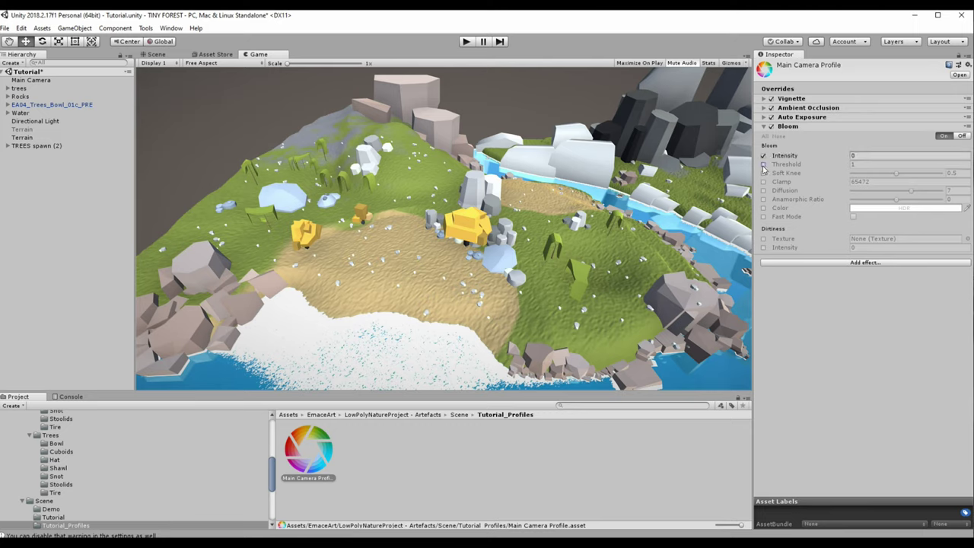
left_click(763, 163)
left_click(763, 173)
left_click(763, 181)
left_click(853, 156)
type(".06")
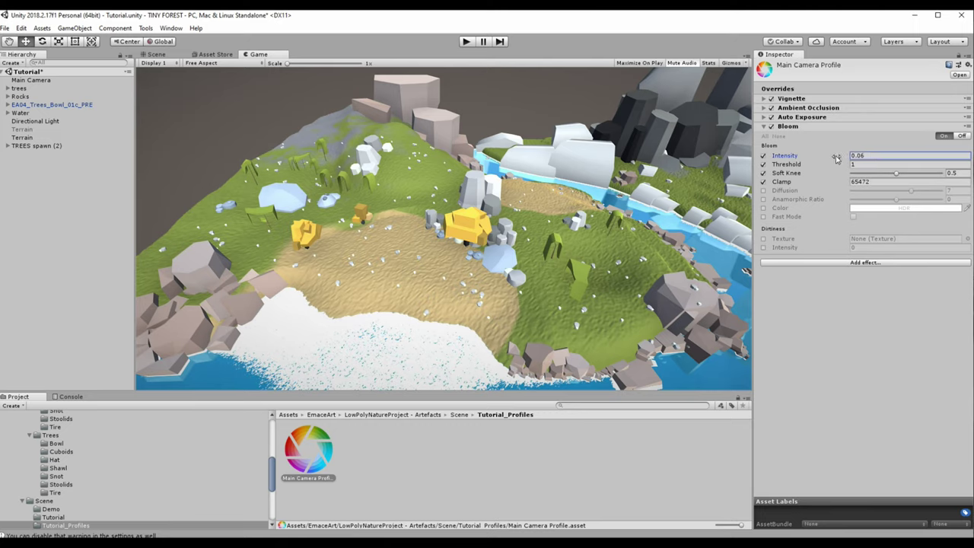
type("1.03")
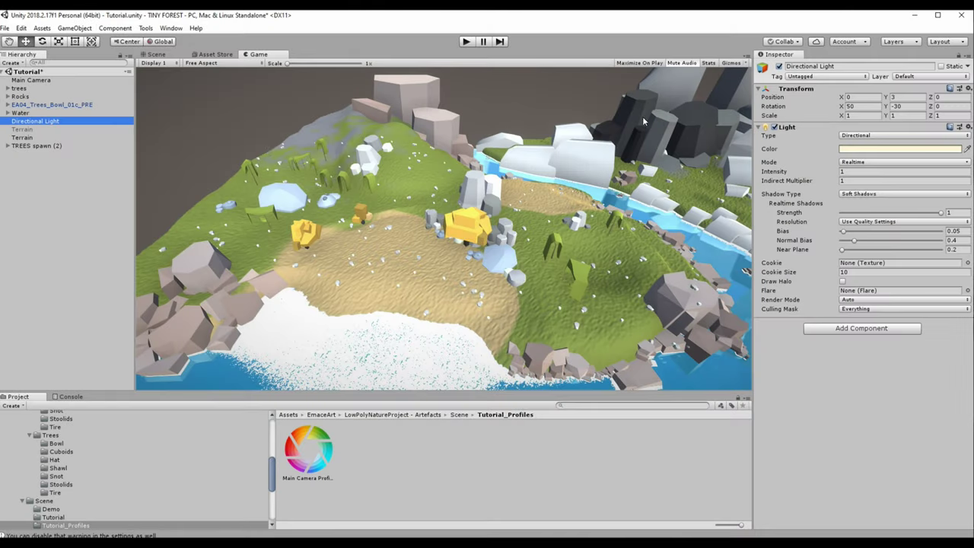
Step: Give the Directional Light intensity 1.3, Very High Resolution soft shadows at 0.882, and a slight turn
left_click(858, 172)
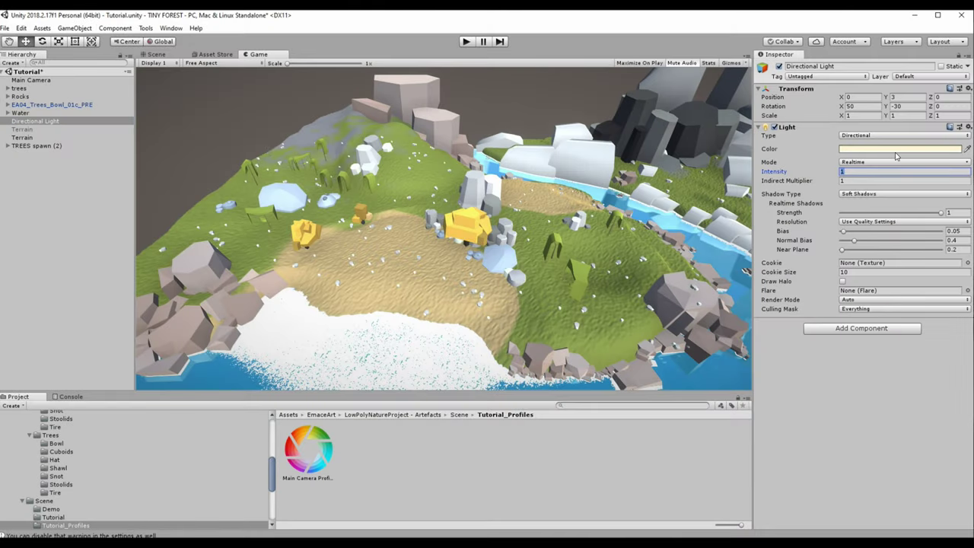
type("1.3")
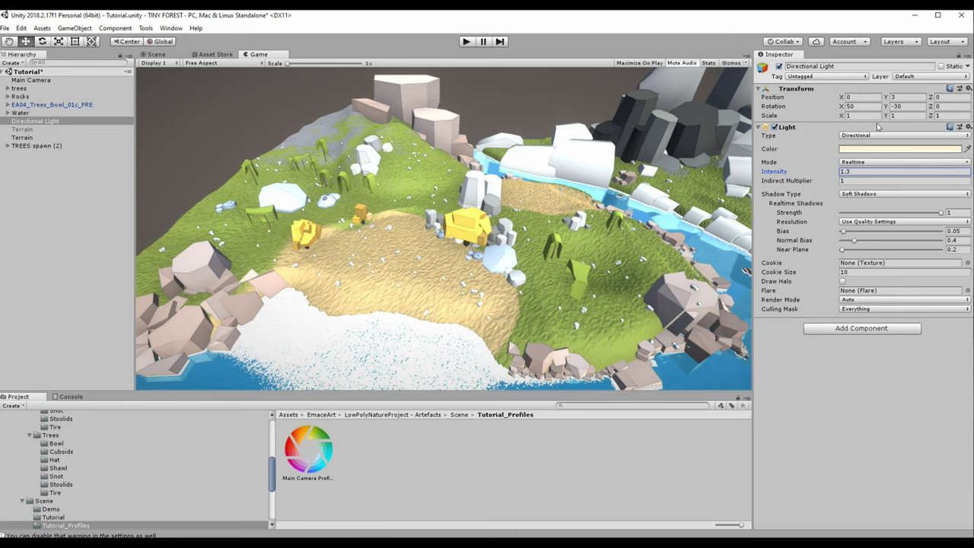
left_click(861, 194)
left_click(871, 226)
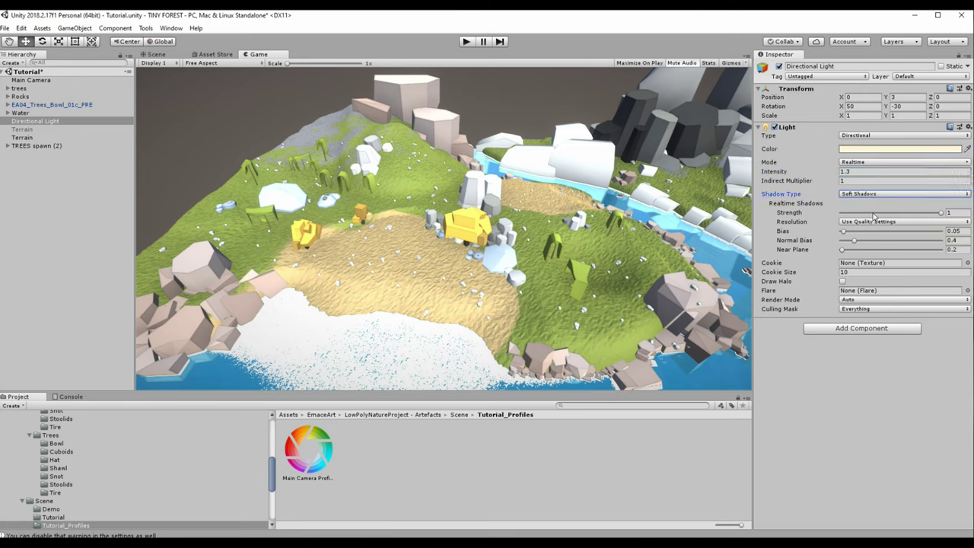
left_click(871, 221)
left_click(867, 278)
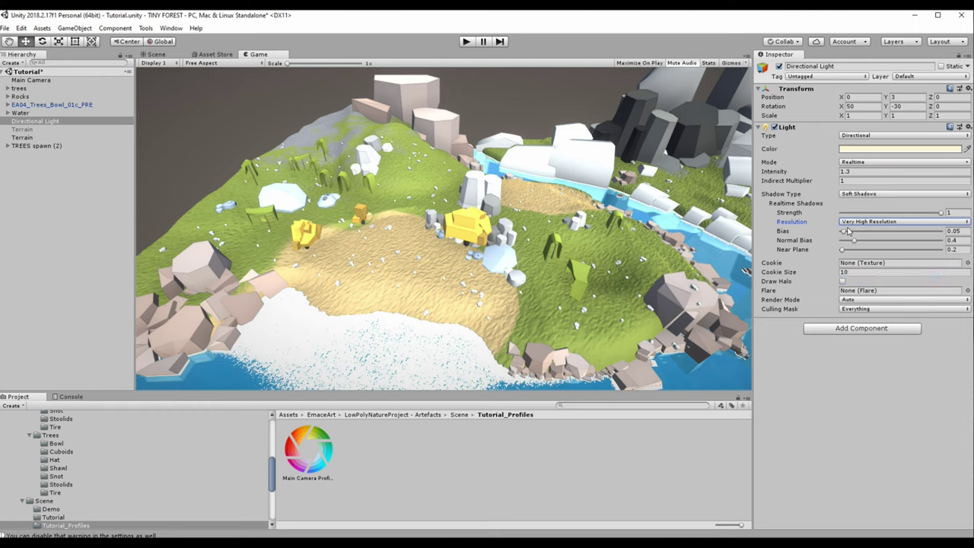
left_click_drag(941, 213, 929, 213)
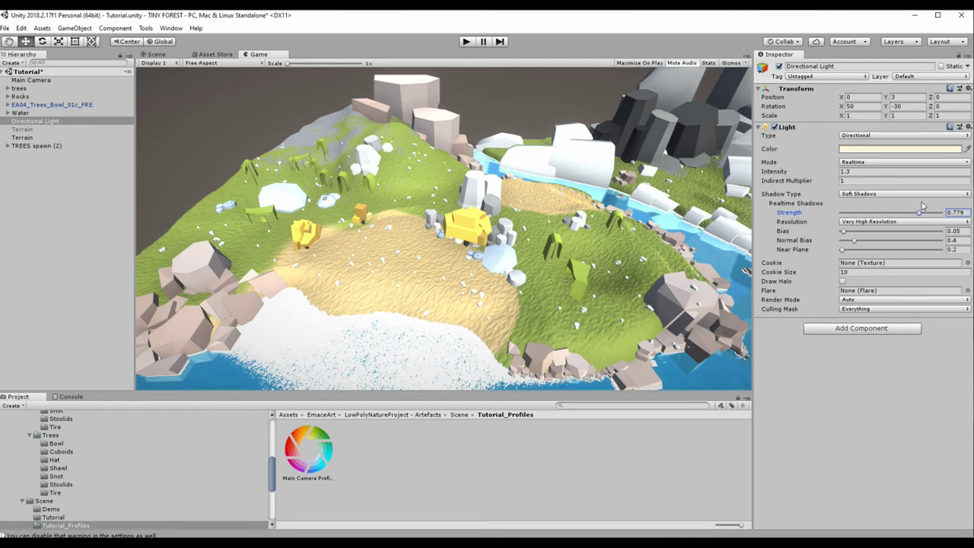
mouse_move(889, 107)
left_mouse_down()
mouse_move(950, 270)
mouse_move(589, 104)
left_mouse_up()
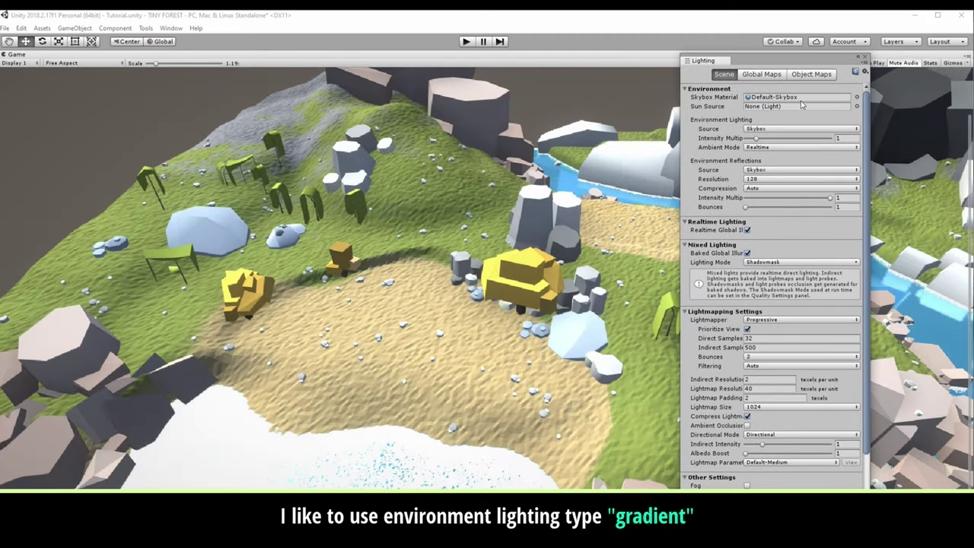
Step: Switch environment lighting to Gradient and try a grey-white equator colour
left_click(773, 128)
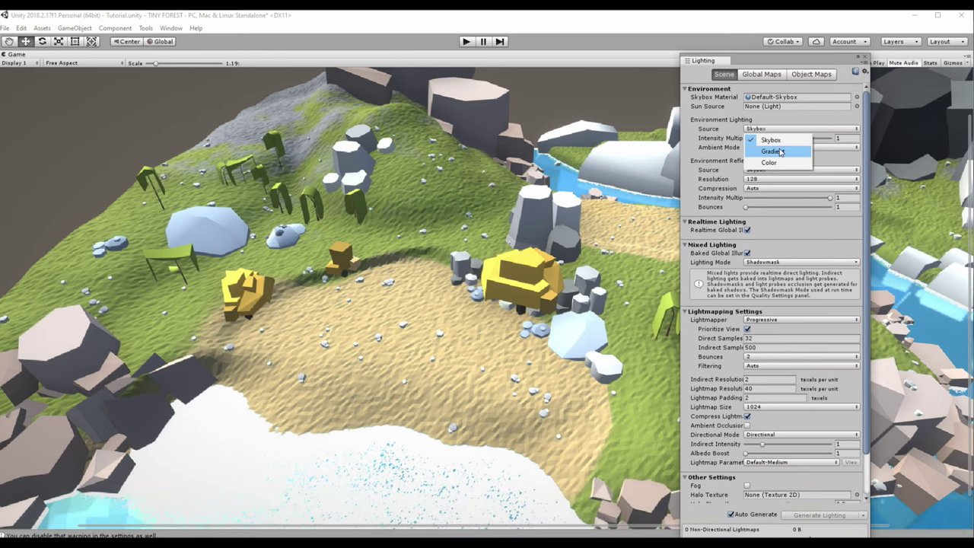
left_click(779, 150)
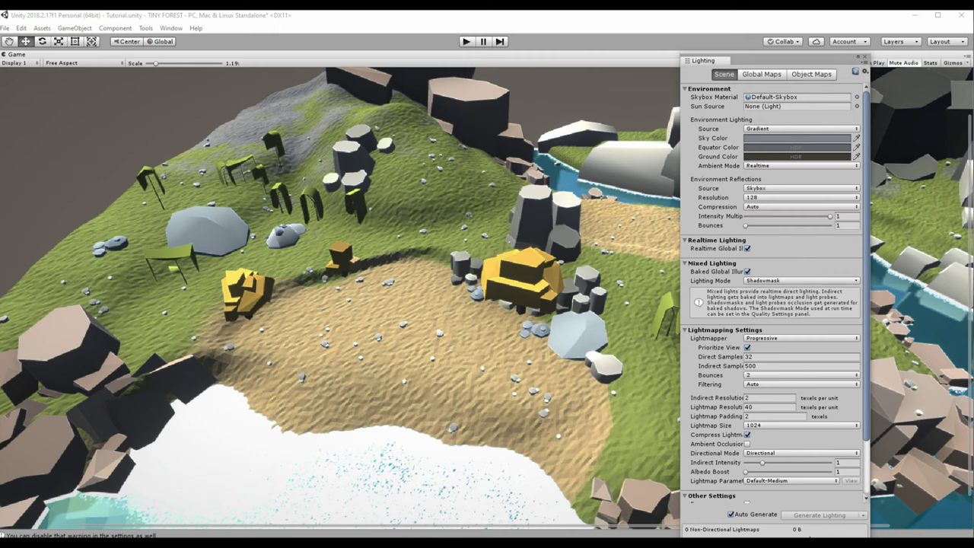
left_click(797, 147)
left_click_drag(320, 275, 436, 256)
left_click(456, 336)
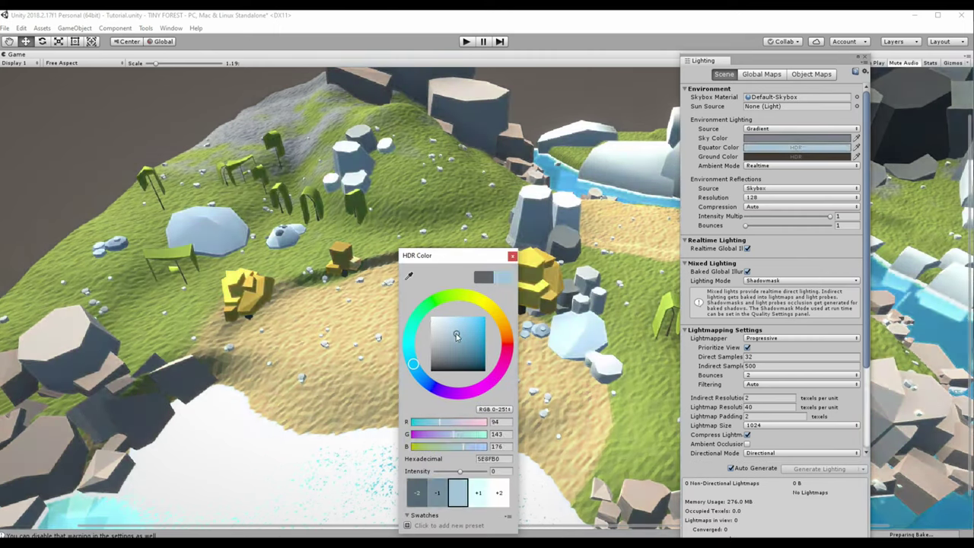
left_click_drag(456, 336, 427, 325)
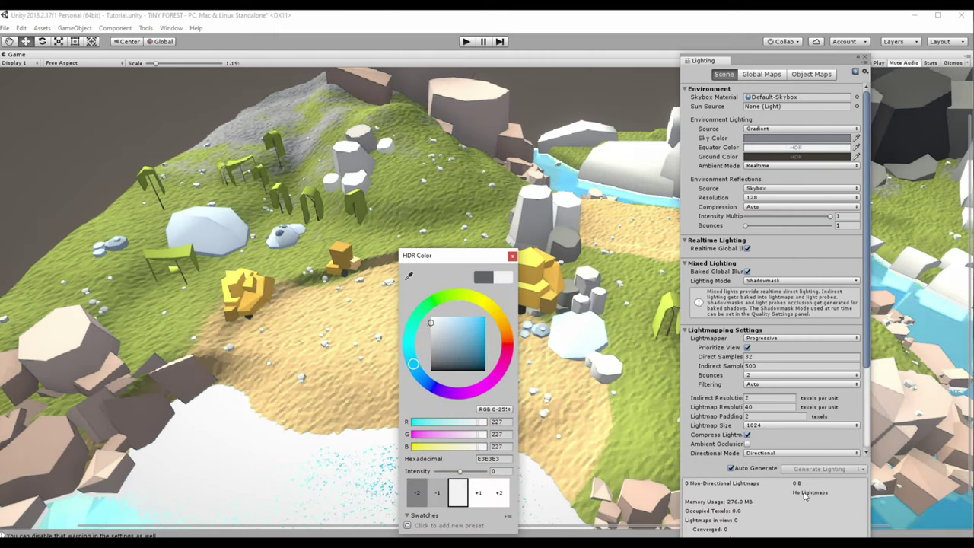
left_click(744, 471)
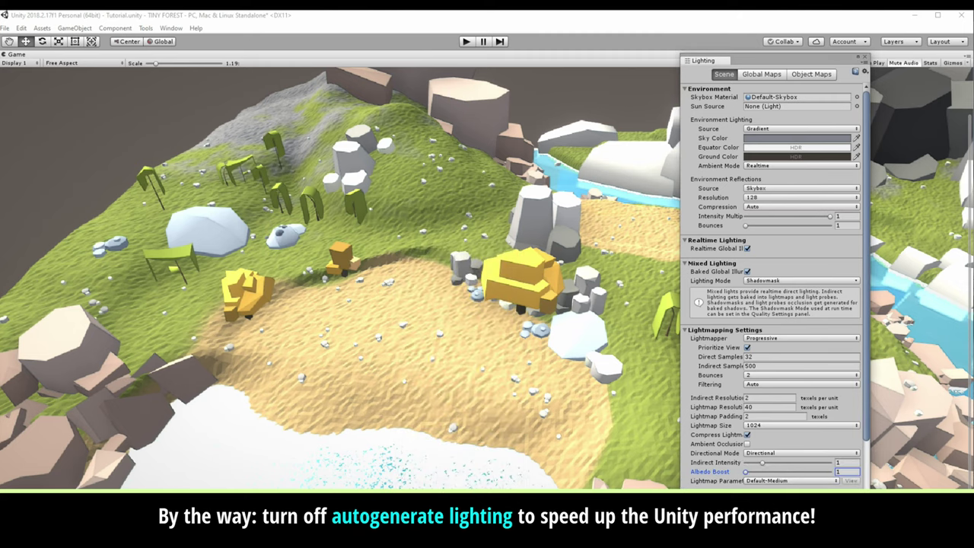
left_click(864, 515)
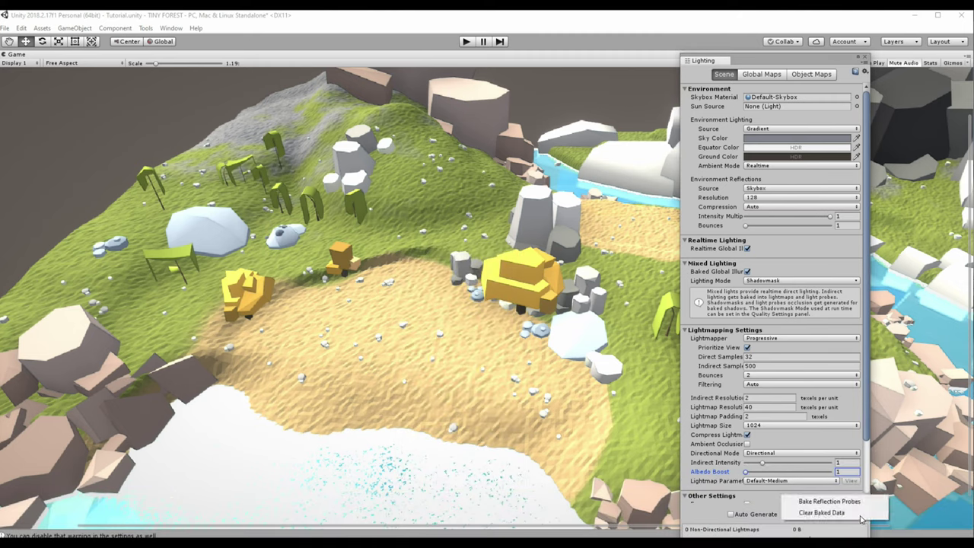
left_click(849, 514)
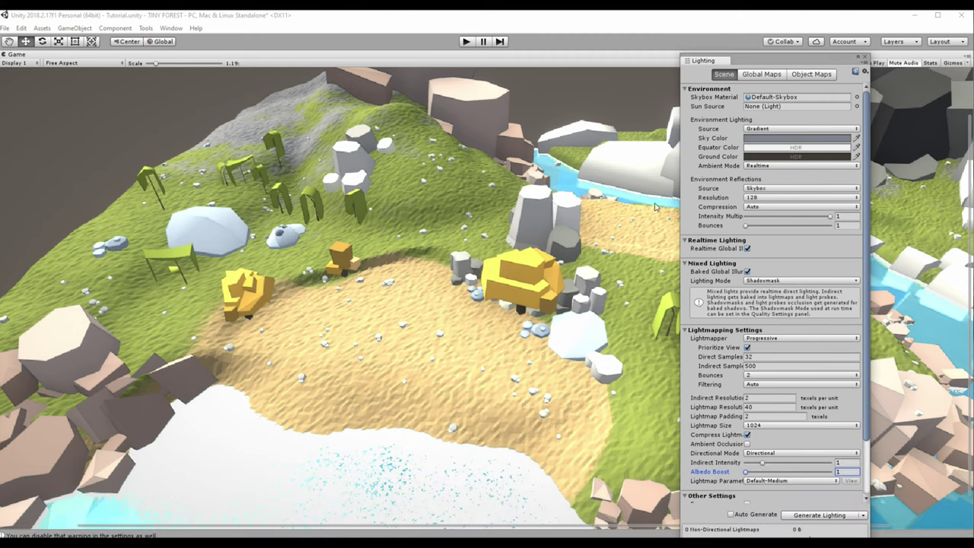
Step: Set the ambient sky colour to light grey A9A9A9 and the equator colour to teal 5A9880
left_click(777, 143)
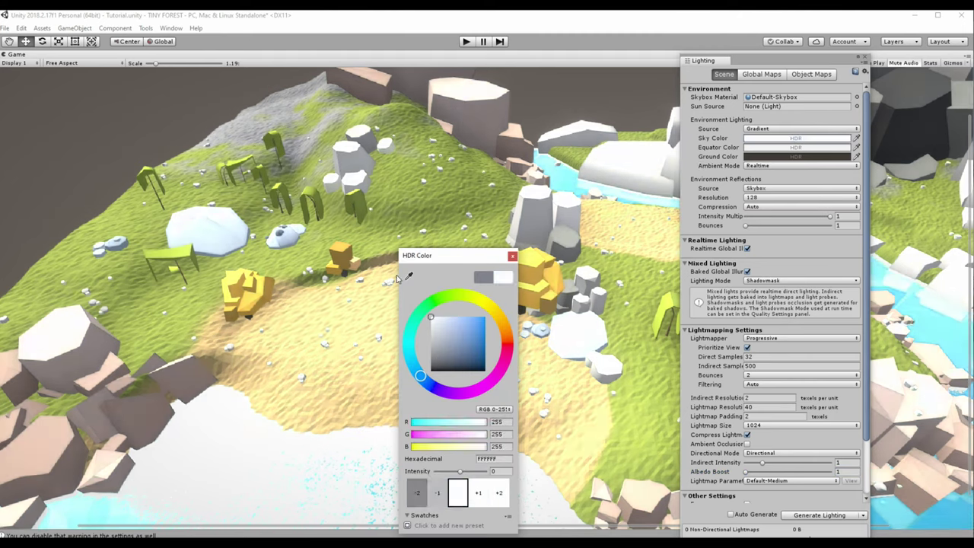
left_click_drag(433, 352, 431, 335)
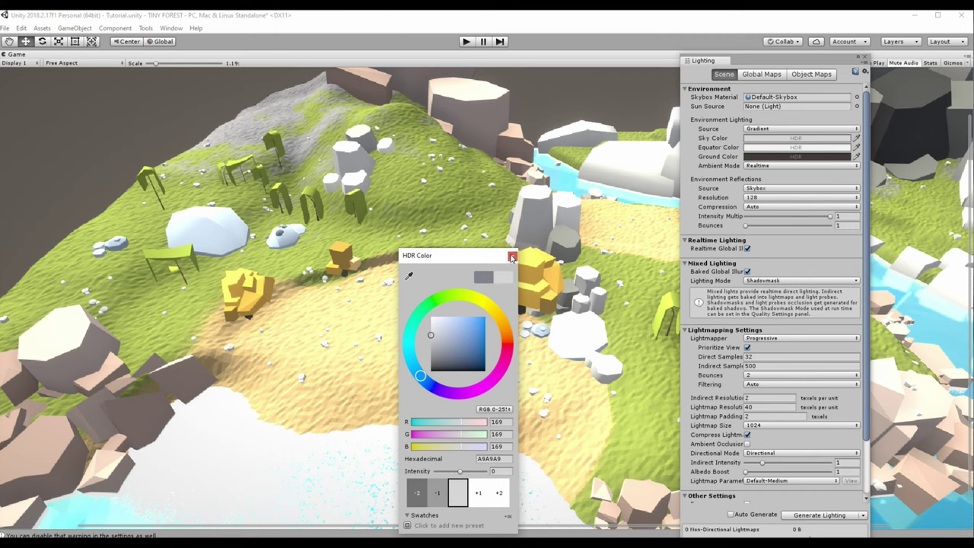
left_click(511, 256)
left_click(795, 147)
left_click(462, 329)
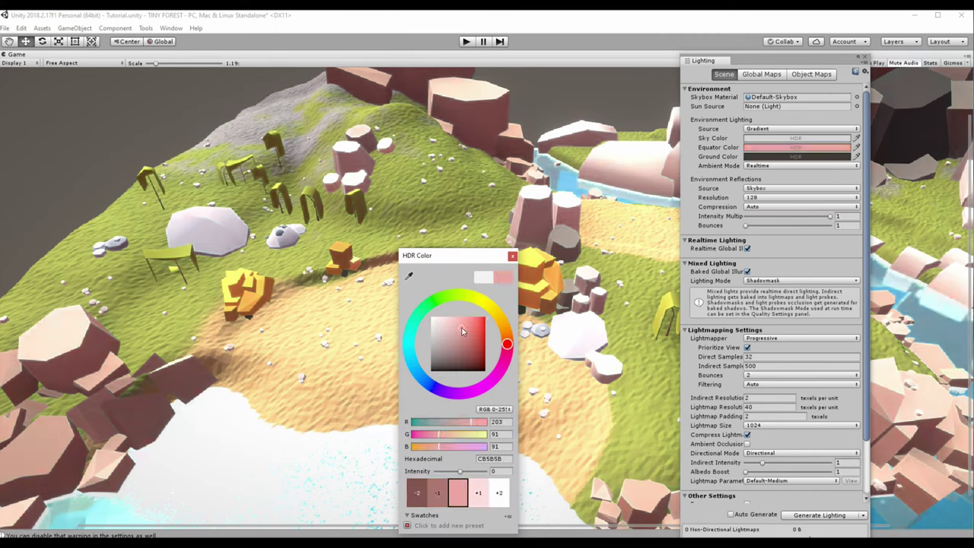
left_click_drag(462, 330, 430, 351)
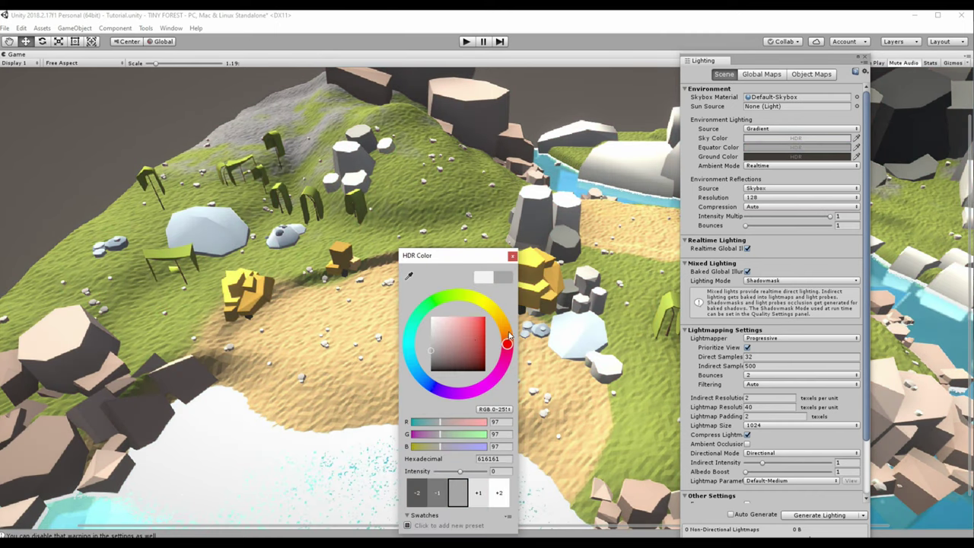
left_click_drag(509, 335, 403, 332)
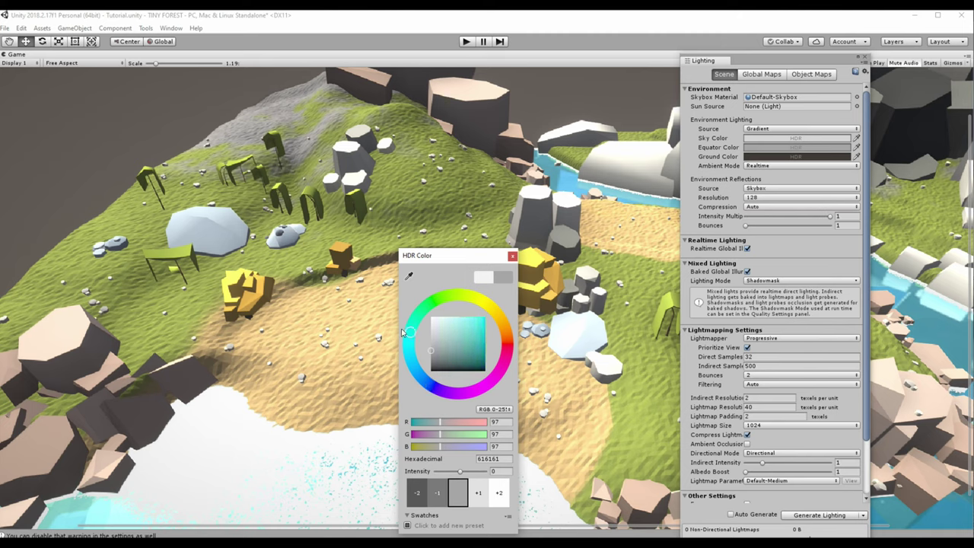
left_click(453, 342)
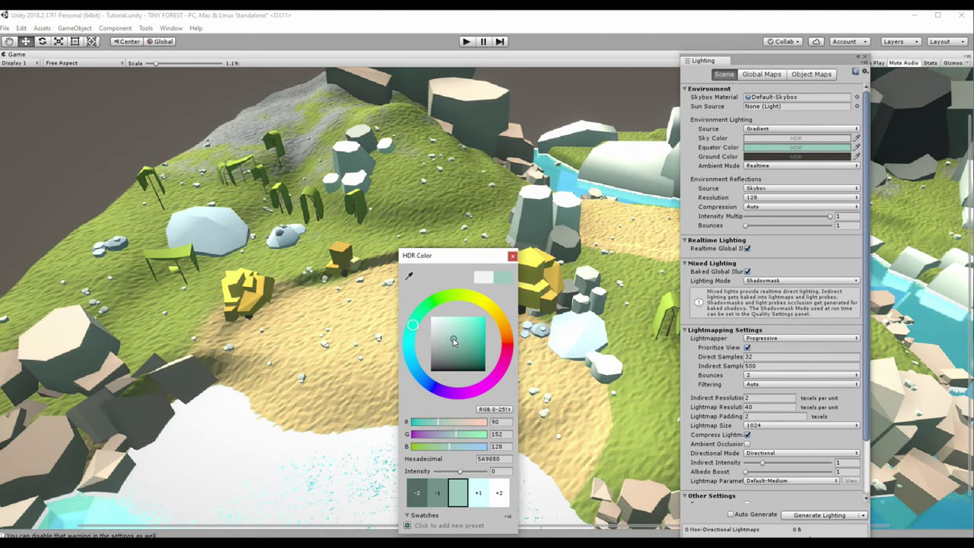
left_click_drag(453, 341, 441, 343)
Step: Switch the fog to Linear mode and enter its start distance
left_click(512, 256)
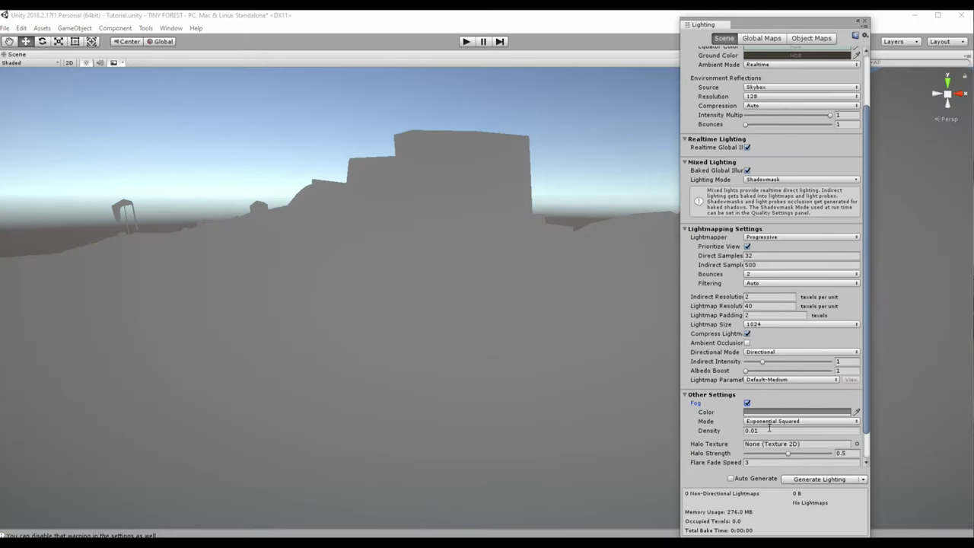
left_click(773, 422)
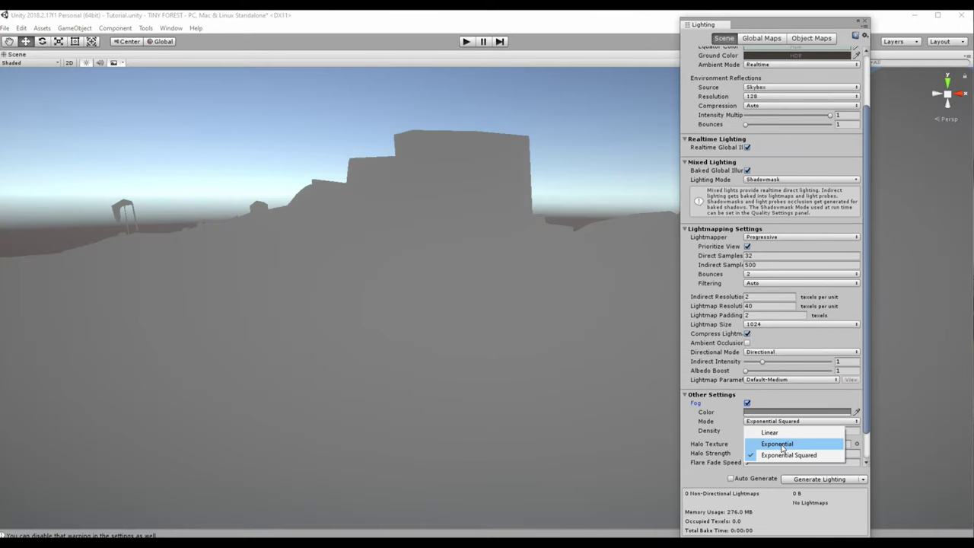
left_click(771, 432)
left_click(771, 431)
type("1")
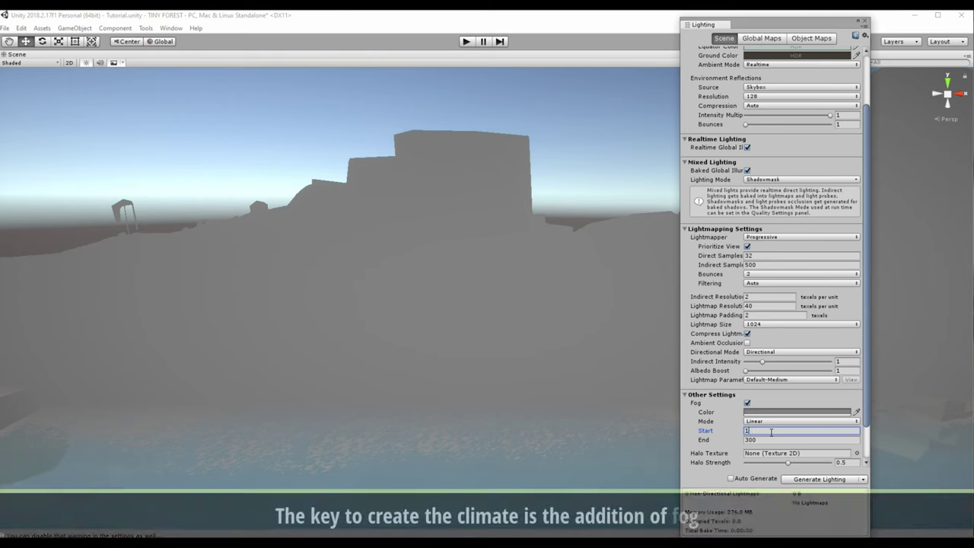
type("000")
Step: Set the fog to Start 100 and End 1000
key("Tab")
type("1")
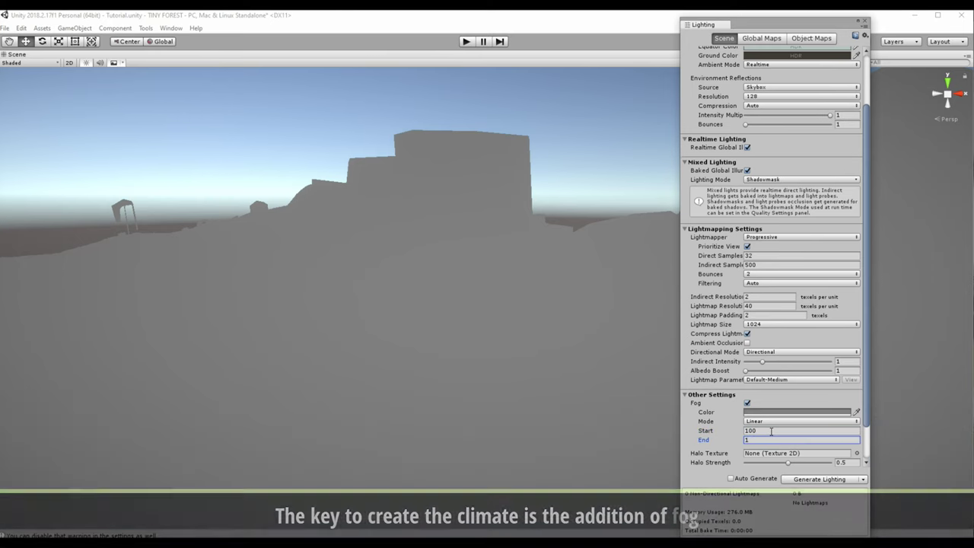
key("BackSpace")
type("5000")
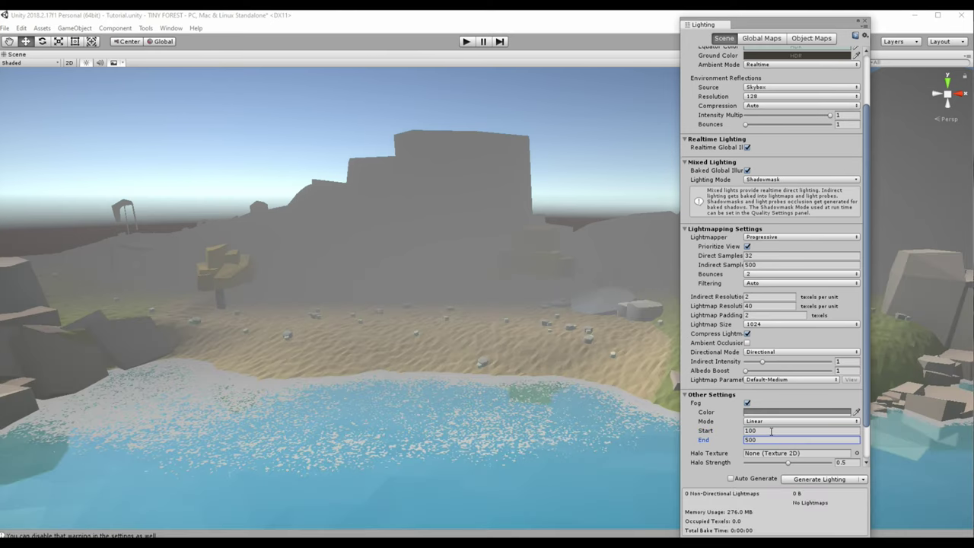
key("Return")
type("3")
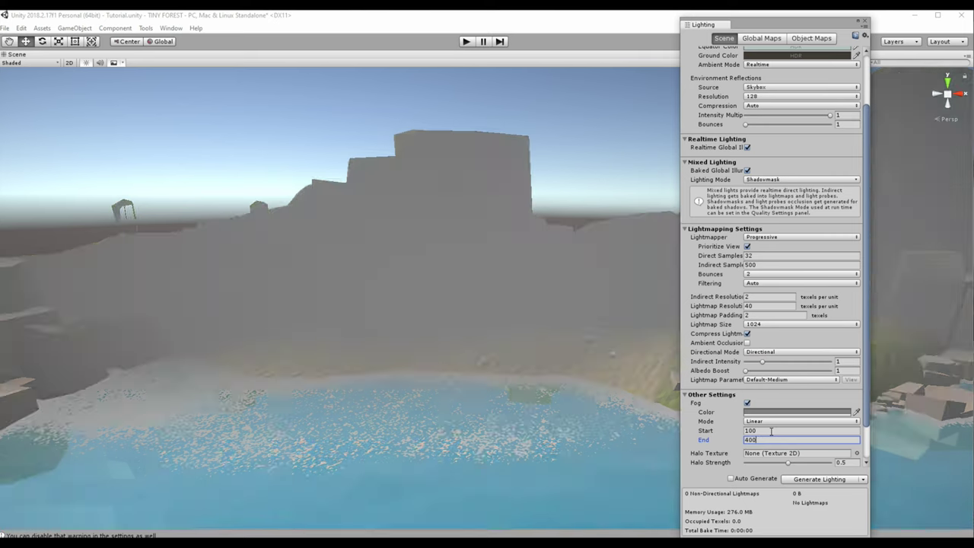
type("500")
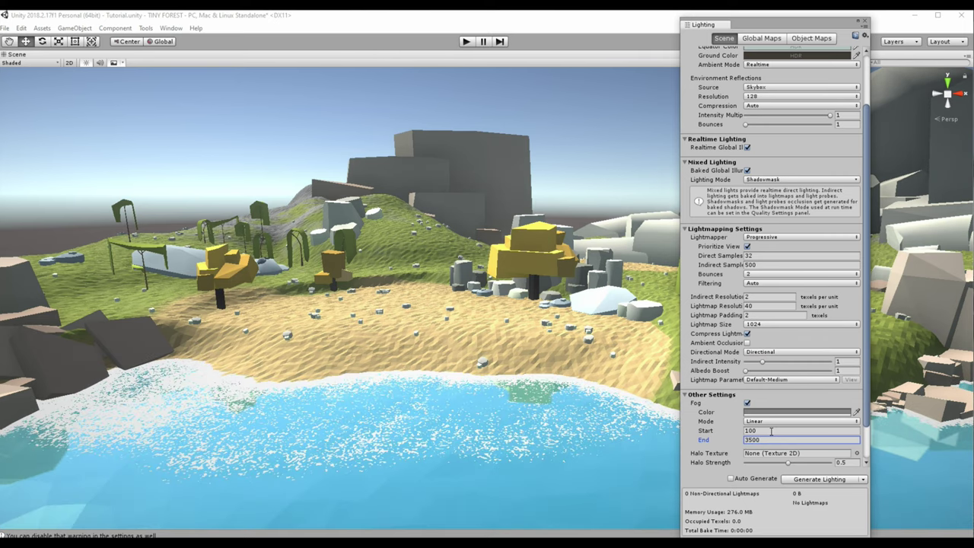
key("BackSpace")
key("BackSpace")
key("BackSpace")
type("2000")
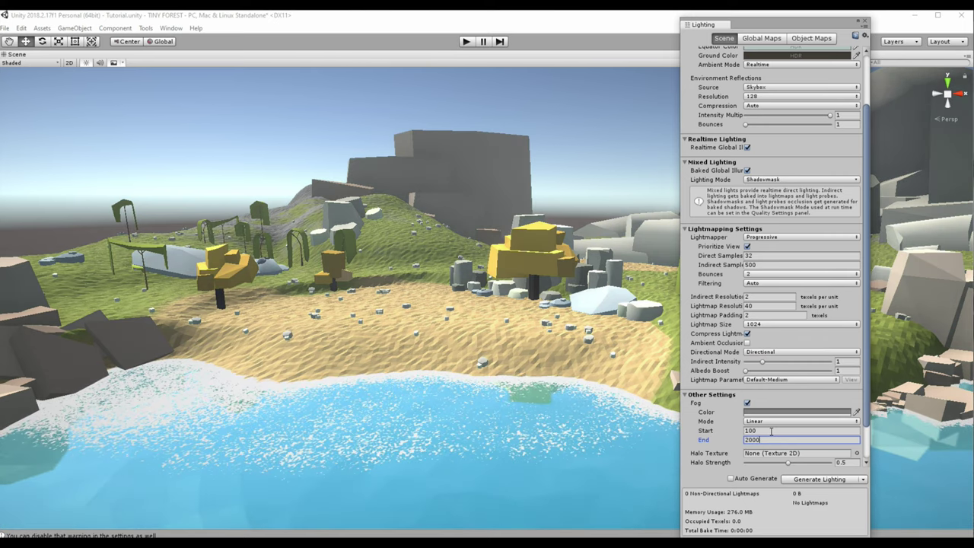
key("BackSpace")
key("BackSpace")
key("BackSpace")
Step: Sample the sky to set the fog colour to pale blue B9CCE3, then close the Lighting window
type("1000")
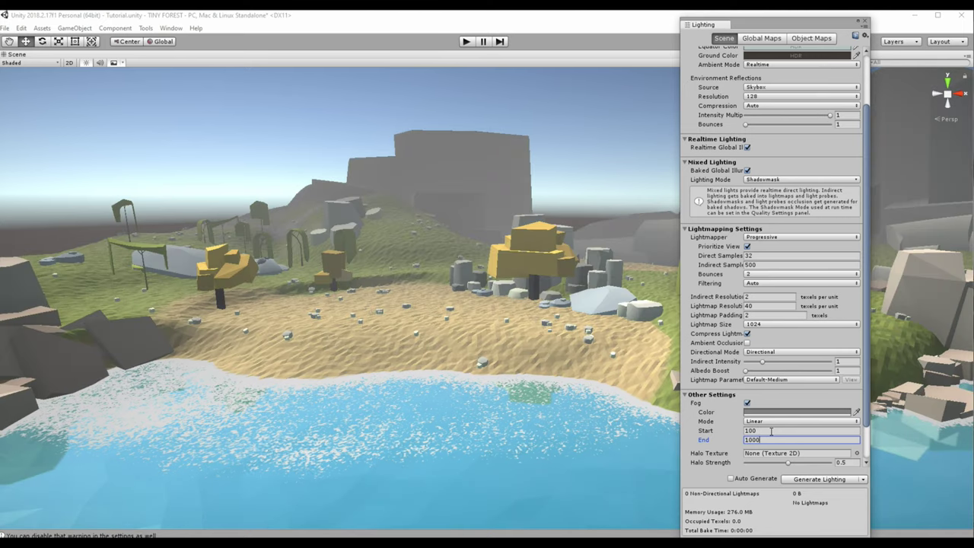
left_click(792, 413)
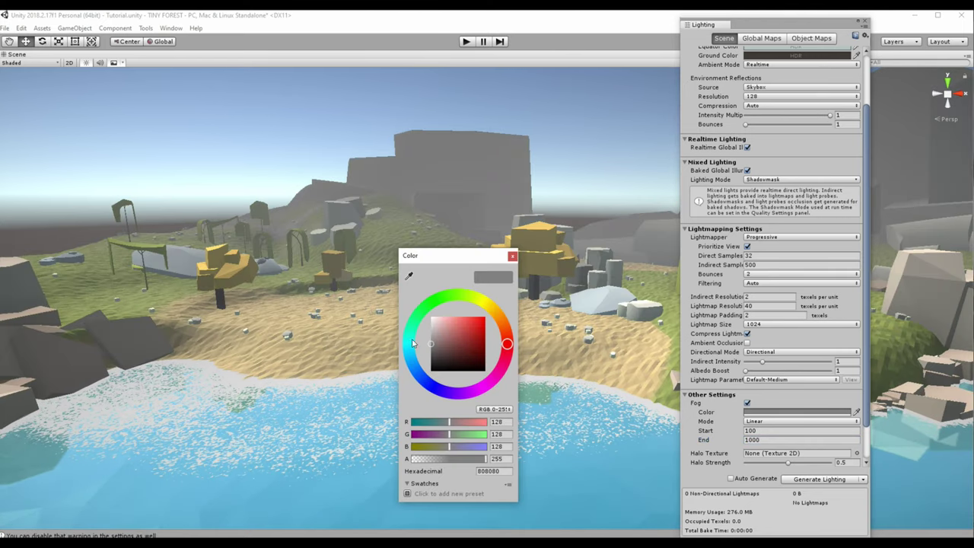
left_click(412, 344)
left_click_drag(431, 319, 437, 327)
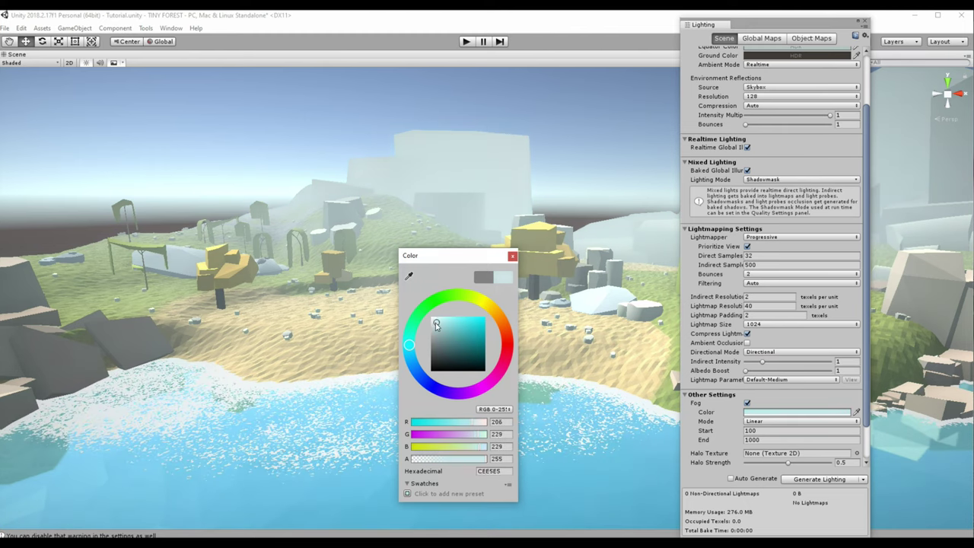
left_click(408, 276)
left_click(536, 117)
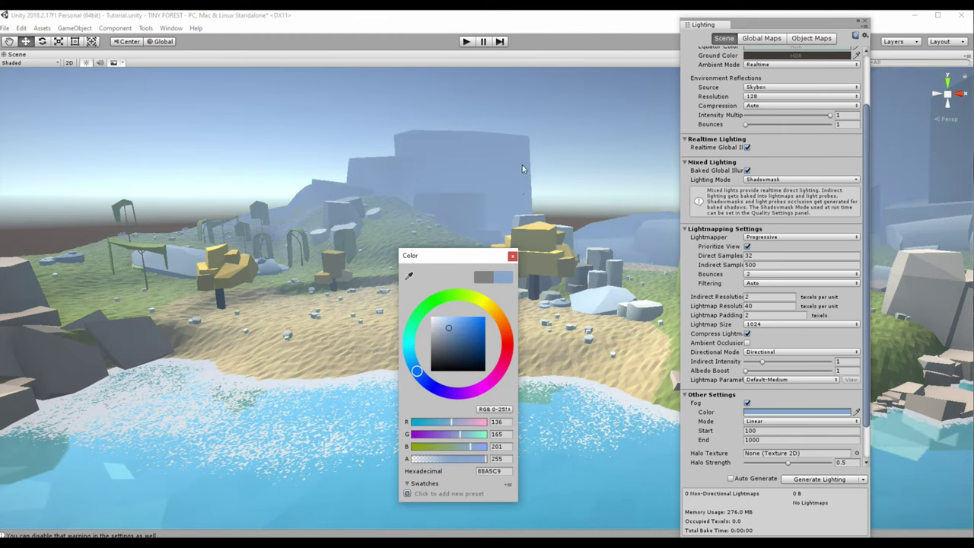
left_click_drag(449, 327, 440, 322)
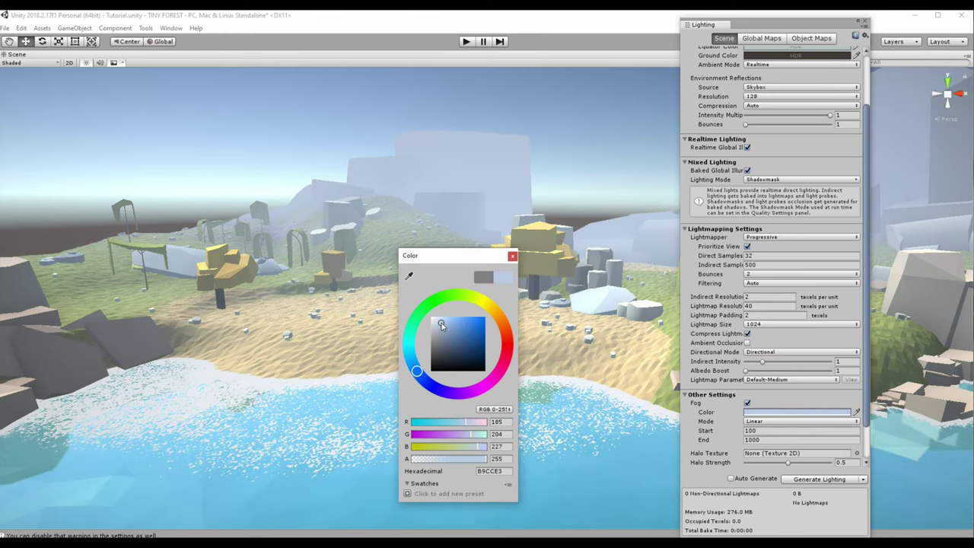
left_click(512, 255)
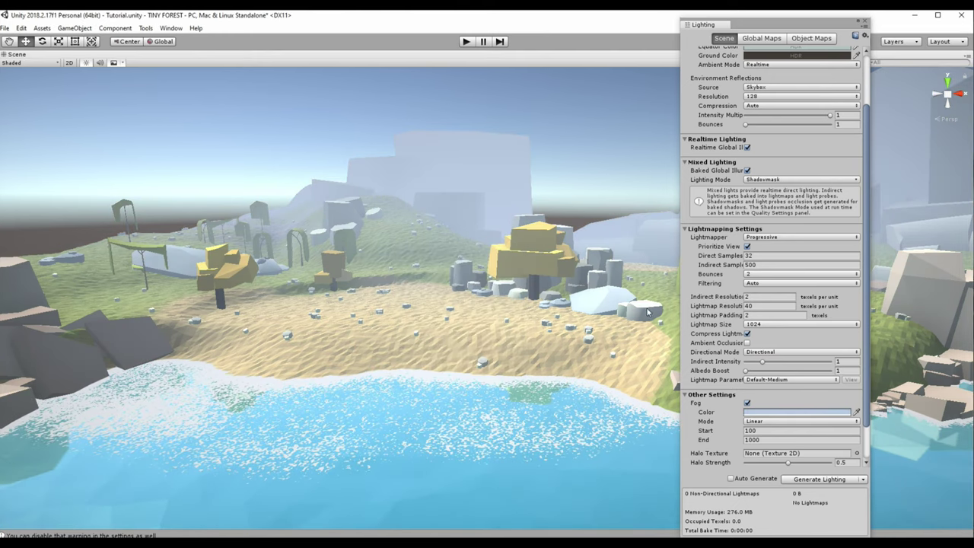
left_click(701, 26)
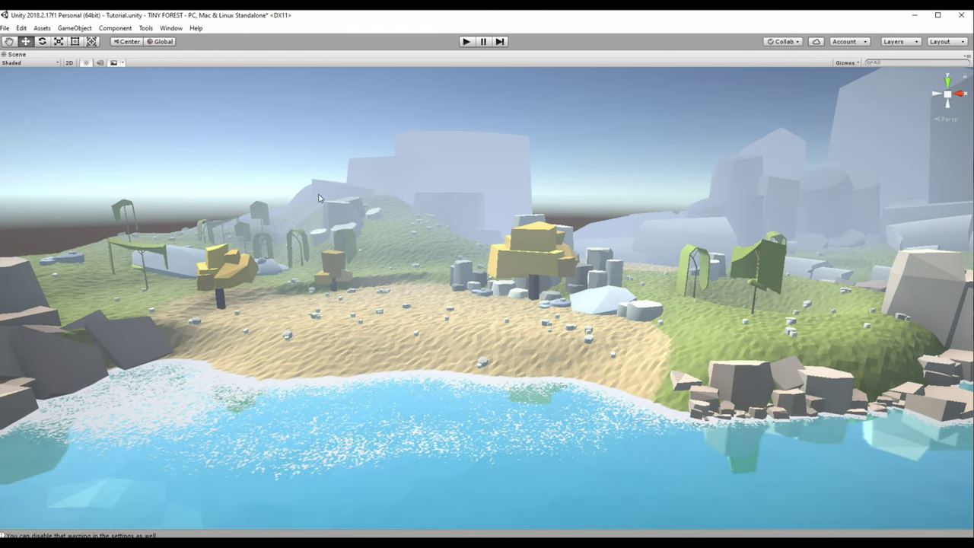
Step: Set the Ultra quality level's shadow distance to 1000 and close the quality settings window
left_click(913, 321)
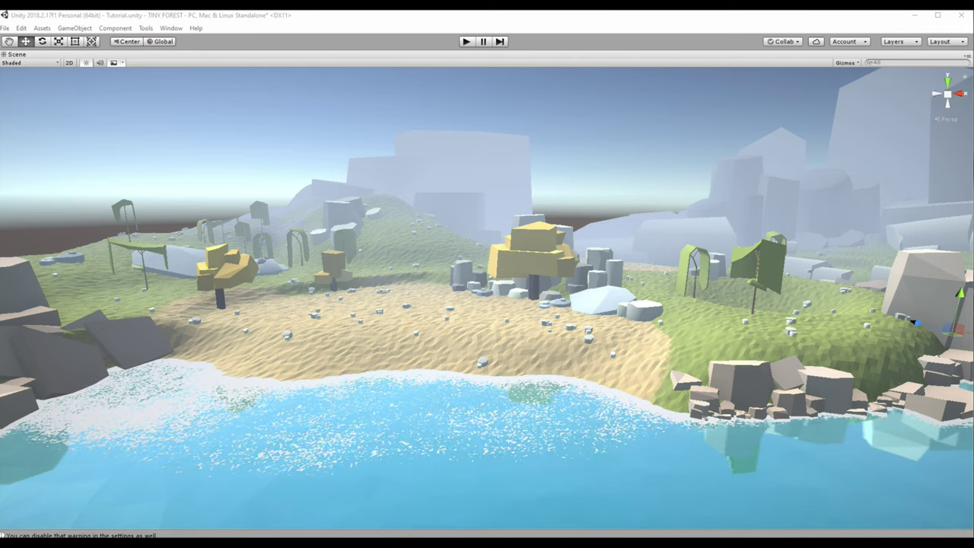
left_click(913, 322)
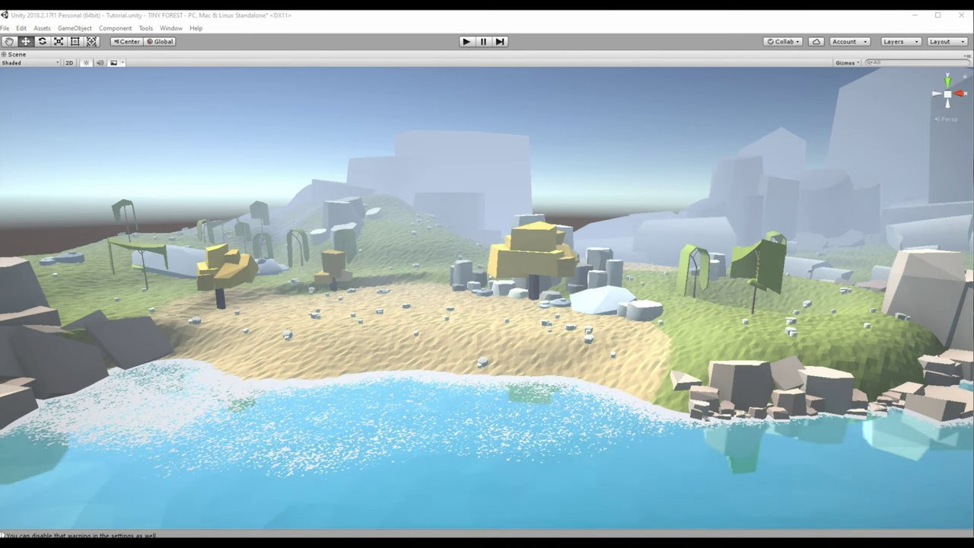
mouse_move(487, 304)
left_mouse_down("alt")
mouse_move(517, 296)
mouse_move(456, 281)
left_mouse_up("alt")
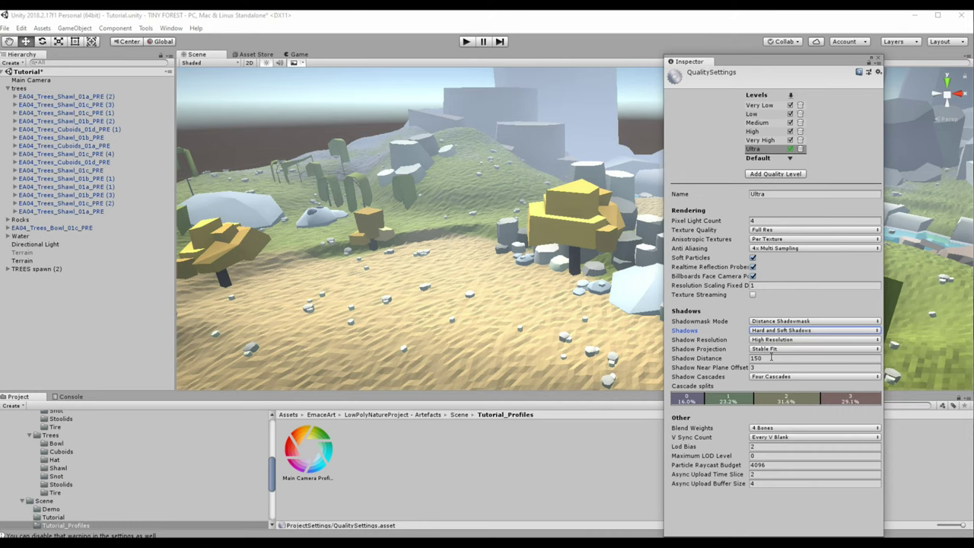
left_click_drag(727, 357, 630, 310)
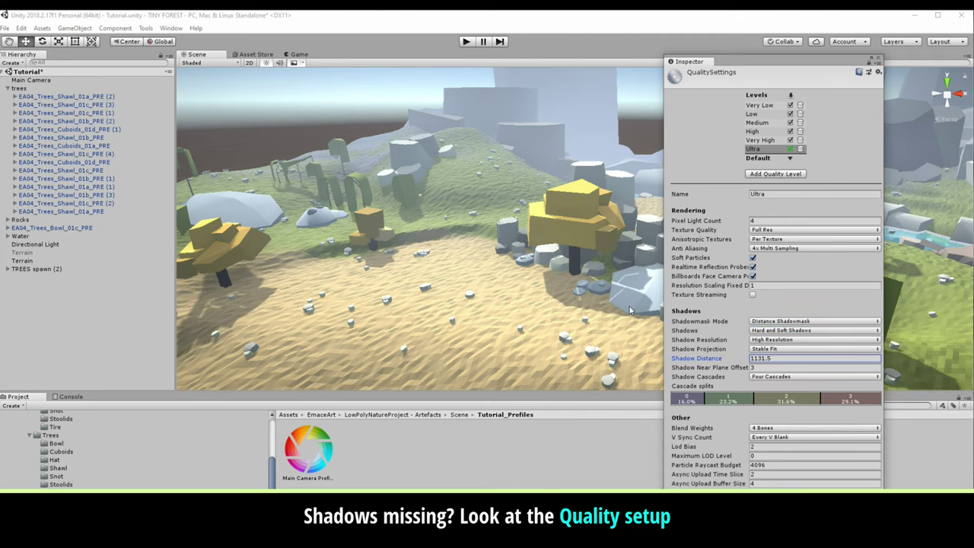
left_click(783, 358)
type("1")
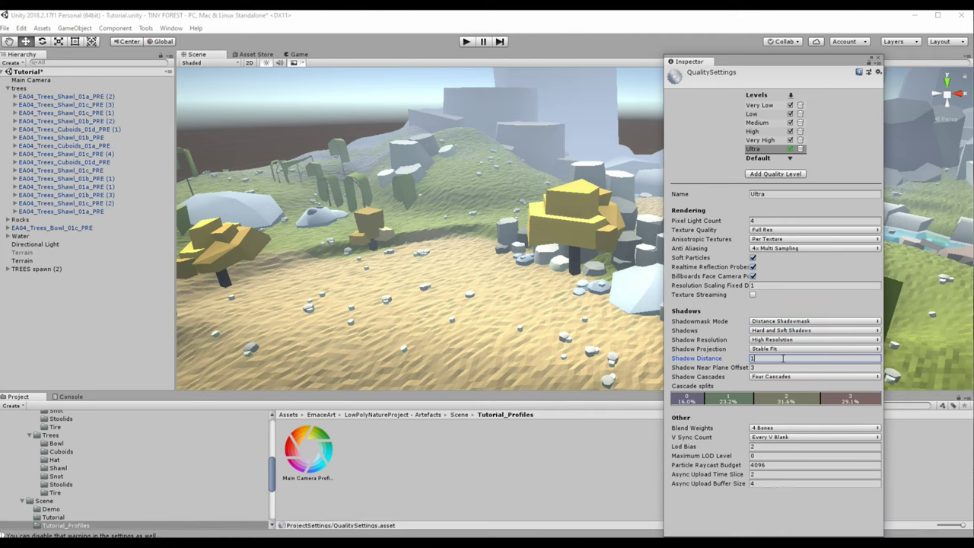
type("0")
type("2")
type("1")
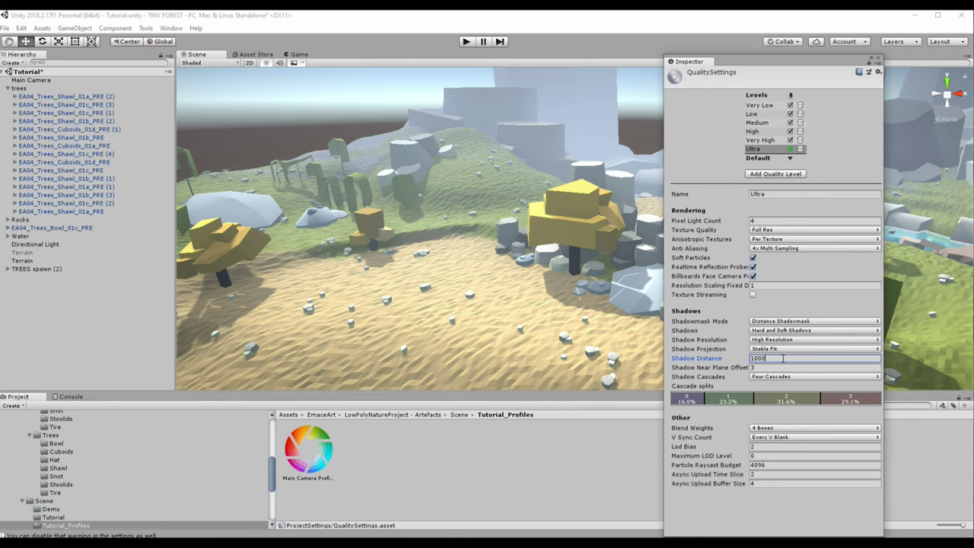
type("500")
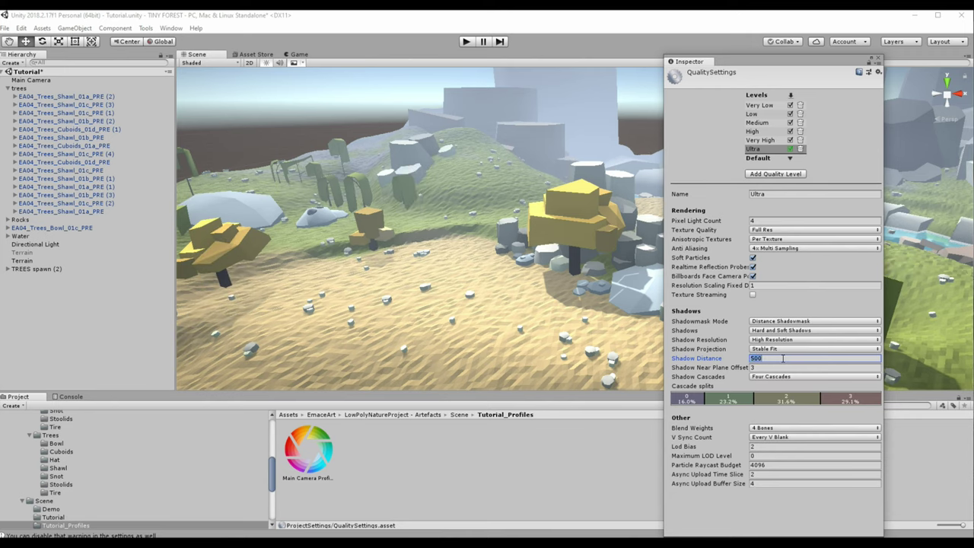
type("1000")
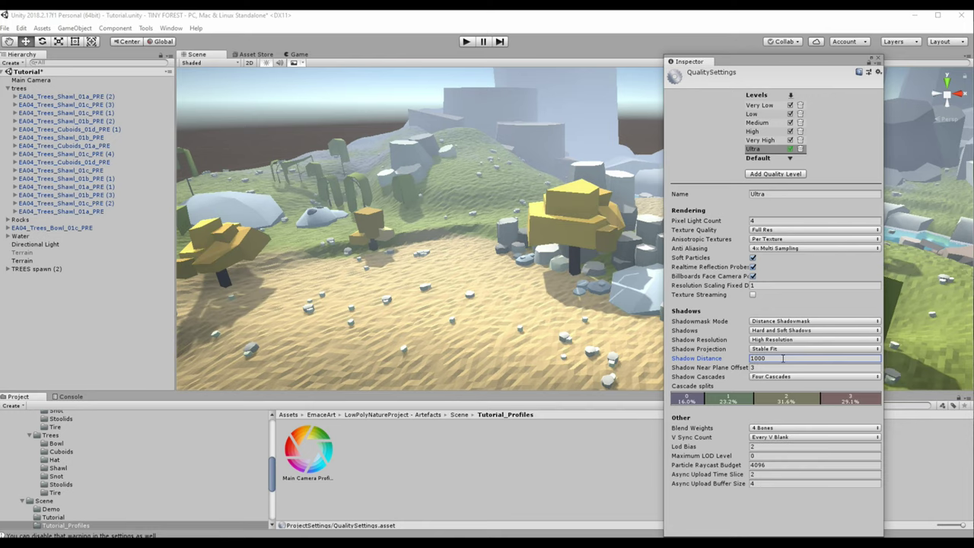
left_click(878, 60)
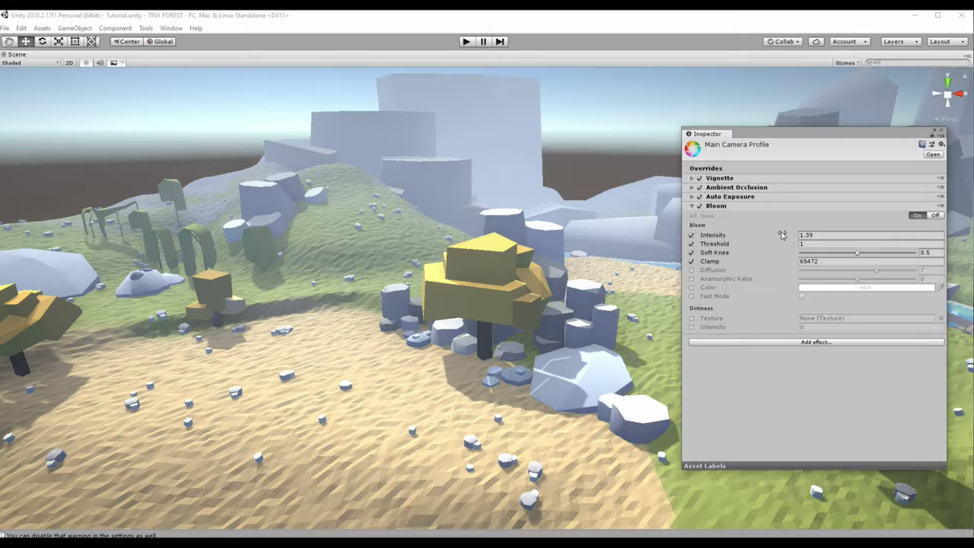
Step: Scrub Bloom intensity up to 24.18 and soft knee down to 0.401
mouse_move(706, 237)
left_mouse_down()
mouse_move(740, 239)
mouse_move(701, 231)
left_mouse_up()
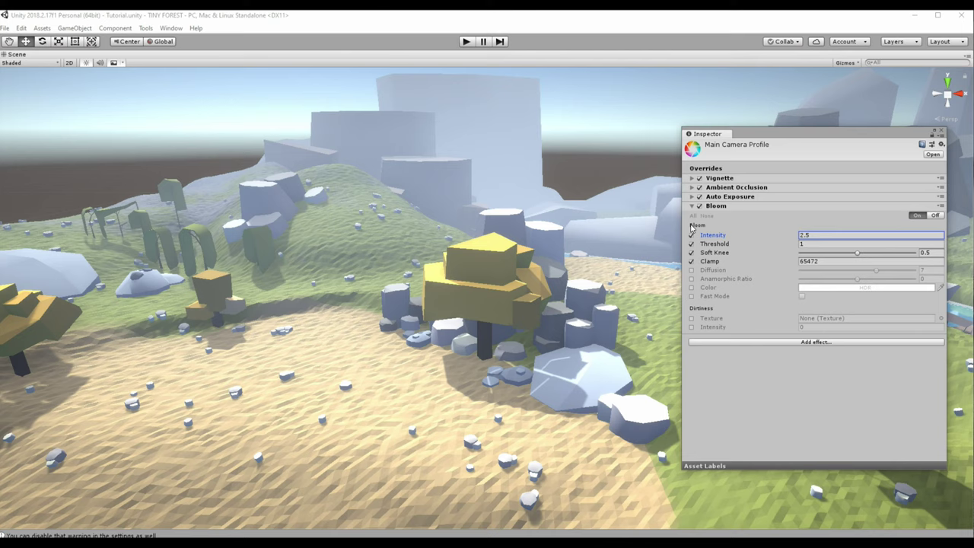
left_click_drag(692, 228, 694, 229)
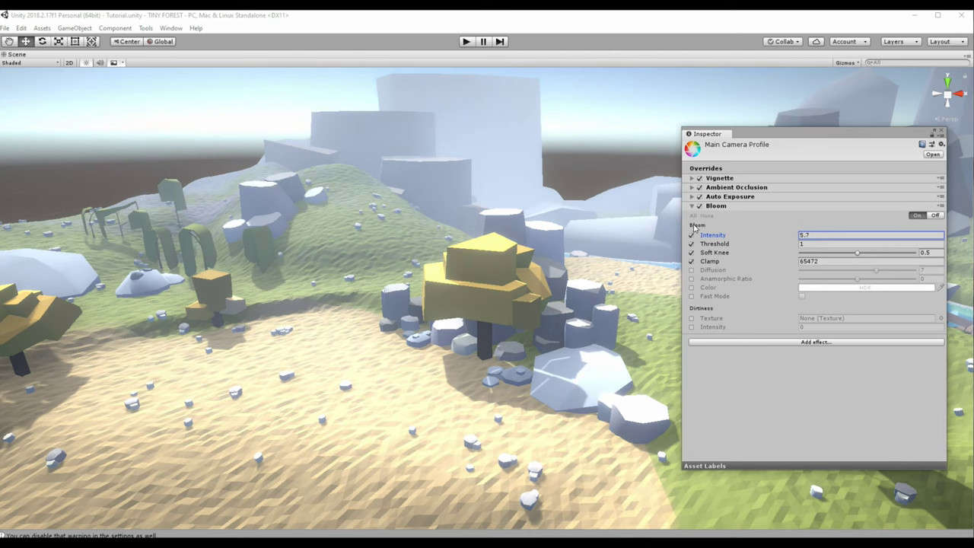
left_click_drag(752, 246, 756, 245)
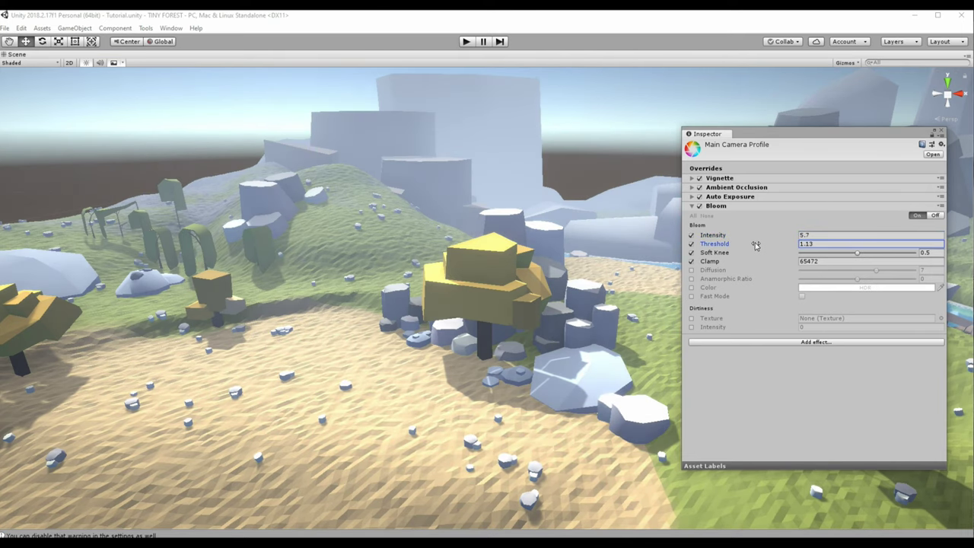
left_click_drag(858, 253, 845, 254)
mouse_move(788, 240)
left_mouse_down()
mouse_move(779, 238)
mouse_move(967, 239)
left_mouse_up()
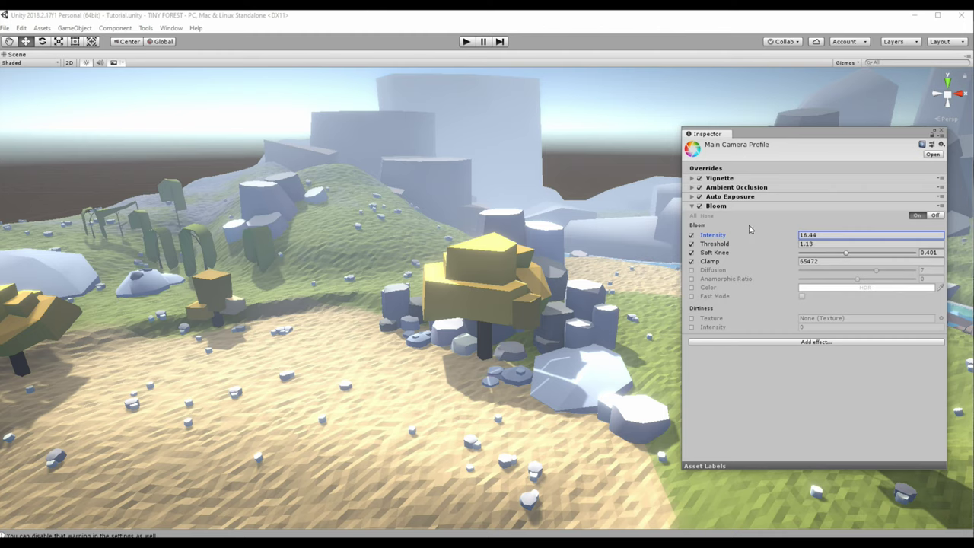
mouse_move(751, 231)
left_mouse_down()
mouse_move(821, 237)
mouse_move(785, 246)
left_mouse_up()
Step: Type a Bloom threshold of 1.14
double_click(824, 240)
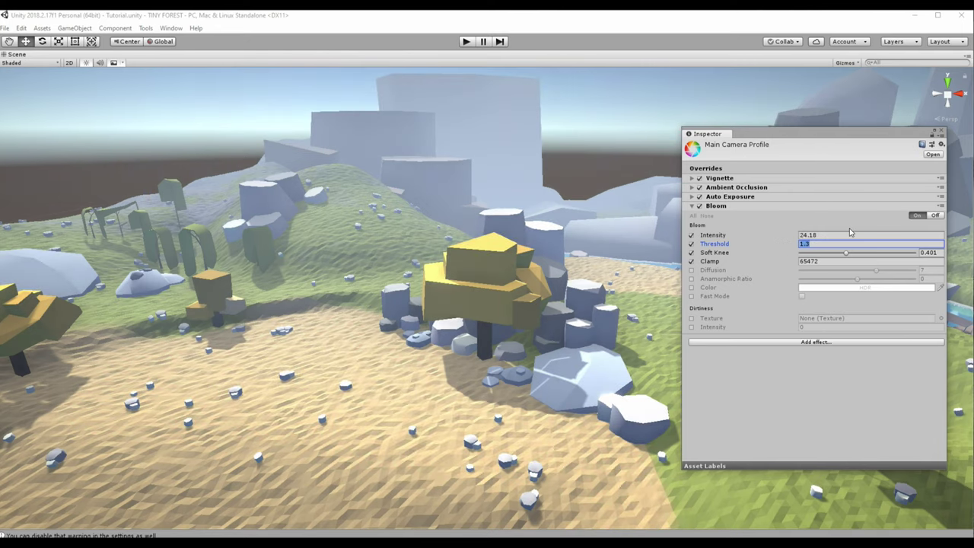
type("1")
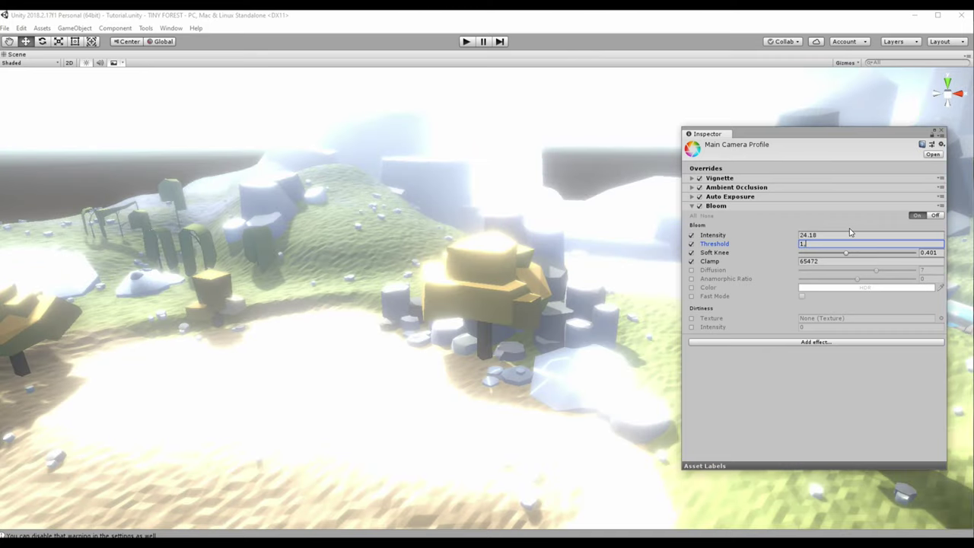
type(".1")
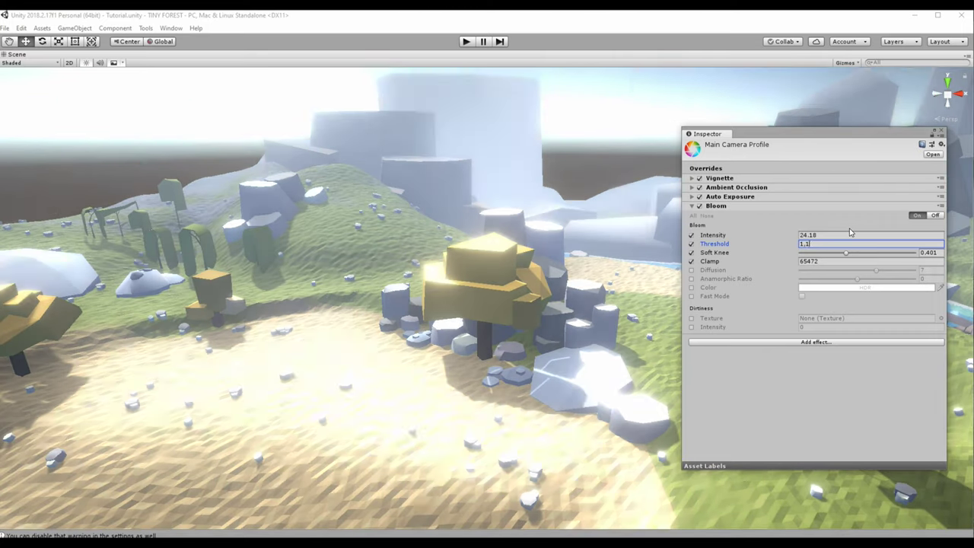
type("5")
key("BackSpace")
key("BackSpace")
key("BackSpace")
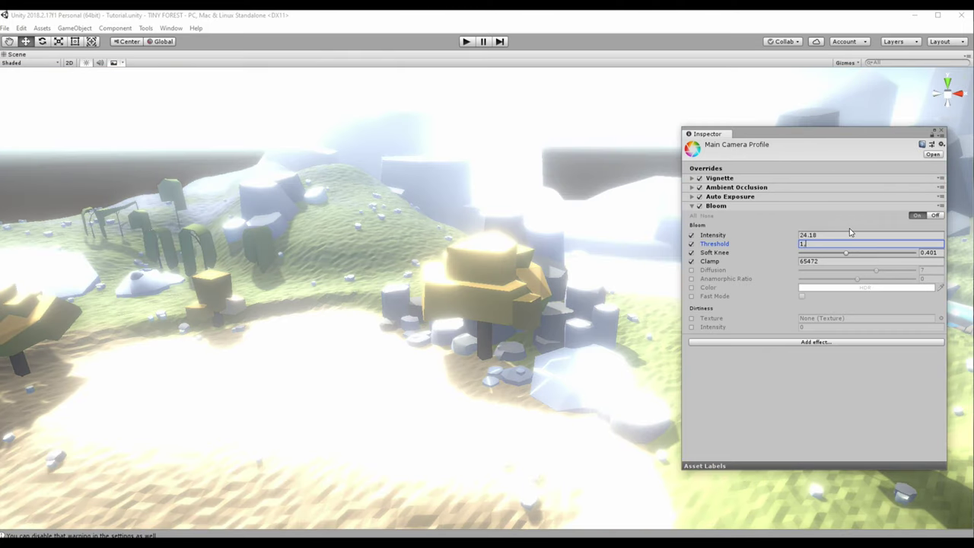
type(".15")
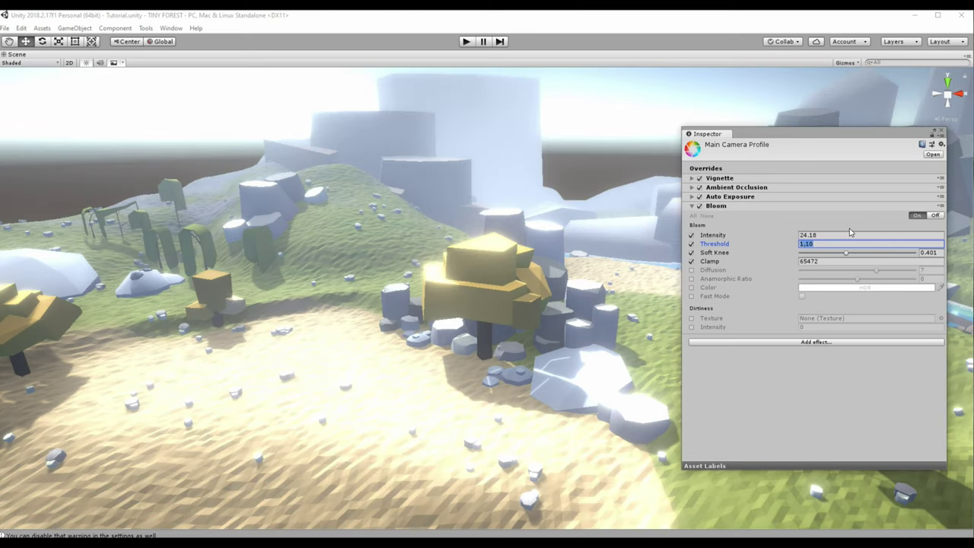
key("BackSpace")
key("BackSpace")
key("BackSpace")
type(".1")
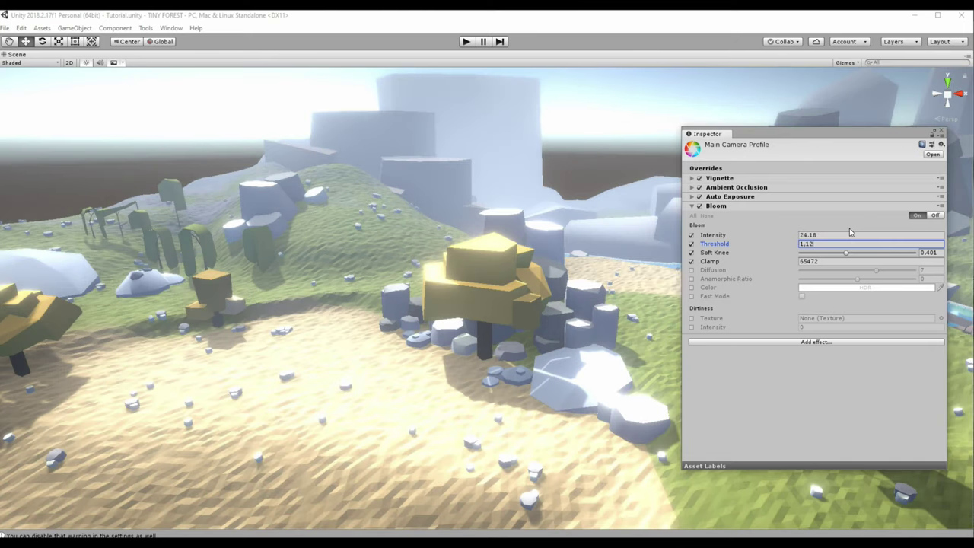
key("BackSpace")
key("BackSpace")
type(".1")
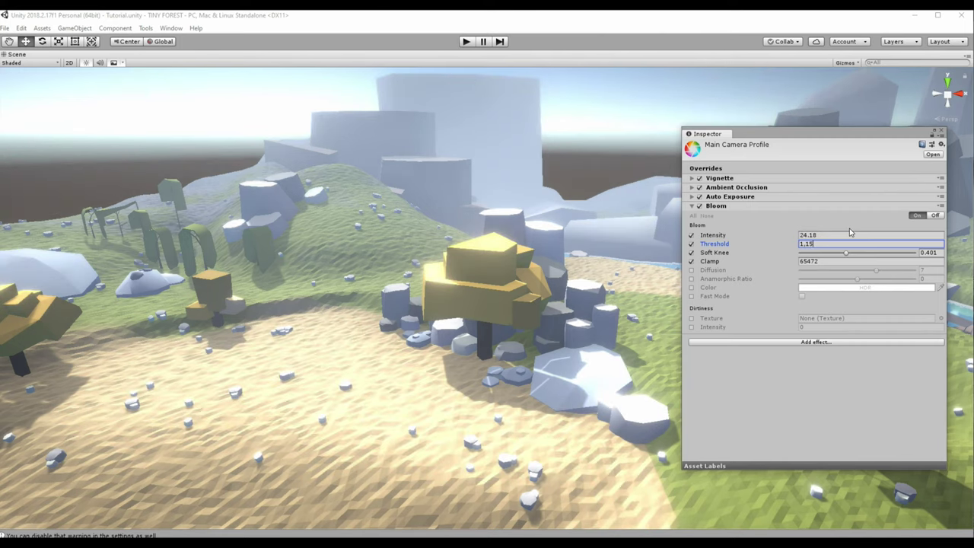
key("BackSpace")
key("BackSpace")
type("14")
Step: Swap Bloom for Auto Exposure and drag Minimum to 0.1 EV, leaving Maximum at 6.65 EV
left_click(747, 205)
left_click(745, 197)
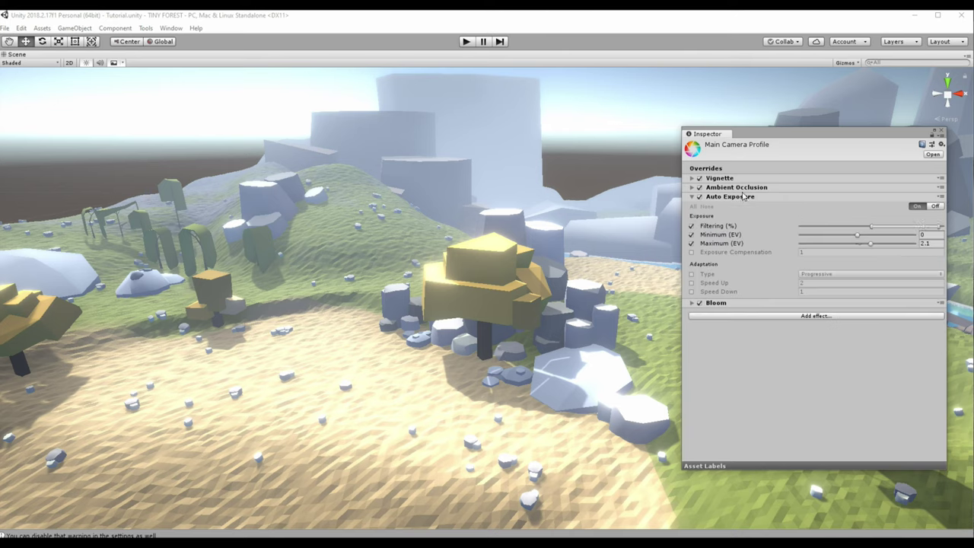
mouse_move(862, 235)
left_mouse_down()
mouse_move(858, 242)
mouse_move(881, 245)
mouse_move(907, 227)
left_mouse_up()
type("0")
left_click(848, 236)
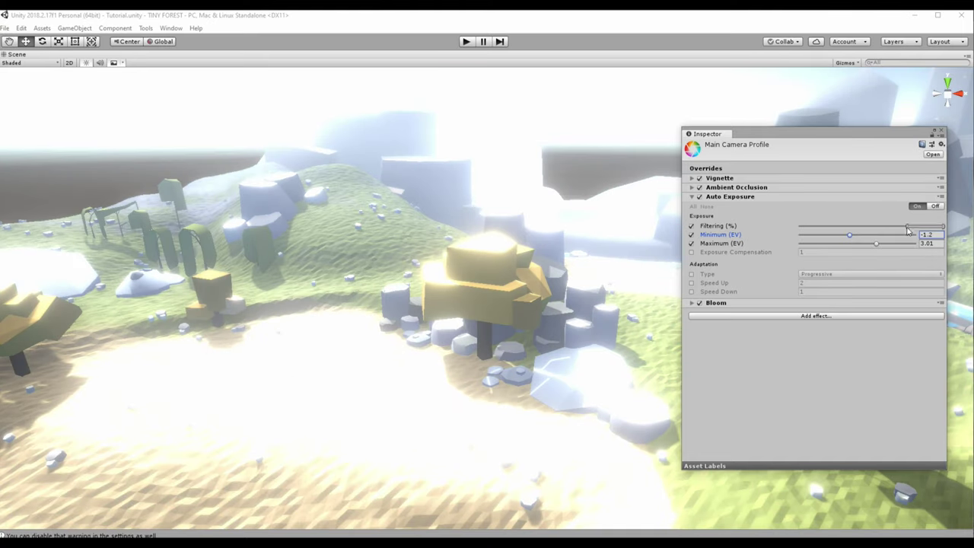
left_click_drag(849, 236, 856, 233)
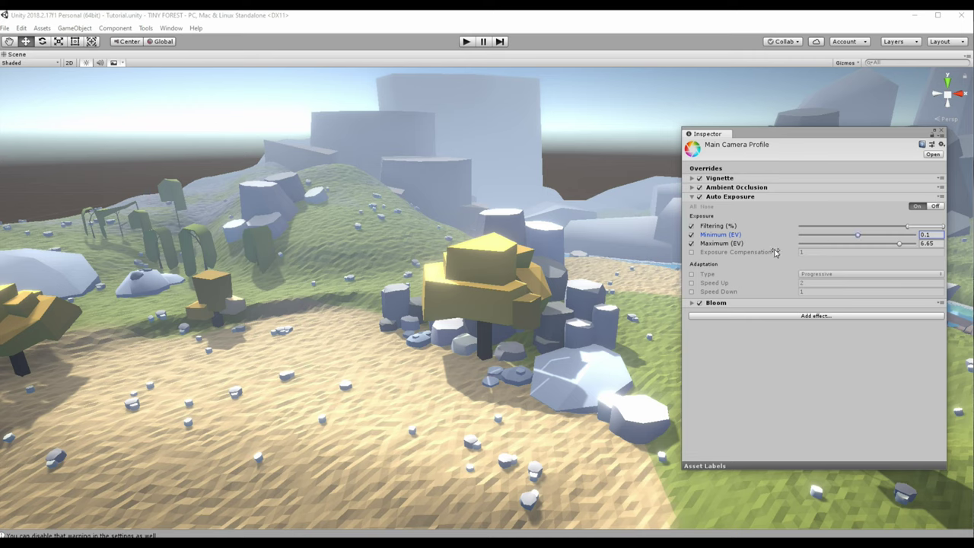
left_click(723, 186)
Step: Try Multi Scale Volumetric Obscurance for ambient occlusion with intensity lowered to 0.3
left_click(837, 207)
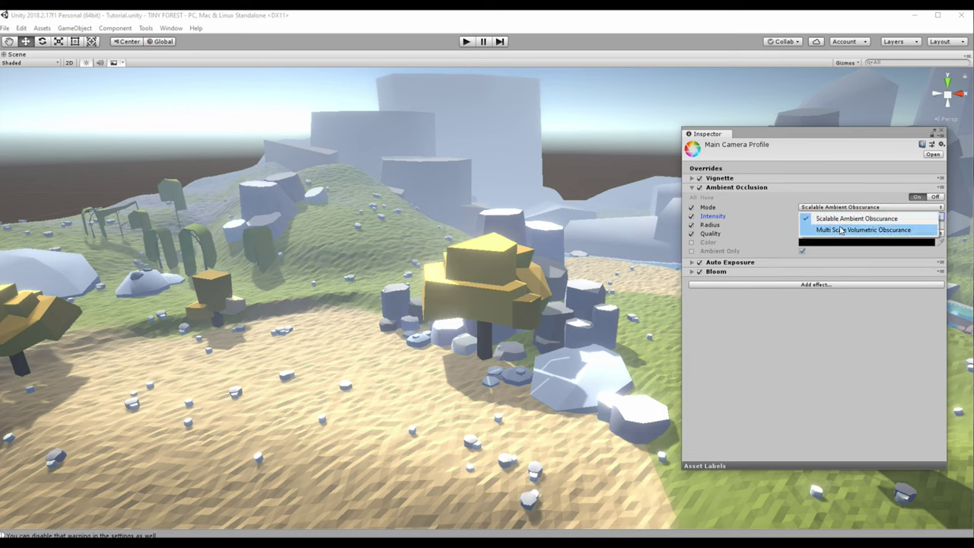
left_click(841, 230)
mouse_move(846, 218)
left_mouse_down()
mouse_move(821, 219)
mouse_move(898, 226)
left_mouse_up()
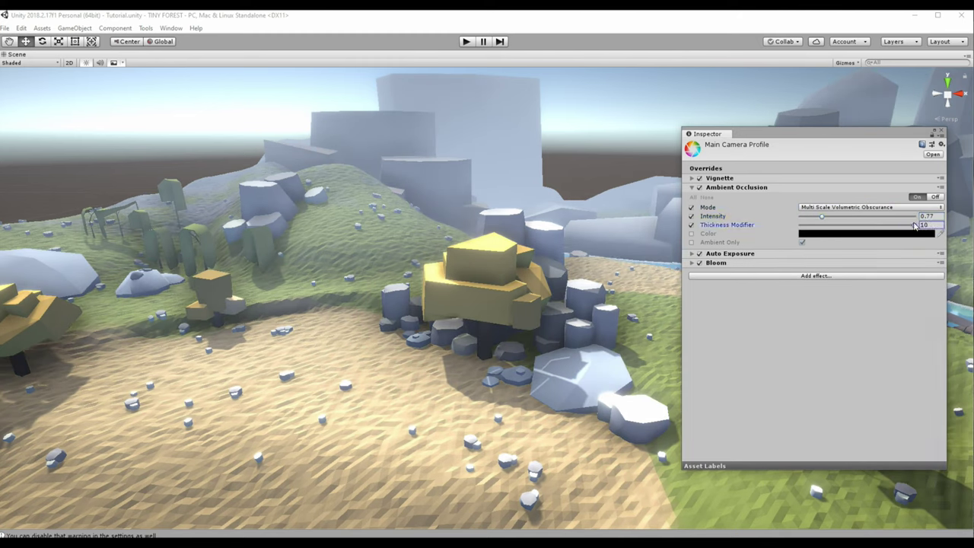
left_click_drag(821, 219, 809, 216)
Step: Return to Scalable Ambient Obscurance at Ultra quality, radius 18.8 and intensity 1.6
left_click(835, 207)
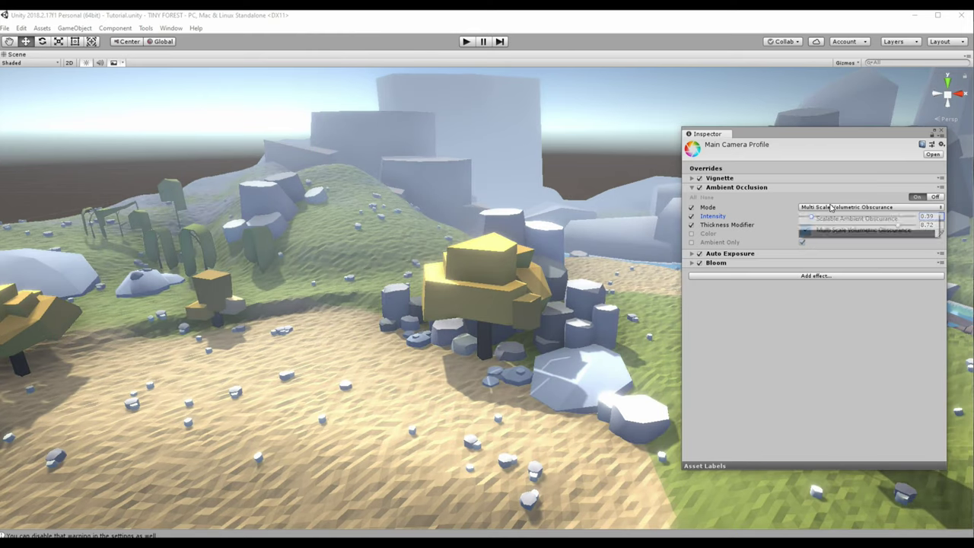
left_click(844, 219)
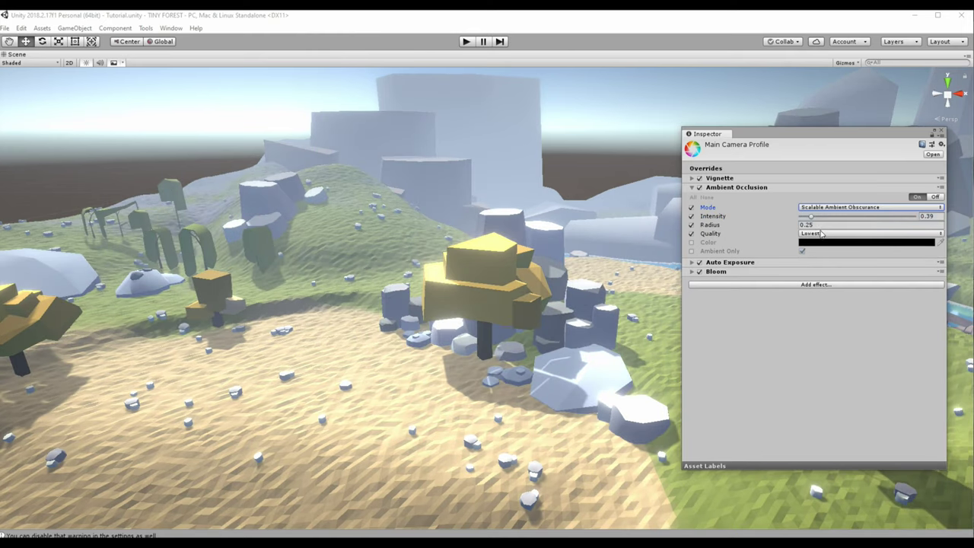
left_click_drag(783, 224, 849, 223)
left_click(833, 233)
left_click(822, 289)
left_click_drag(789, 226, 825, 220)
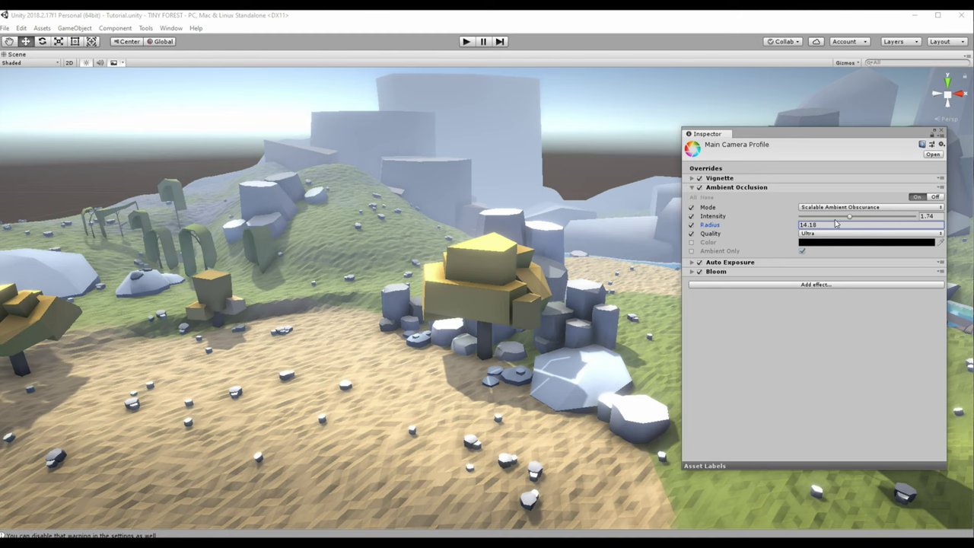
mouse_move(779, 222)
left_mouse_down()
mouse_move(749, 226)
mouse_move(798, 233)
left_mouse_up()
mouse_move(851, 218)
left_mouse_down()
mouse_move(788, 235)
mouse_move(808, 238)
left_mouse_up()
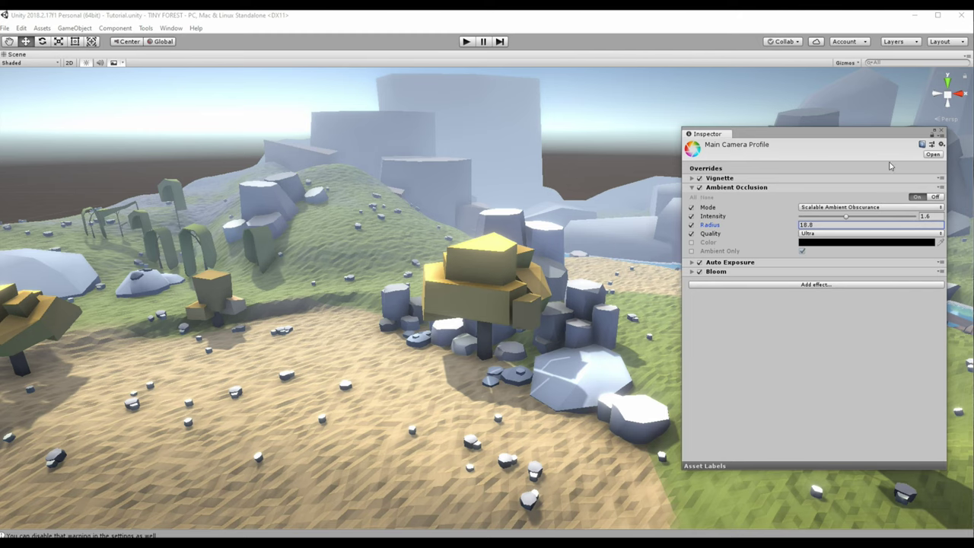
Step: Strengthen the Vignette intensity to 0.366
left_click(723, 188)
left_click(732, 178)
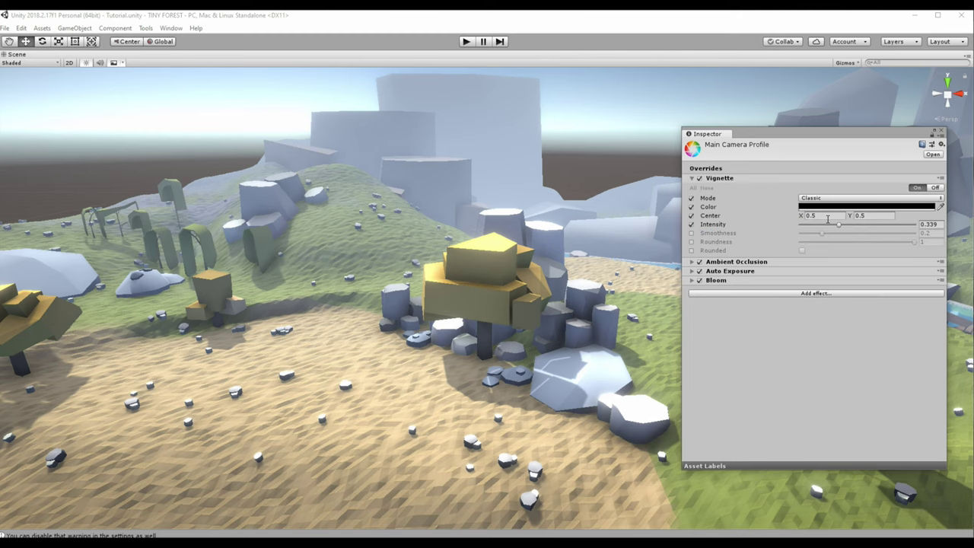
left_click_drag(838, 224, 841, 225)
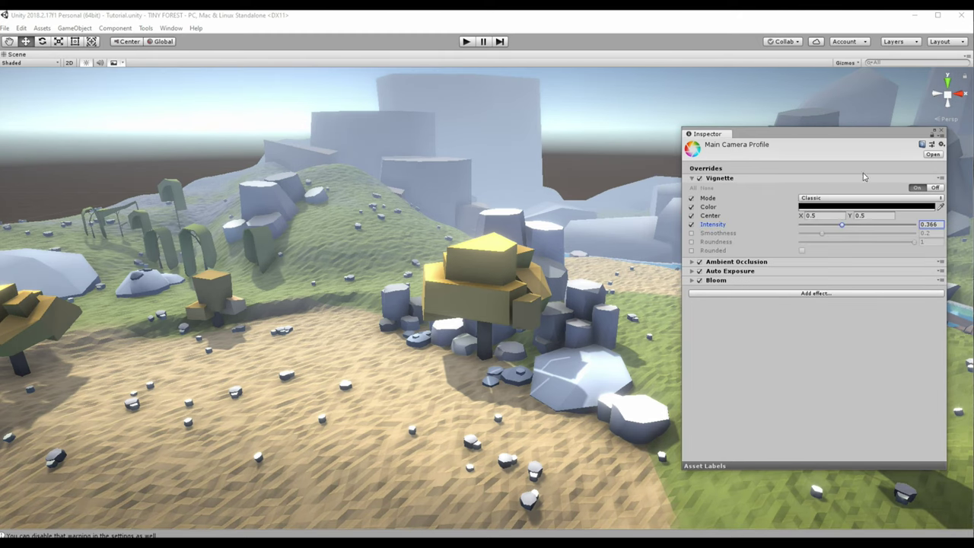
Step: Add a Unity Color Grading effect to the camera profile
left_click(818, 281)
left_click(789, 281)
left_click(810, 294)
mouse_move(828, 301)
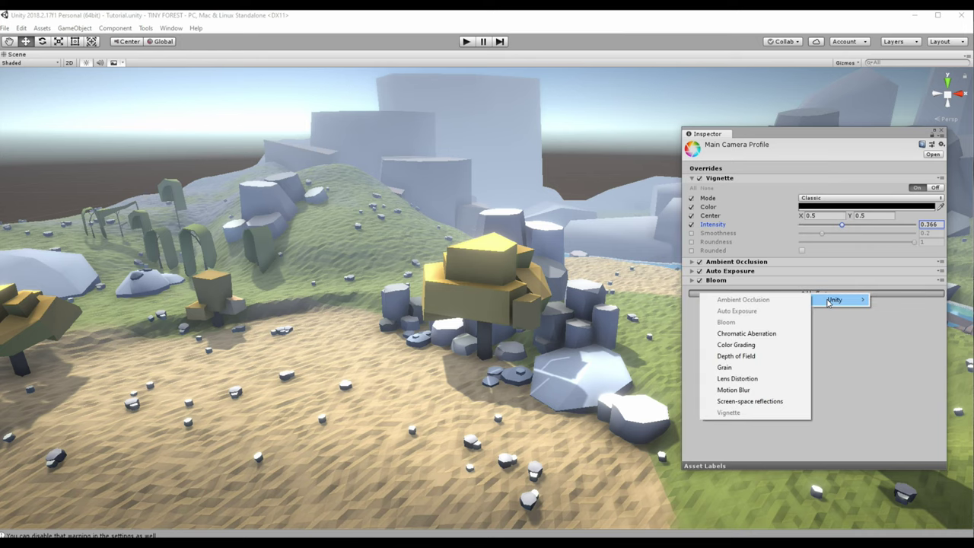
left_click(738, 345)
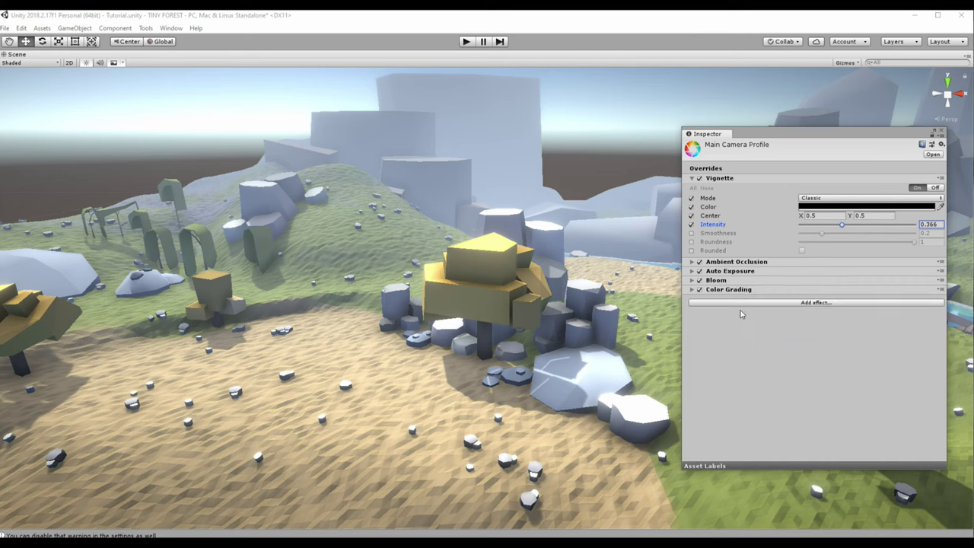
Step: Override Color Grading to High Definition Range mode with Neutral tonemapping
left_click(715, 290)
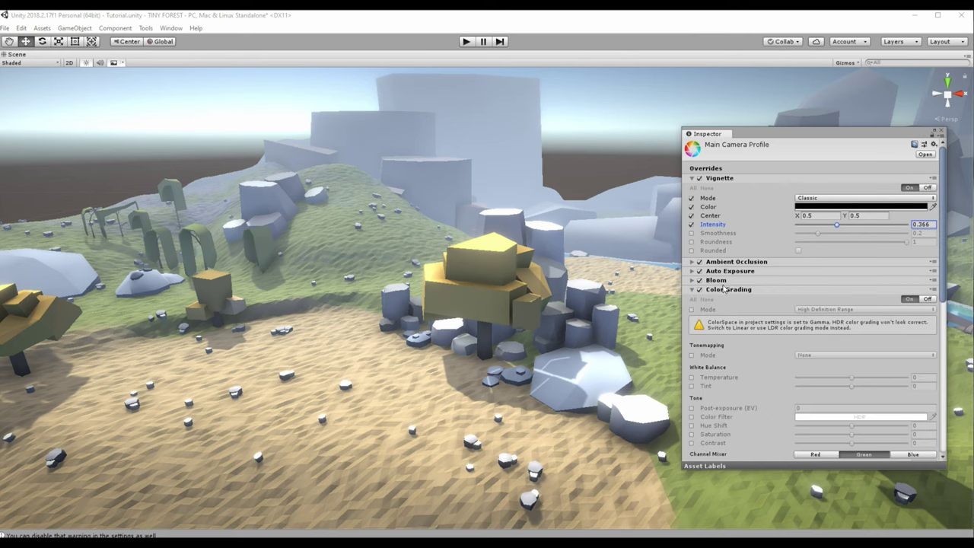
left_click(692, 309)
scroll(730, 329, "down", 3)
left_click(837, 248)
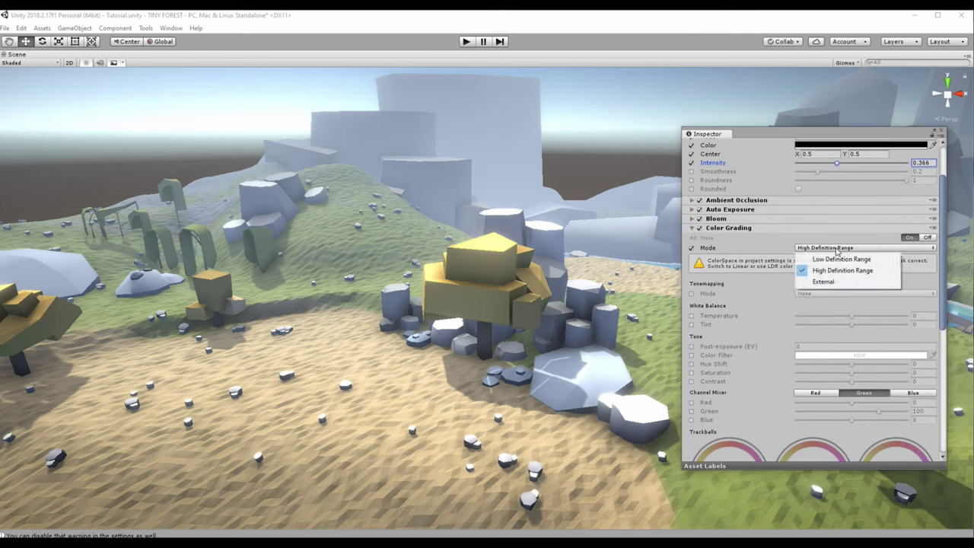
left_click(839, 269)
scroll(703, 267, "down", 2)
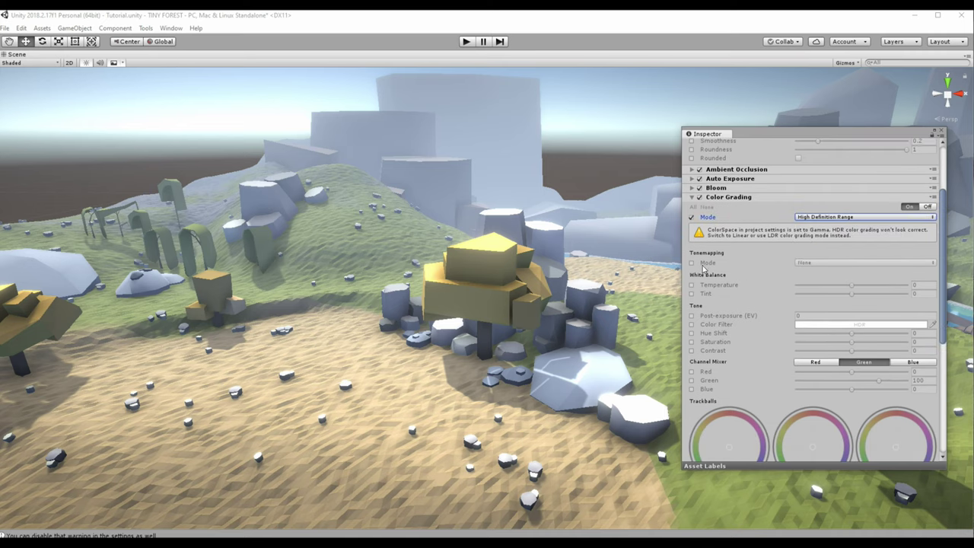
left_click(693, 263)
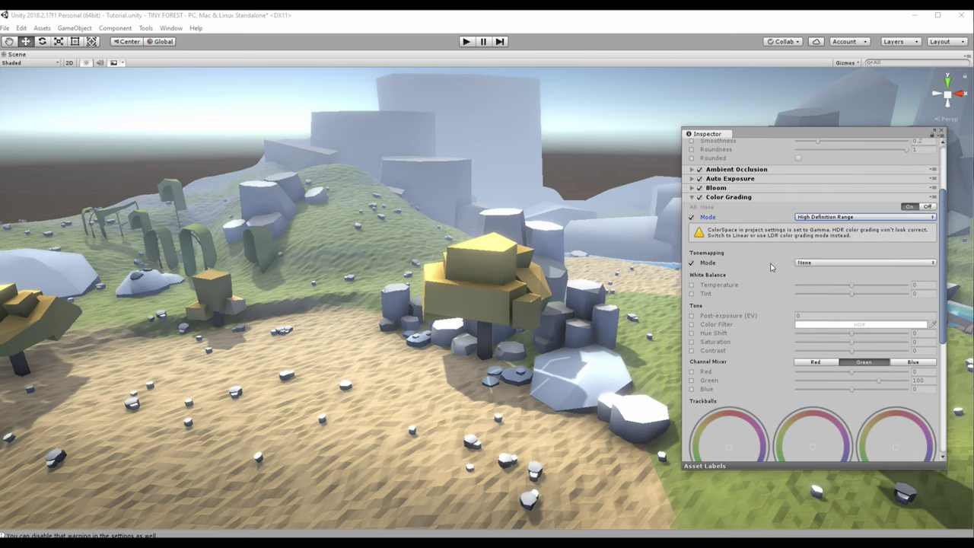
left_click(805, 262)
left_click(826, 297)
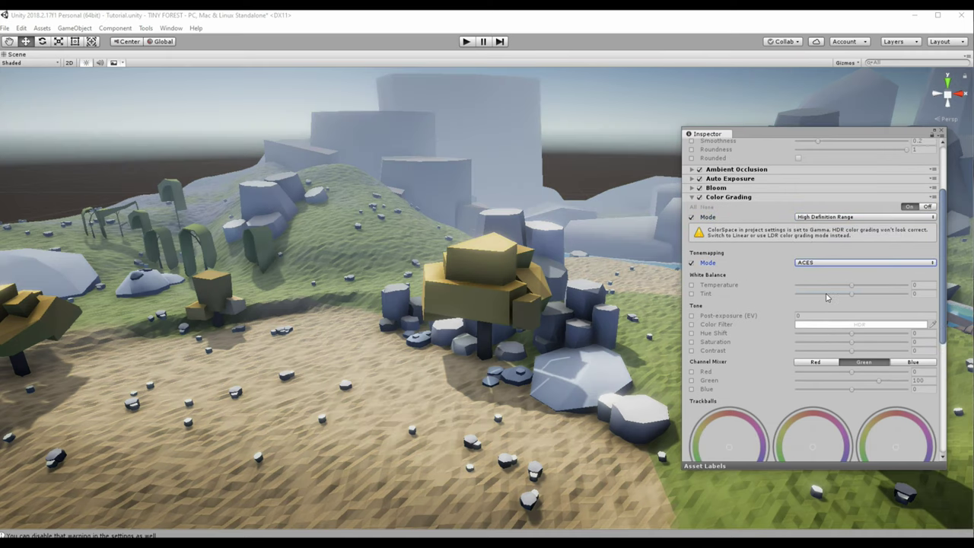
Step: Enable and set temperature 5.6, tint and post-exposure overrides
left_click(692, 285)
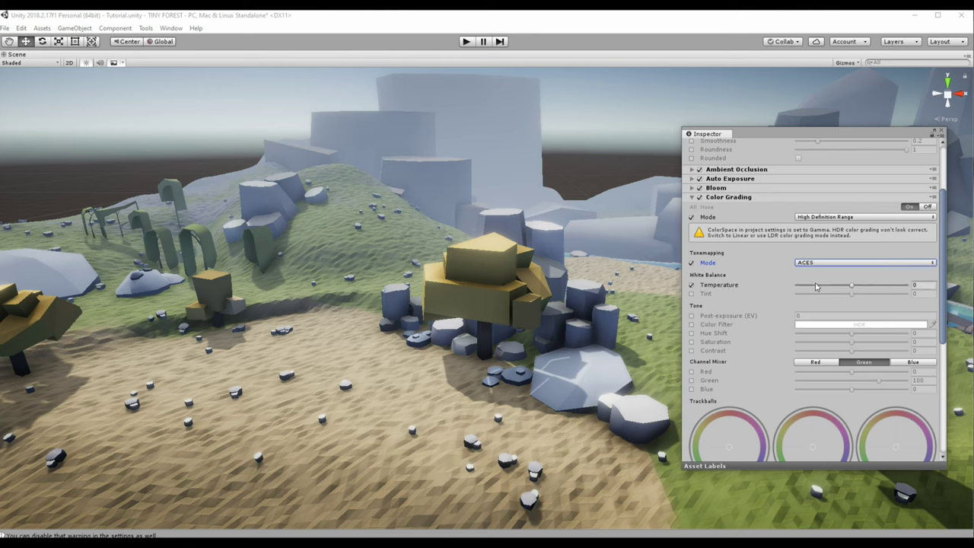
left_click_drag(851, 285, 855, 285)
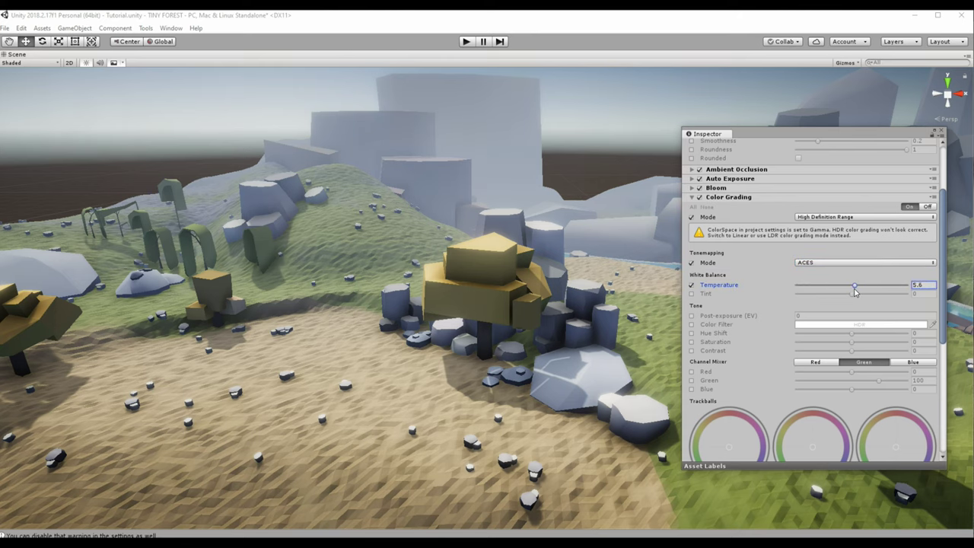
left_click(692, 293)
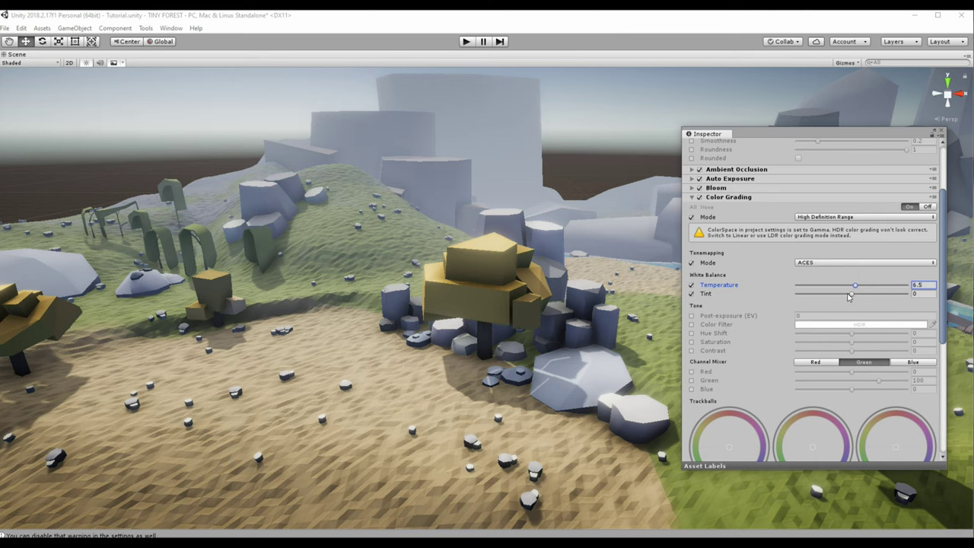
left_click_drag(849, 296, 863, 299)
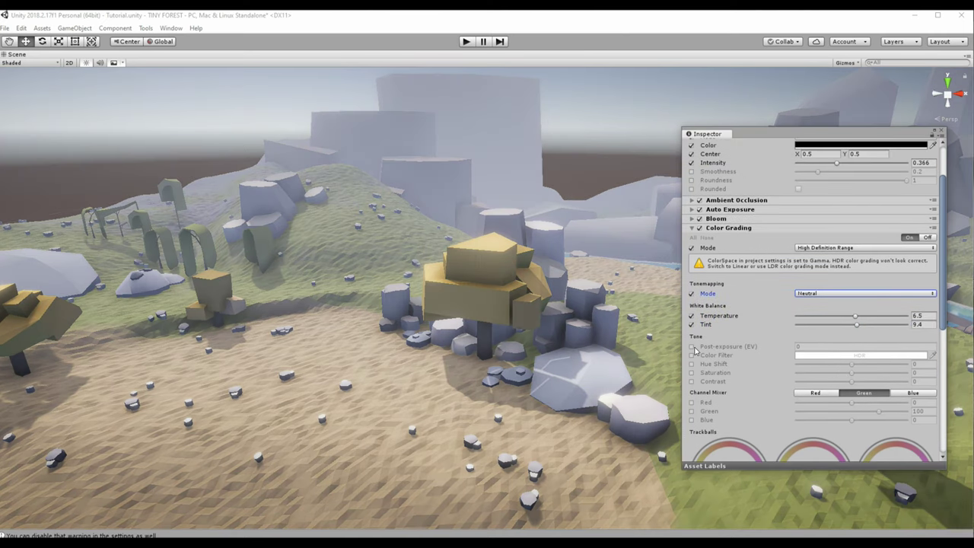
left_click(691, 346)
left_click_drag(753, 348, 753, 347)
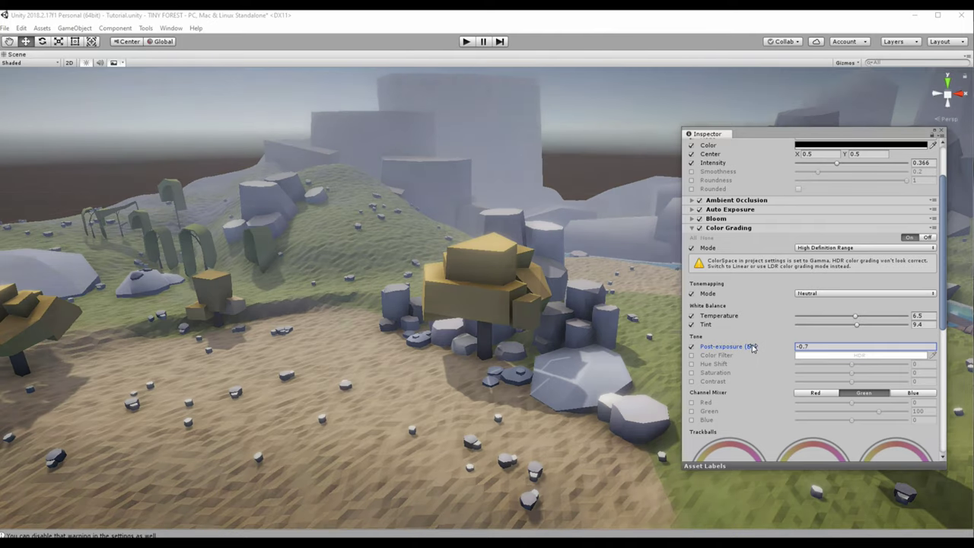
Step: Set contrast 28.9, saturation 18.7, hue shift -3, then refine post-exposure -0.16 and tint 1.9
left_click(692, 381)
left_click(869, 381)
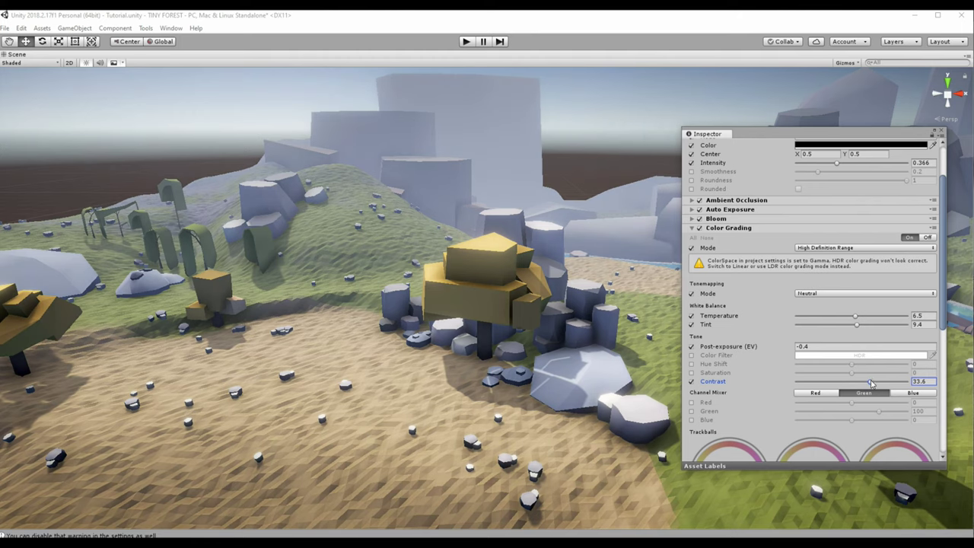
left_click(692, 372)
left_click_drag(851, 373, 863, 373)
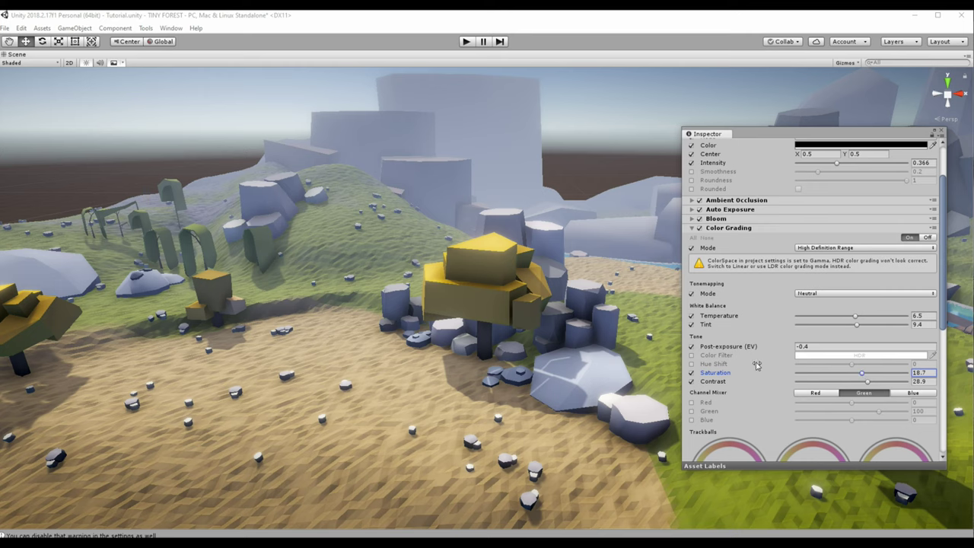
left_click(691, 364)
left_click_drag(853, 365, 852, 370)
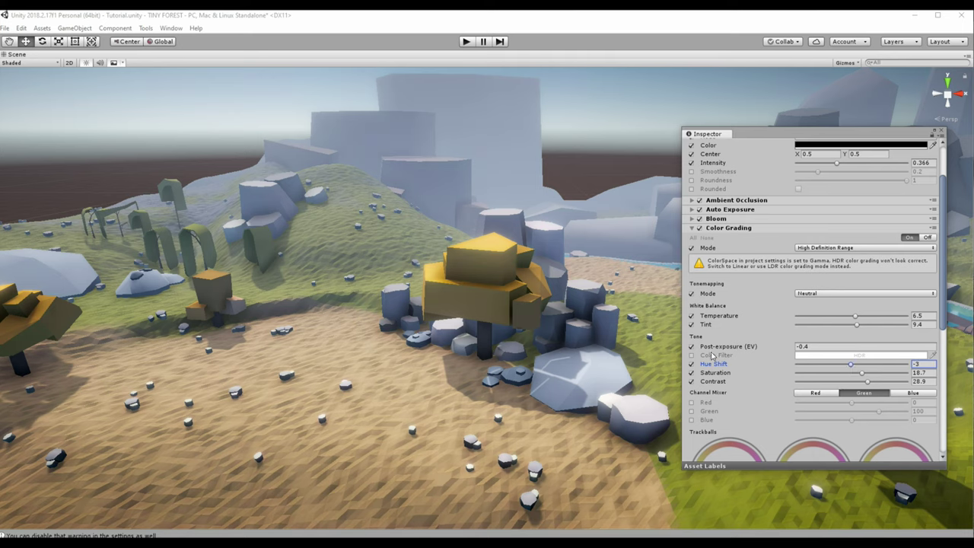
left_click(691, 355)
left_click(692, 355)
left_click_drag(745, 348, 748, 348)
left_click_drag(857, 325, 855, 319)
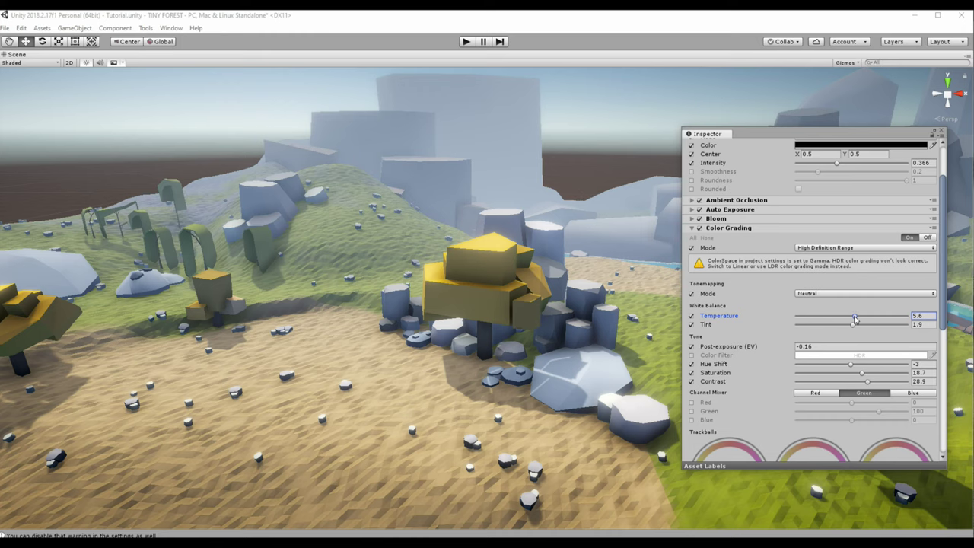
Step: Enable the Lift and Gamma trackballs, raising lift and slightly lowering gamma
scroll(810, 331, "down", 2)
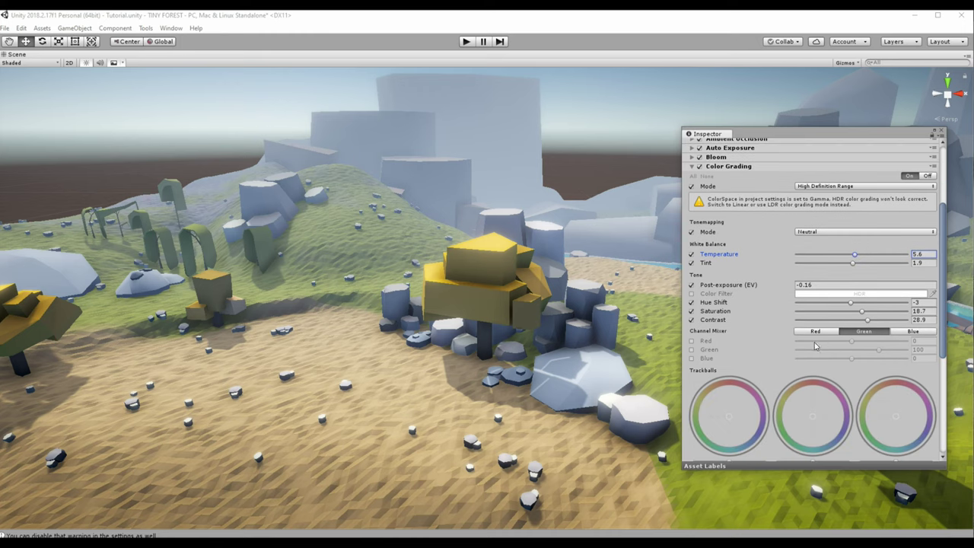
scroll(816, 342, "down", 4)
scroll(820, 335, "down", 3)
scroll(822, 333, "up", 7)
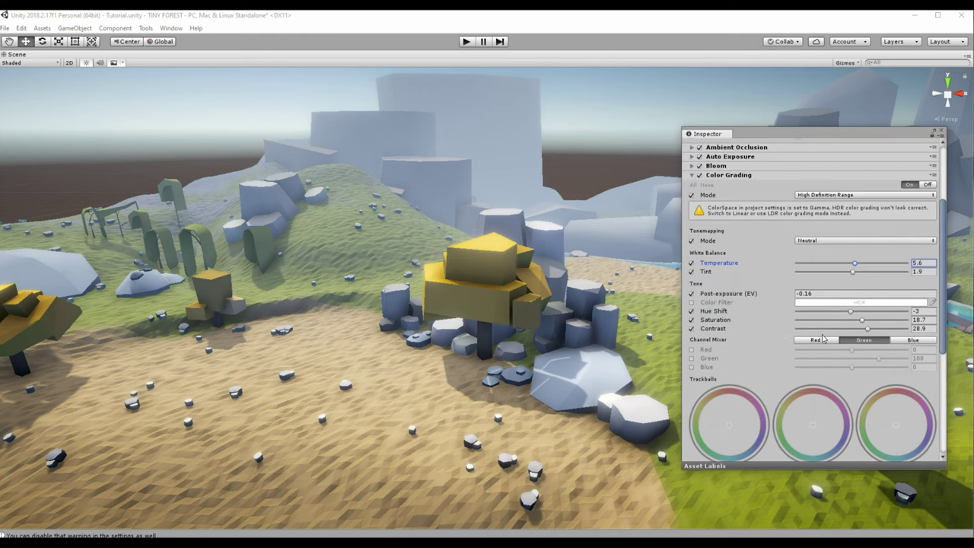
scroll(768, 357, "down", 2)
scroll(761, 373, "down", 1)
left_click(717, 395)
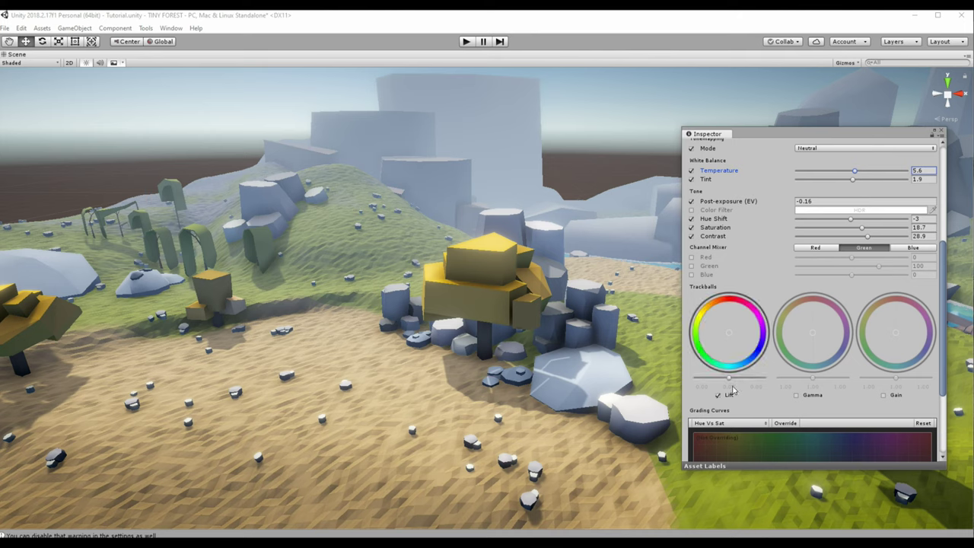
left_click_drag(729, 378, 738, 327)
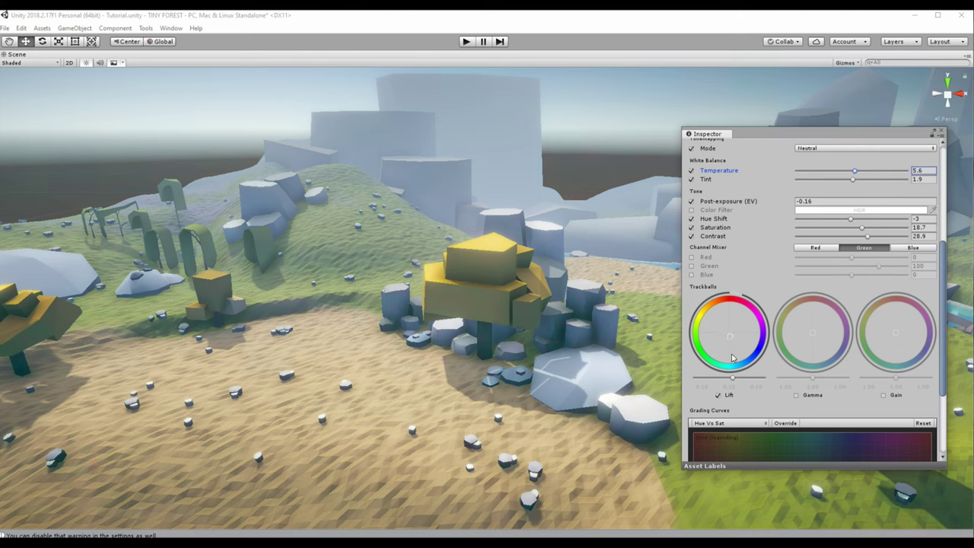
left_click(796, 395)
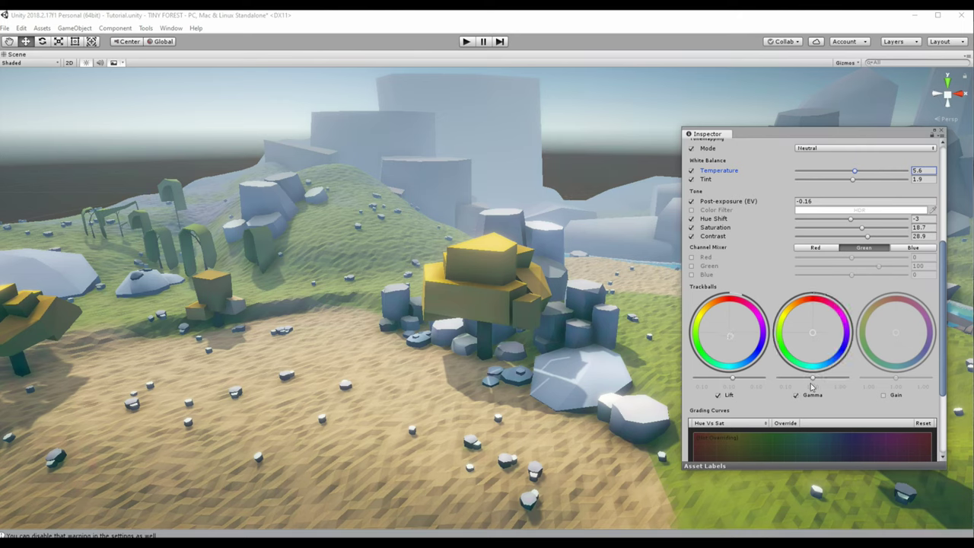
left_click_drag(814, 378, 810, 378)
left_click_drag(830, 331, 800, 347)
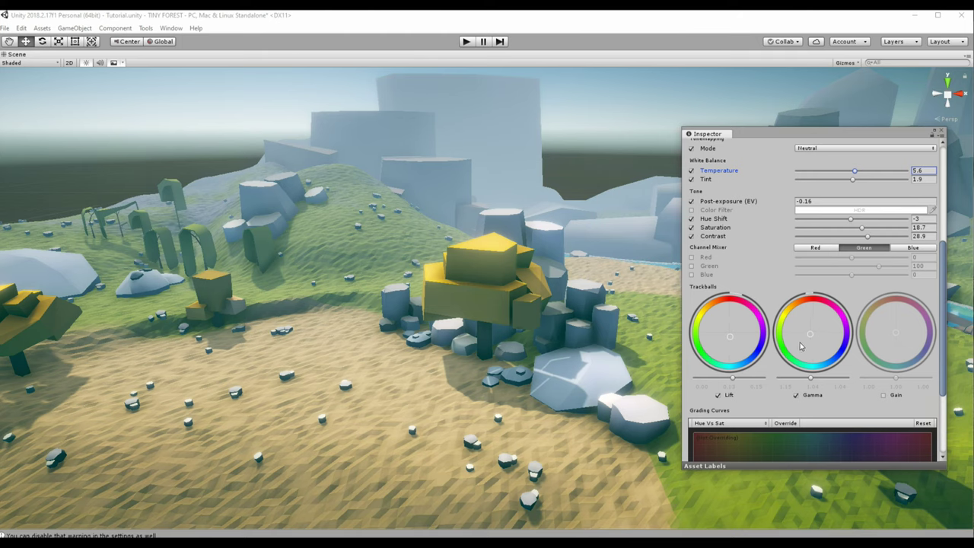
Step: Enable the Gain trackball and raise it to brighten the highlights
left_click(883, 395)
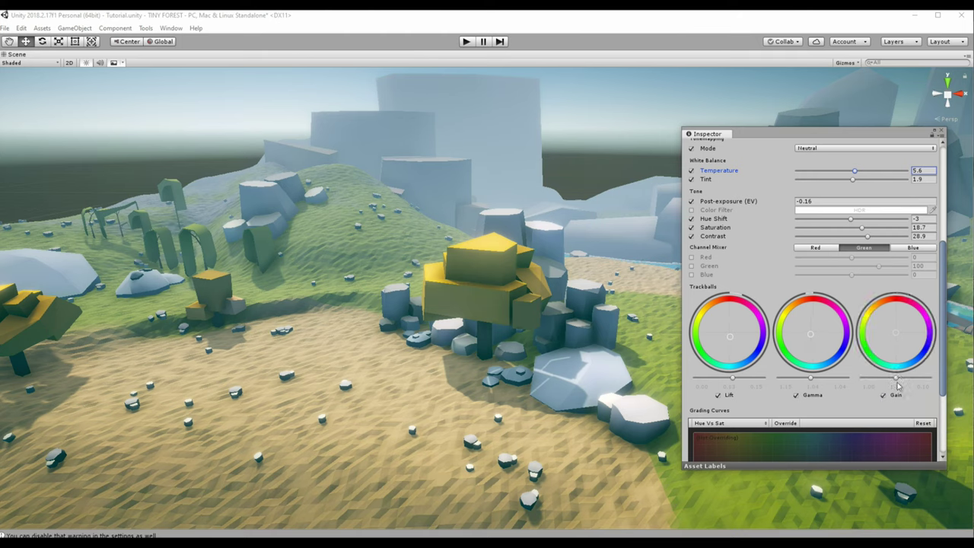
mouse_move(895, 378)
left_mouse_down()
mouse_move(906, 362)
mouse_move(865, 314)
mouse_move(927, 361)
left_mouse_up()
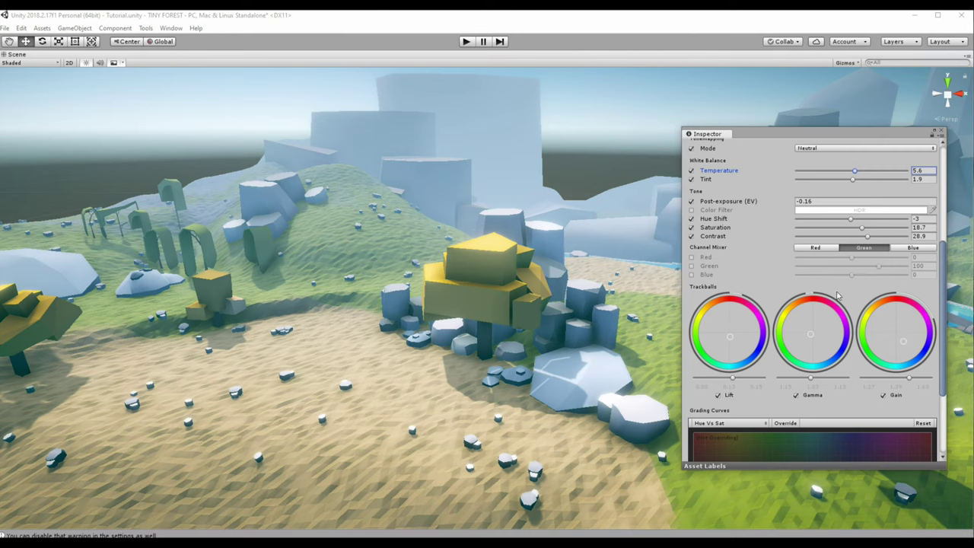
mouse_move(488, 299)
right_mouse_down()
mouse_move(498, 289)
mouse_move(798, 223)
right_mouse_up()
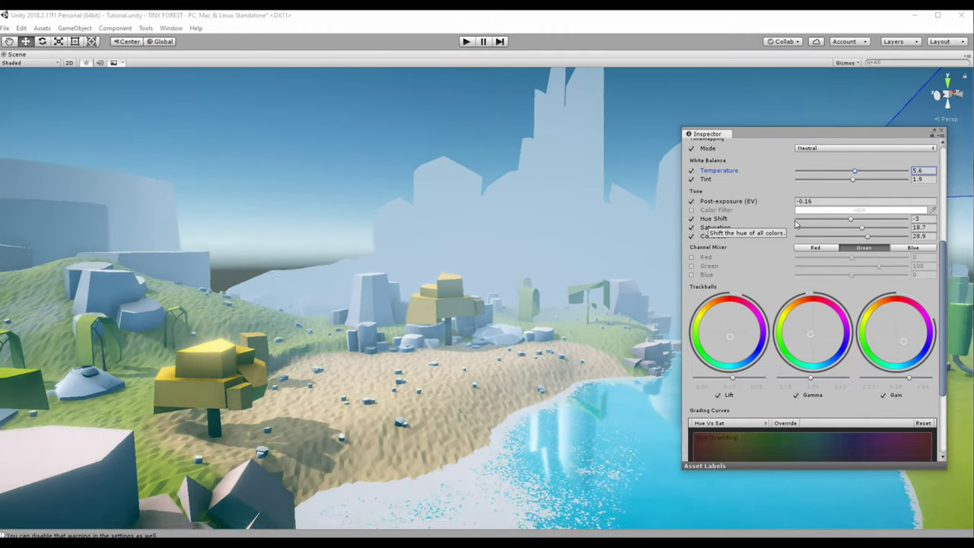
Step: Bring up Lighting Settings and set the fog to start at 0 and end at 2000
left_click(171, 28)
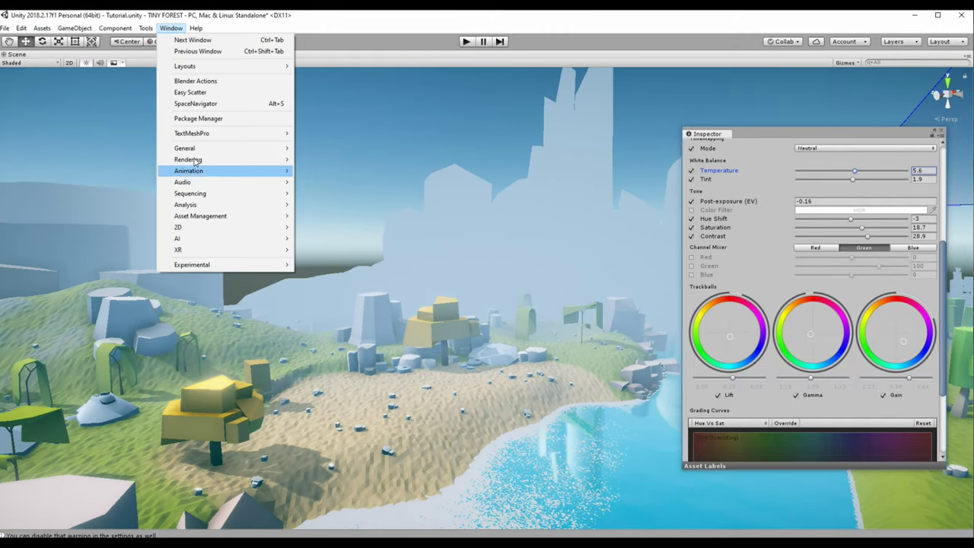
mouse_move(199, 160)
left_click(356, 164)
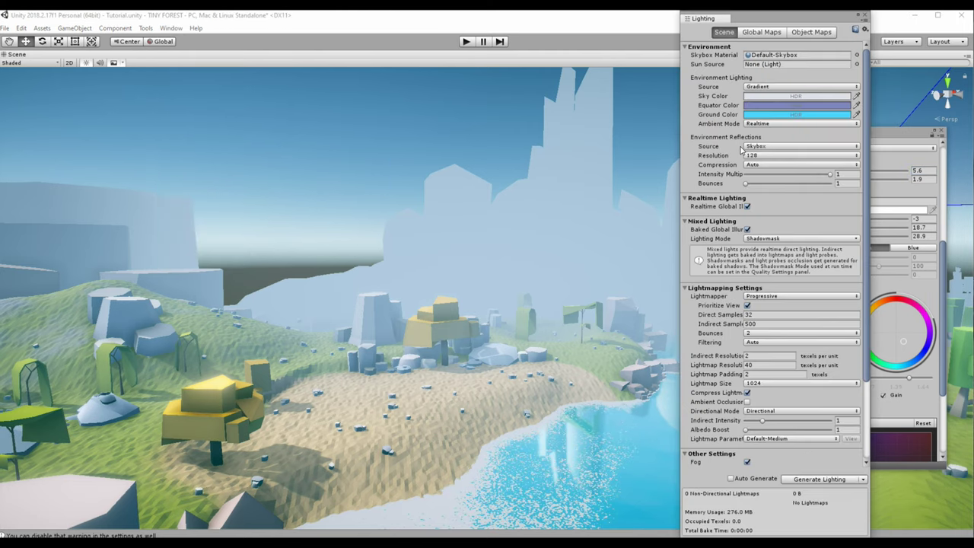
scroll(789, 433, "down", 3)
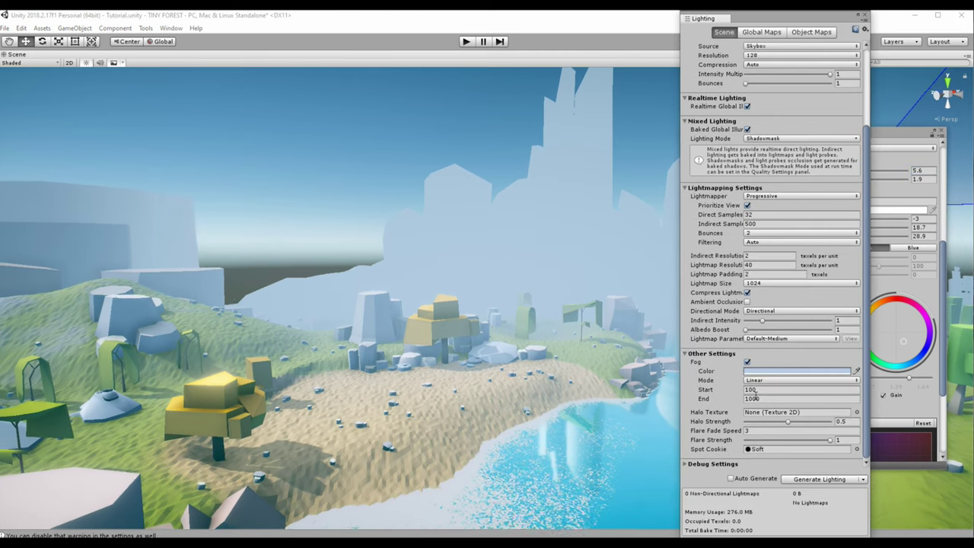
left_click(761, 398)
type("2000")
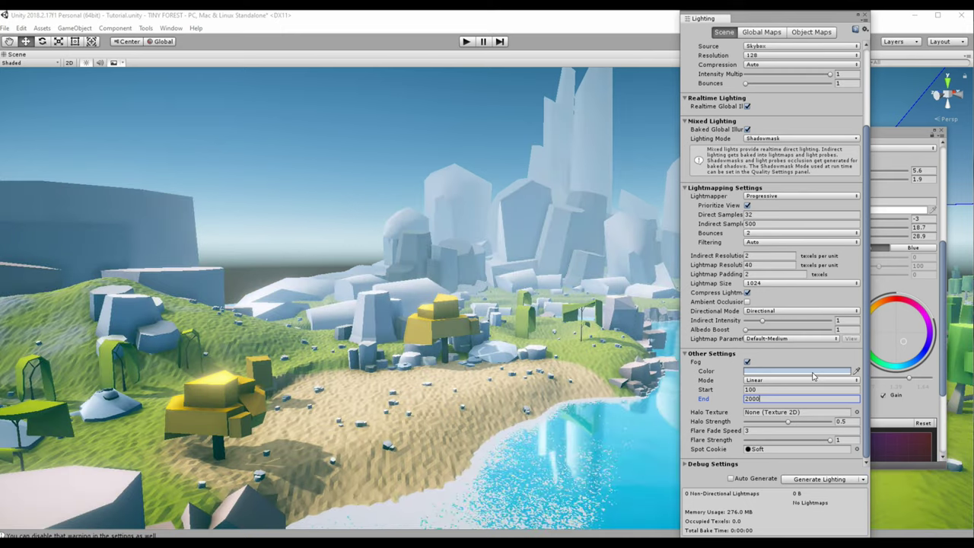
key("shift+Tab")
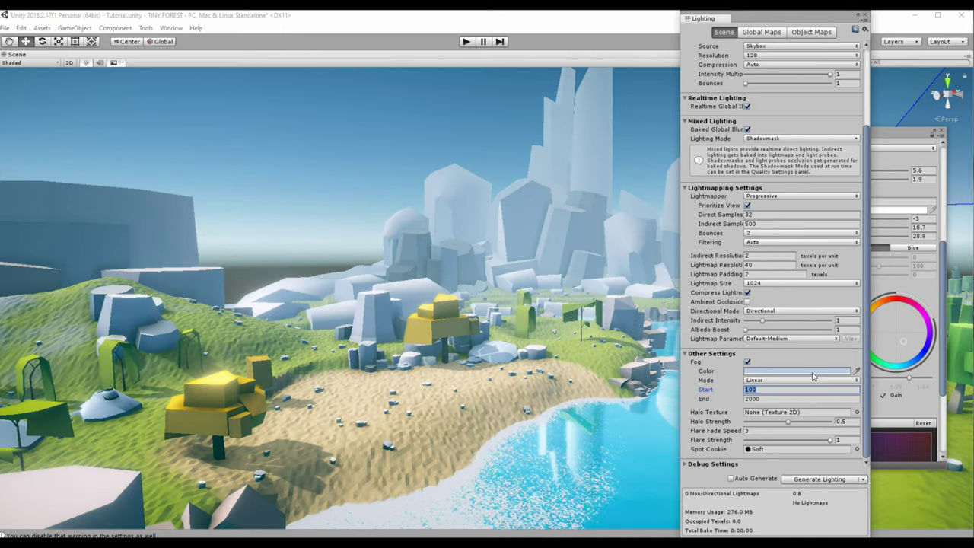
type("0")
left_click(768, 371)
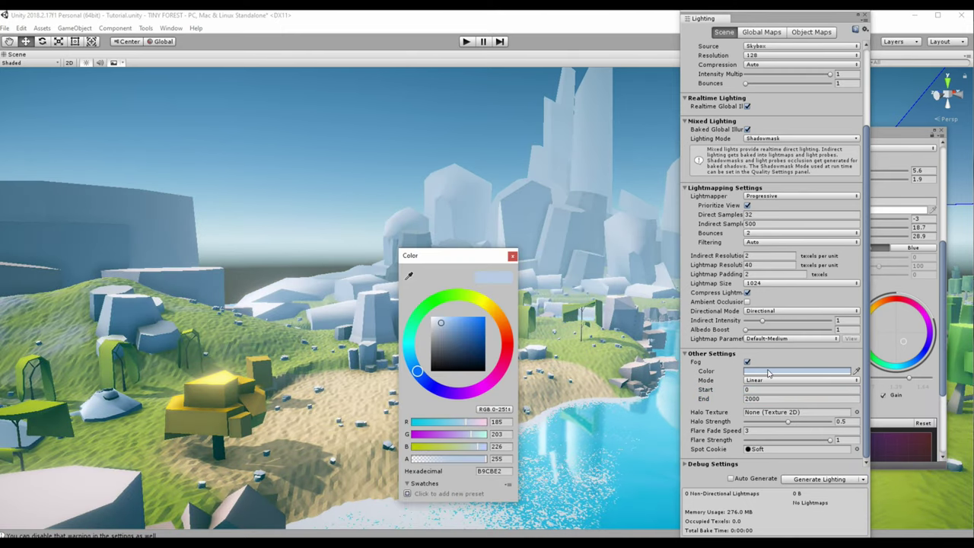
left_click(512, 256)
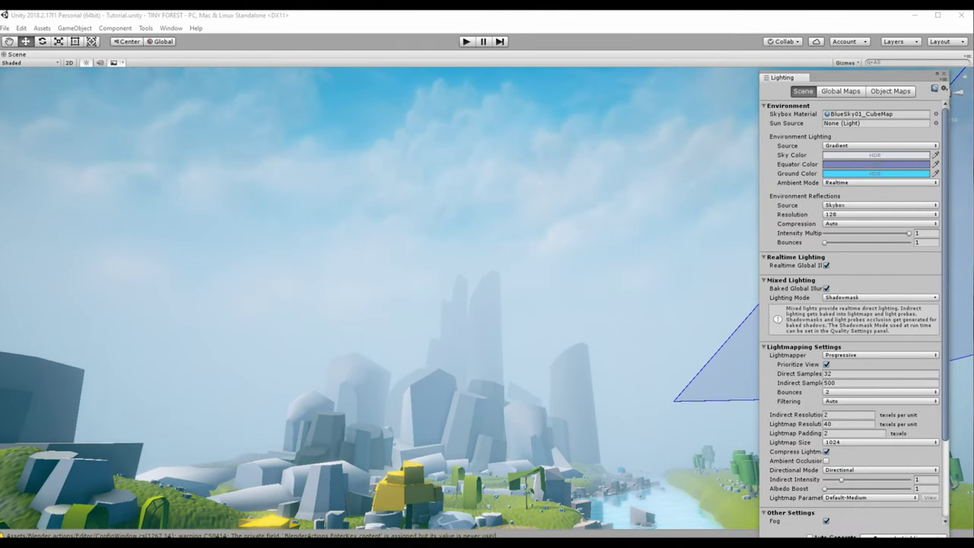
Step: Assign the BlueSky01_mobile skybox material and adjust the fog colour
left_click_drag(0, 274, 248, 268)
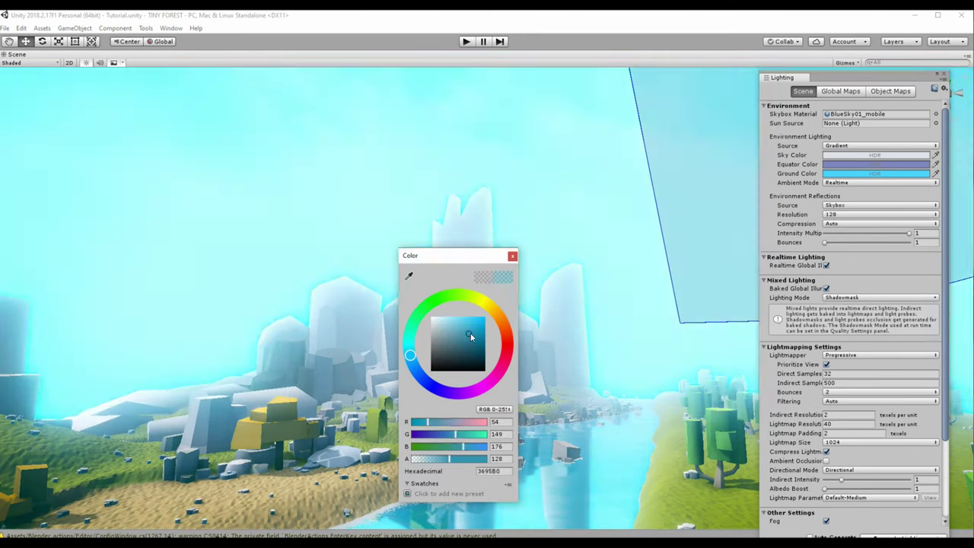
left_click_drag(456, 342, 485, 356)
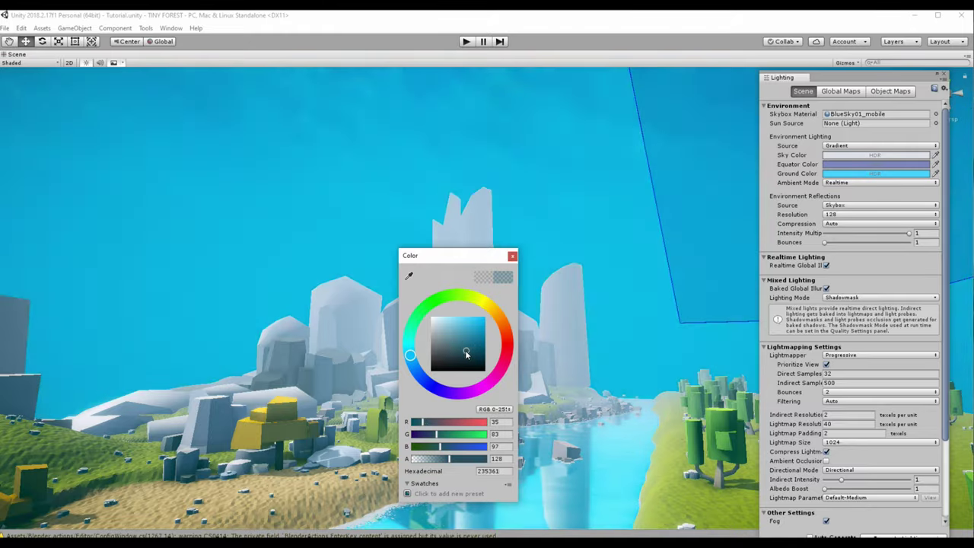
left_click(512, 256)
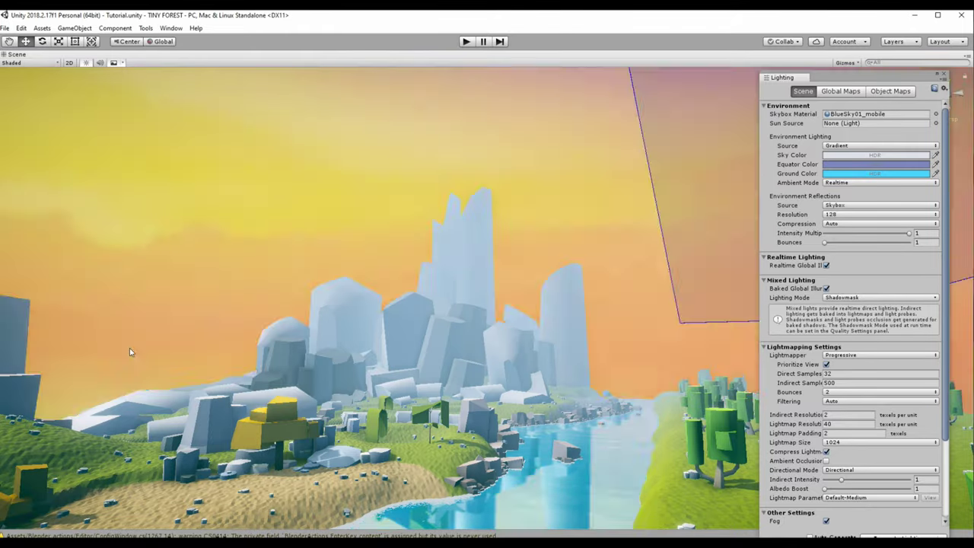
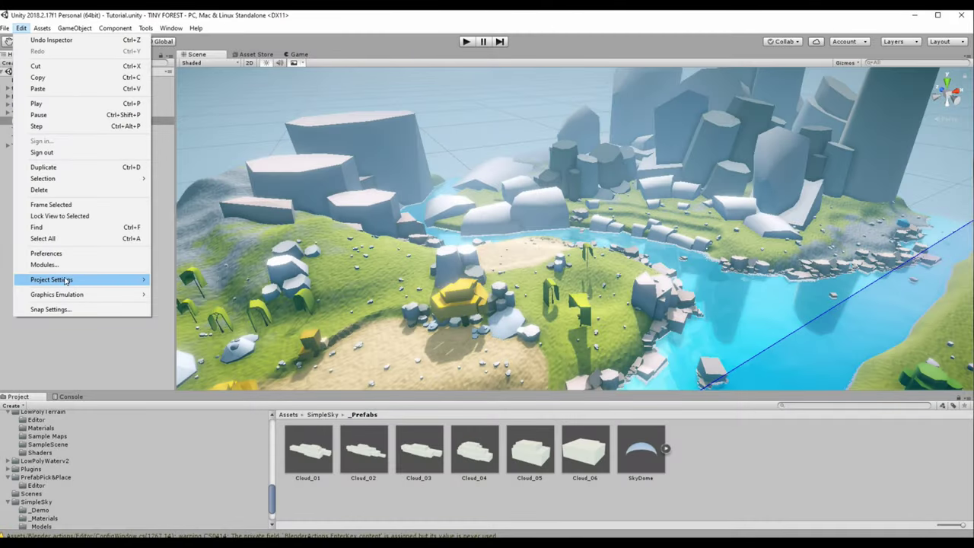
Step: Raise the Ultra quality Shadow Distance from 200 to about 3005, then close the quality settings
mouse_move(66, 281)
left_click(176, 359)
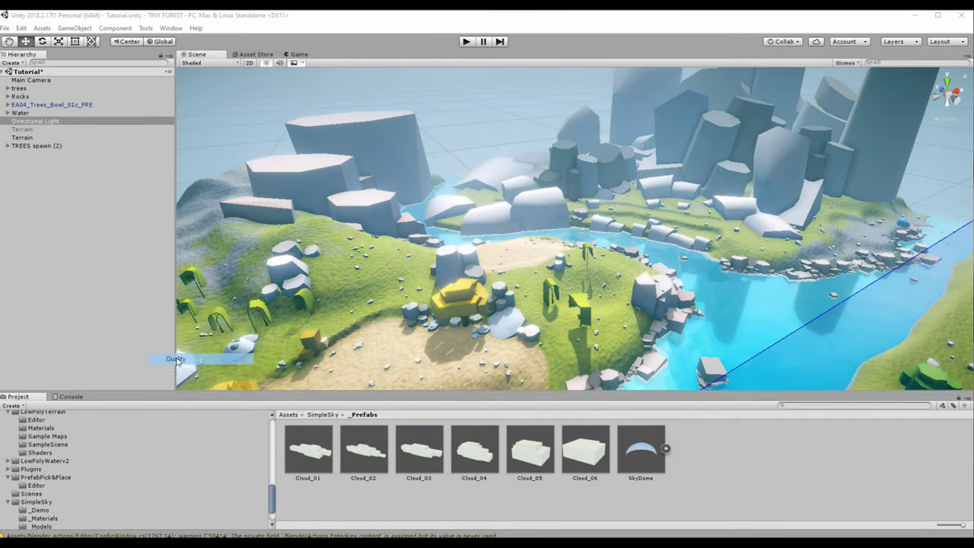
scroll(410, 385, "down", 3)
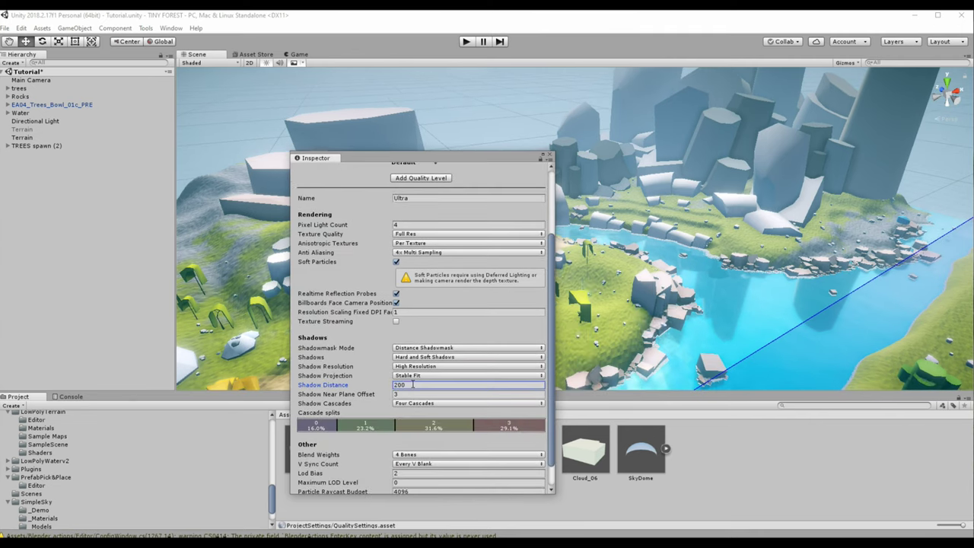
type("1500")
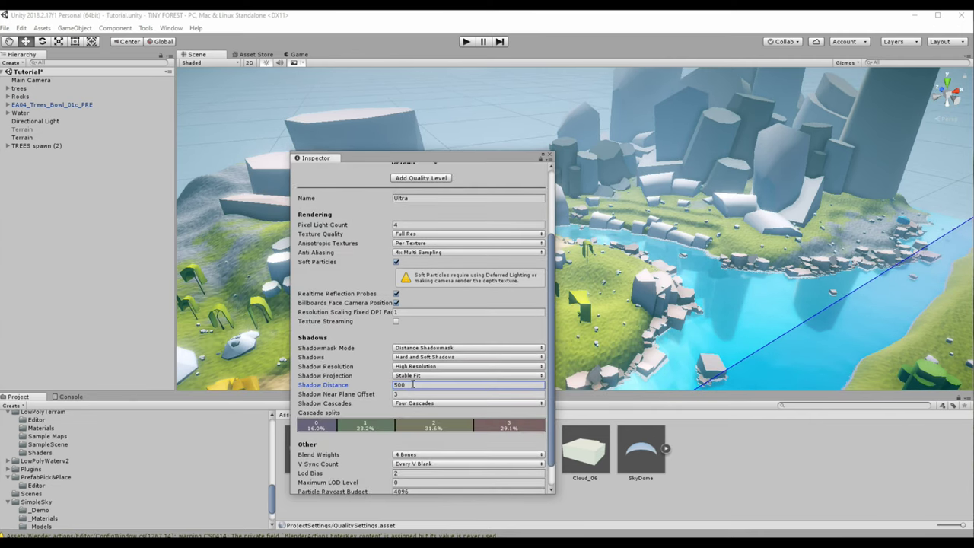
type("200")
type("005.4")
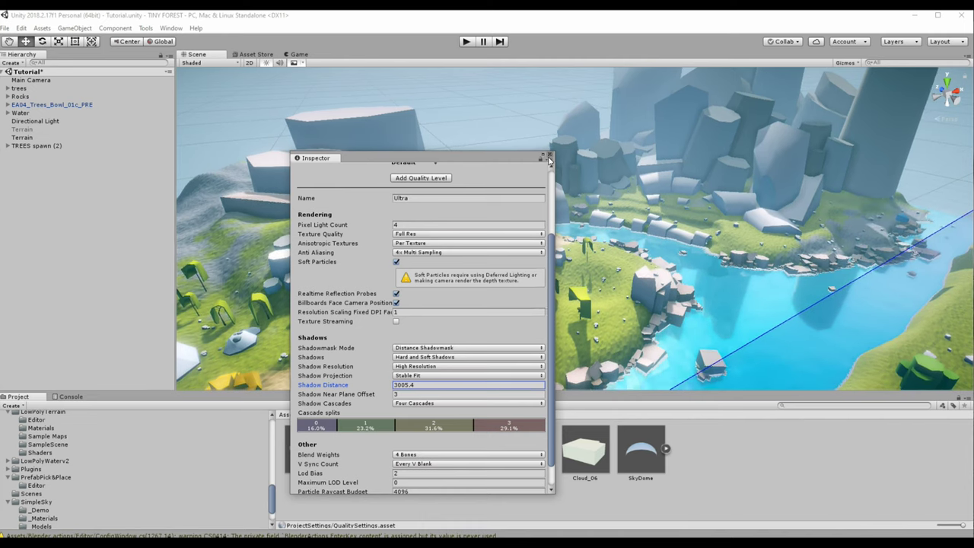
left_click(549, 157)
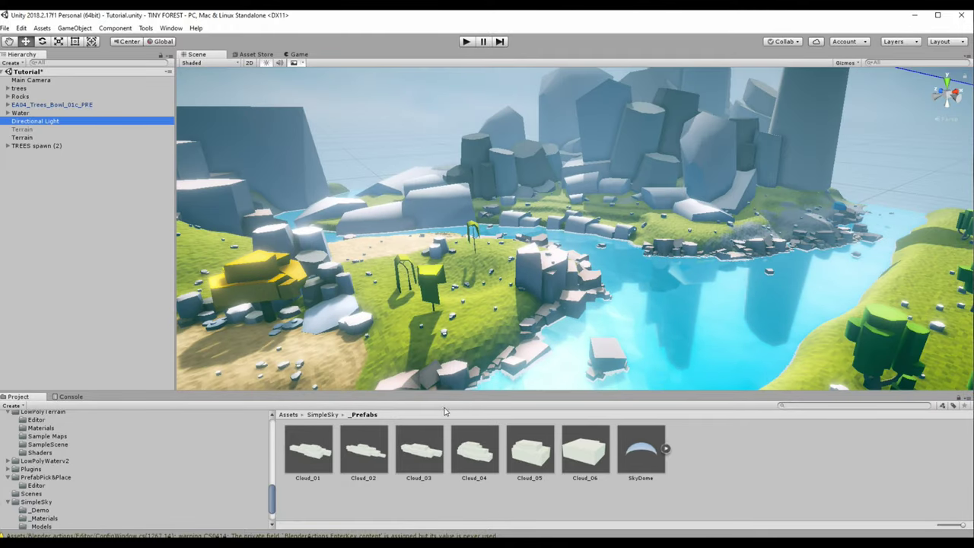
Step: Select the Directional Light and set its Intensity to 1.8
left_click(182, 491)
left_click_drag(175, 397, 837, 457)
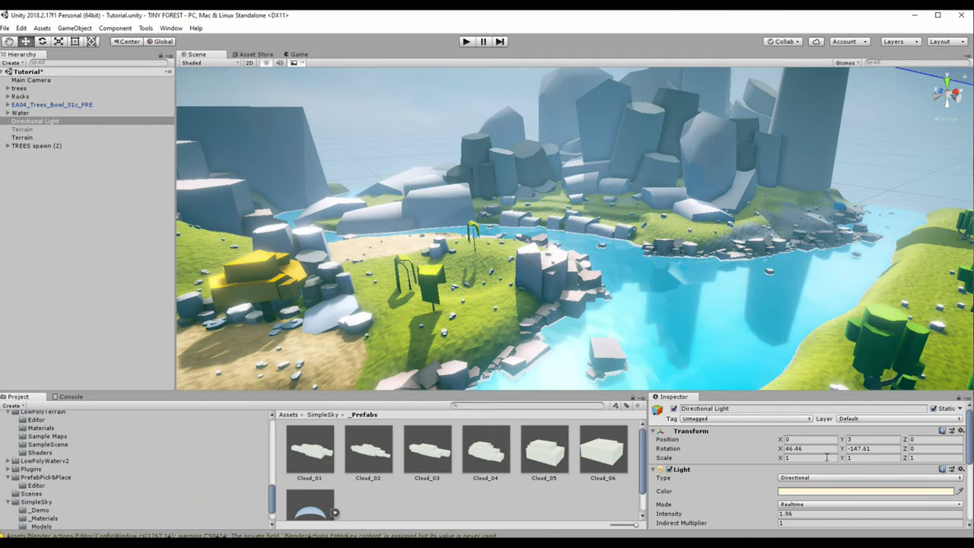
scroll(761, 471, "down", 2)
left_click_drag(753, 484, 760, 485)
type("1.8")
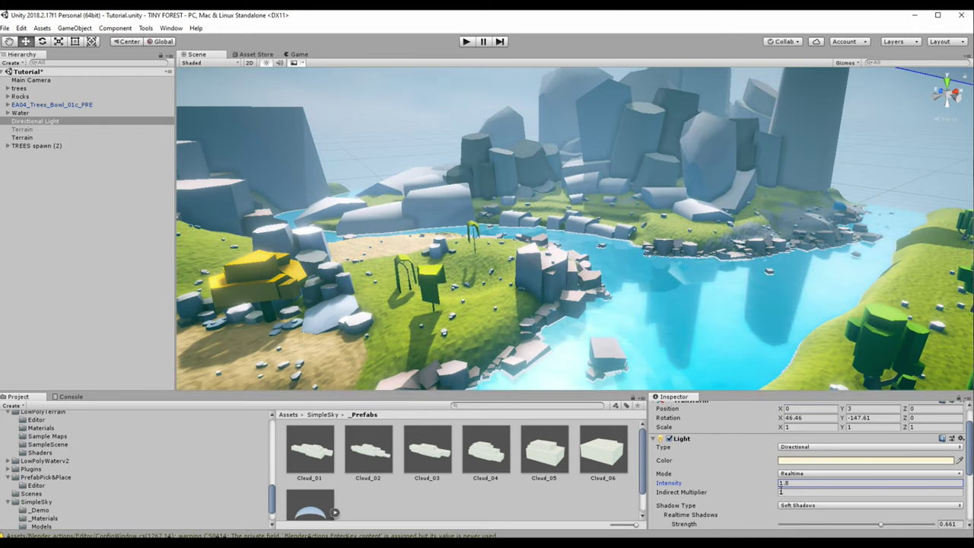
left_click(791, 509)
Step: Lower the sun's shadow strength to 0.391, rotate it to Y -176.41, and maximize the Scene view
scroll(799, 498, "down", 2)
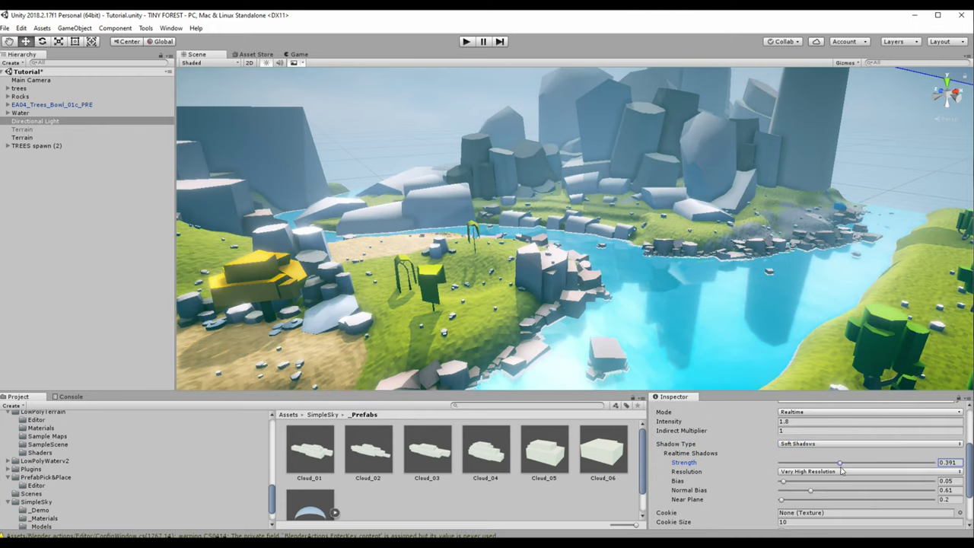
left_click_drag(881, 465, 821, 466)
scroll(821, 466, "up", 3)
mouse_move(578, 251)
right_mouse_down()
mouse_move(591, 245)
mouse_move(578, 258)
right_mouse_up()
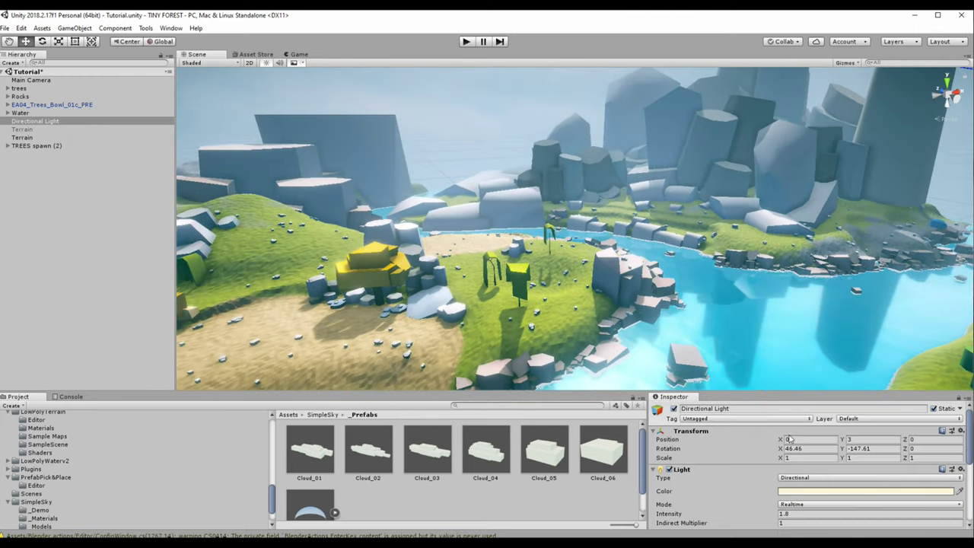
mouse_move(843, 448)
left_mouse_down()
mouse_move(271, 417)
mouse_move(504, 411)
left_mouse_up()
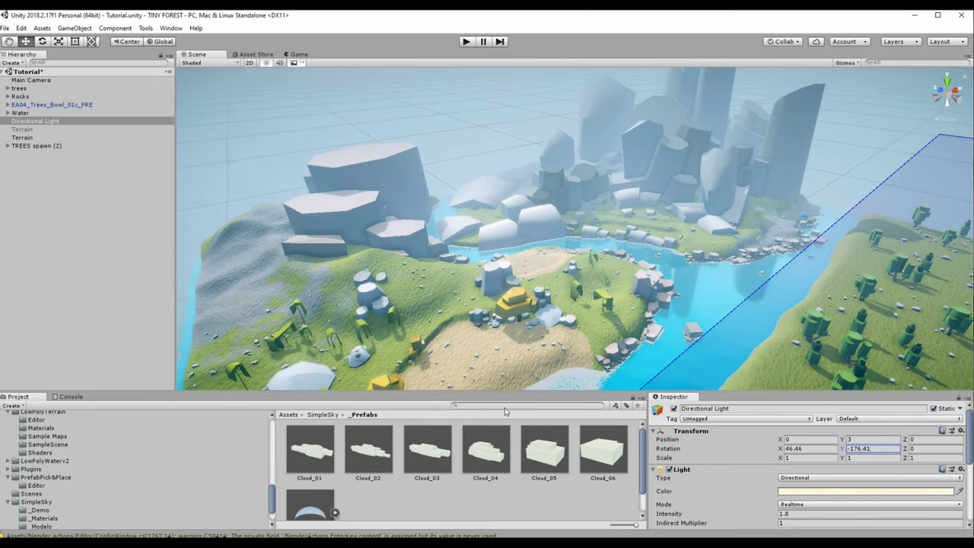
key("shift+space")
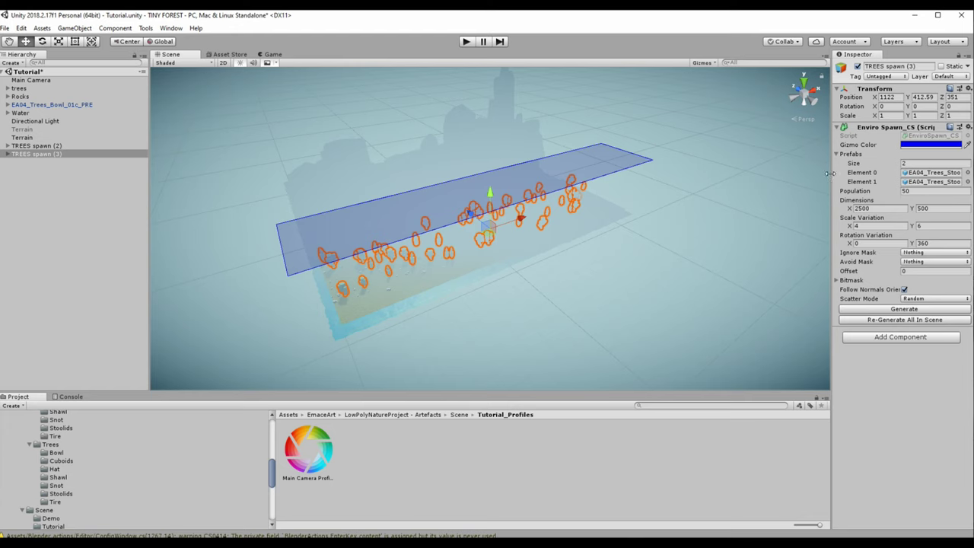
Step: Give the Grass spawn a population of 2000 and regenerate it with Scale Variation 8
left_click_drag(830, 173, 764, 174)
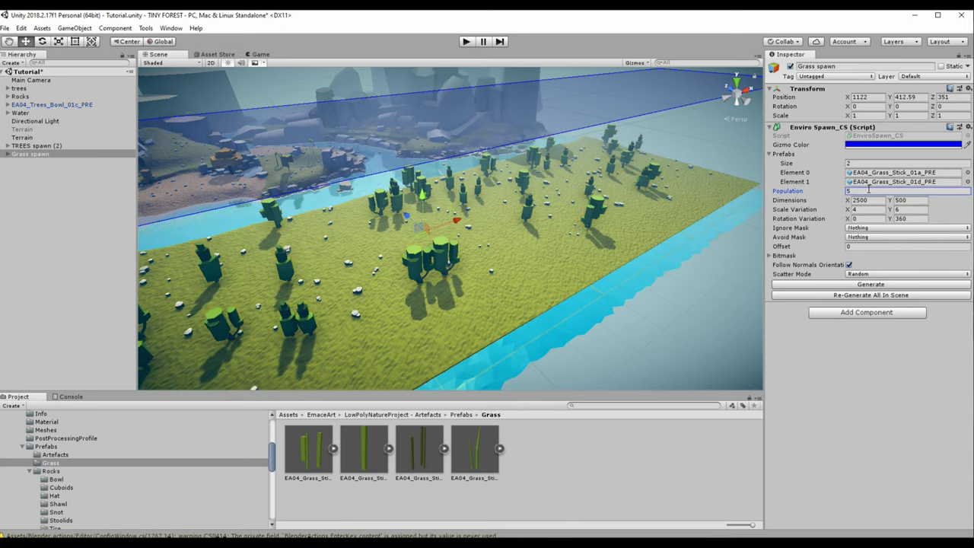
type("2000")
key("Return")
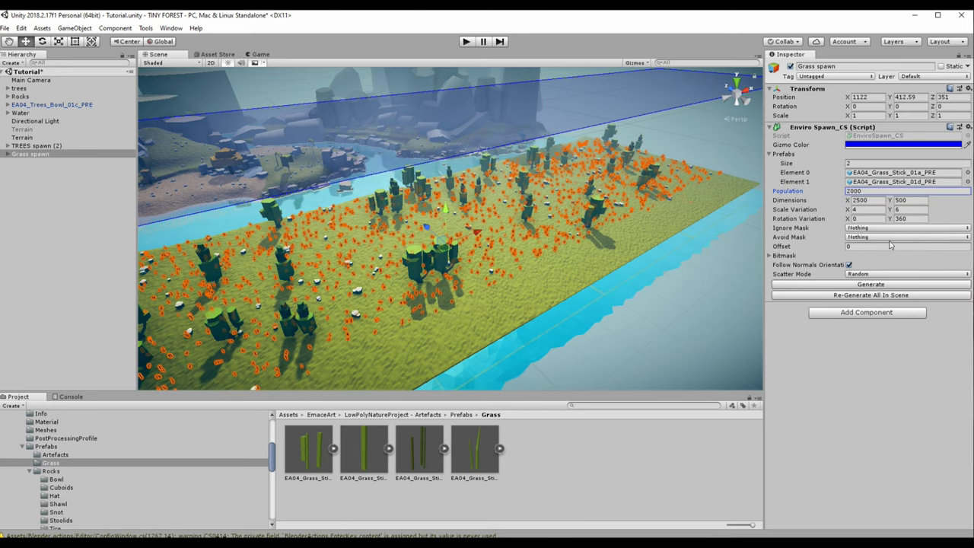
left_click(376, 268)
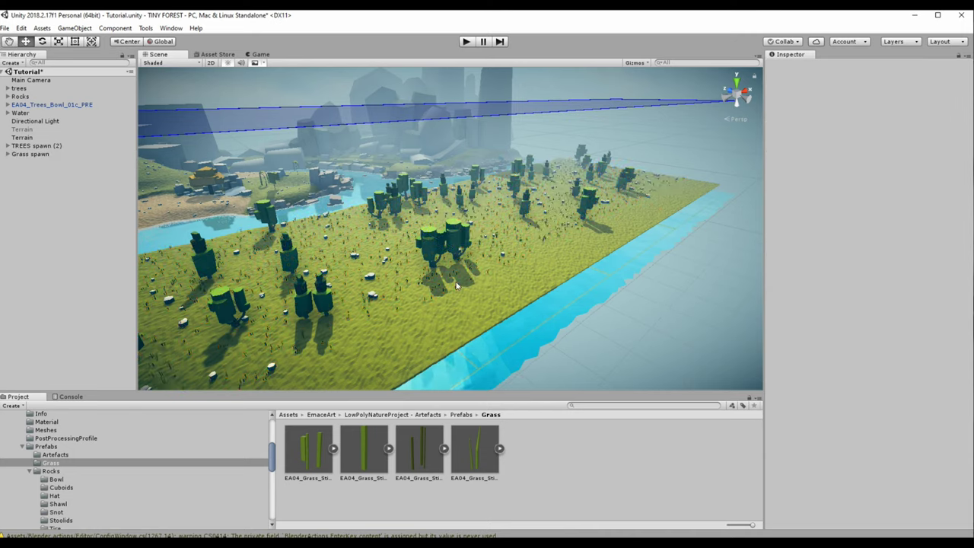
right_click_drag(376, 269, 426, 251)
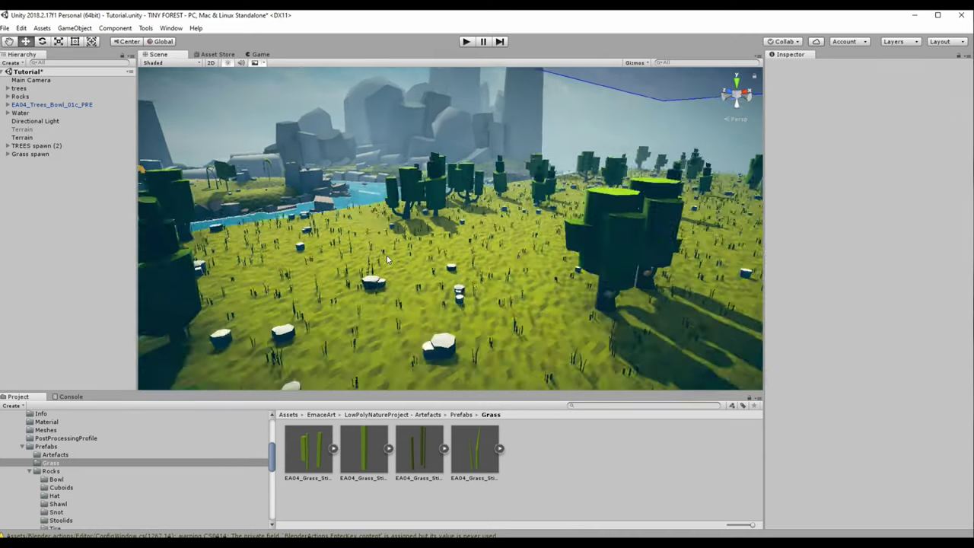
left_click(29, 153)
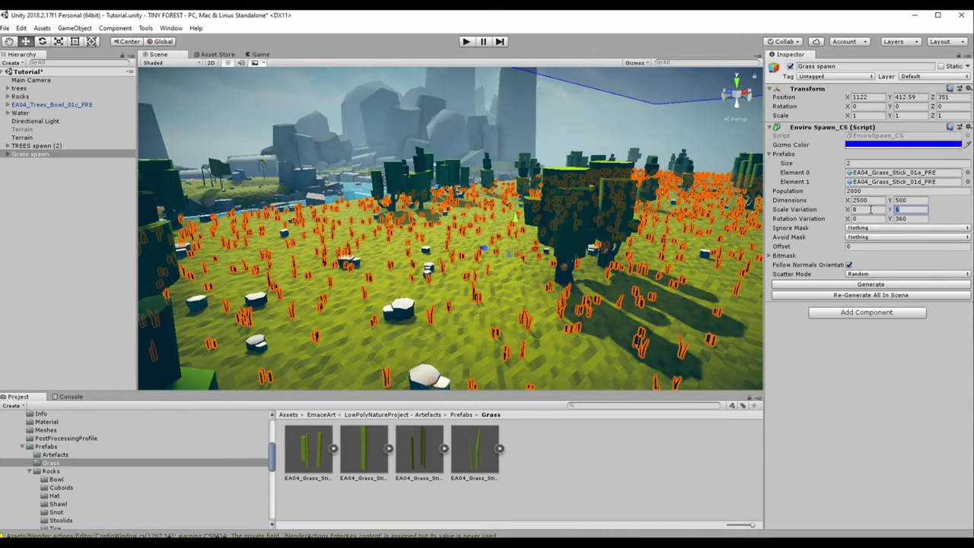
left_click(882, 286)
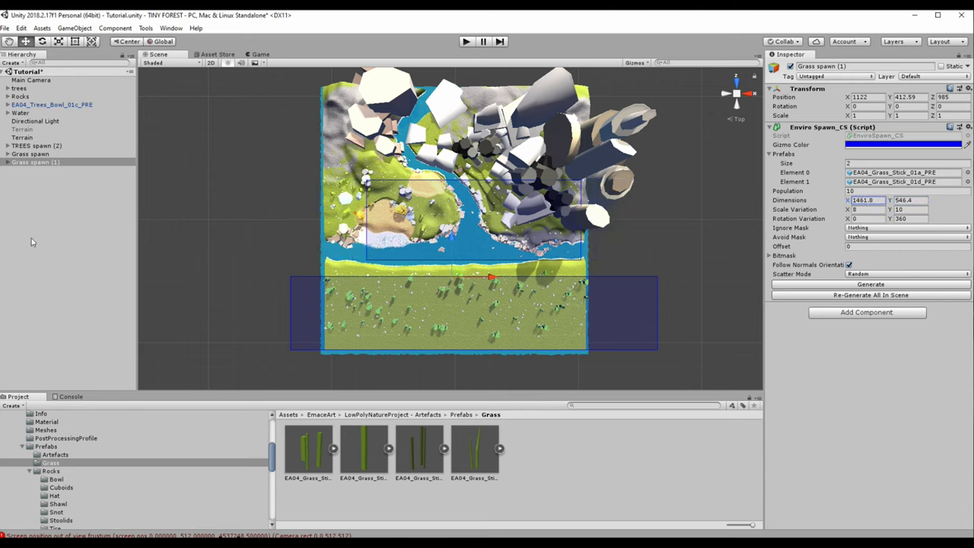
Step: Size the duplicated grass spawn area 800 wide and move it over the sandy beach
type("100")
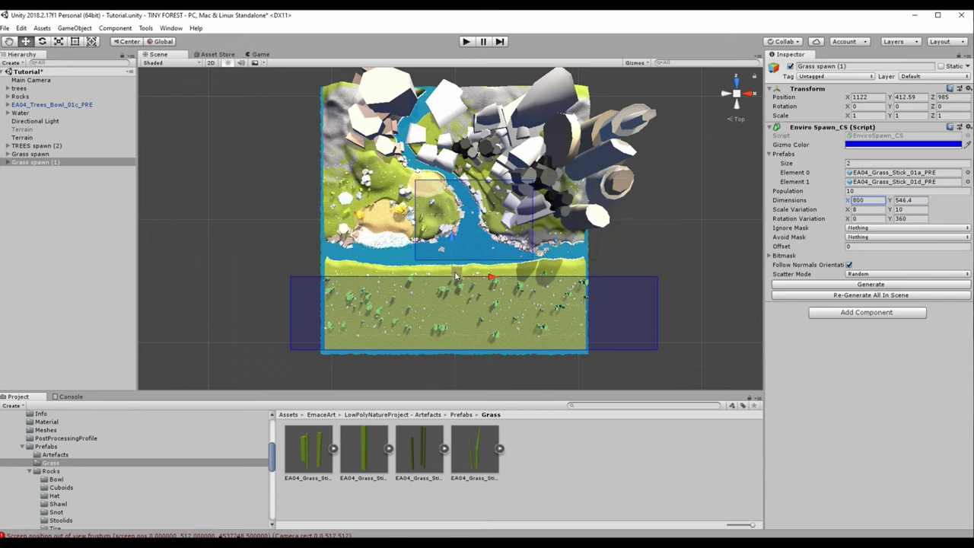
left_click_drag(454, 271, 382, 261)
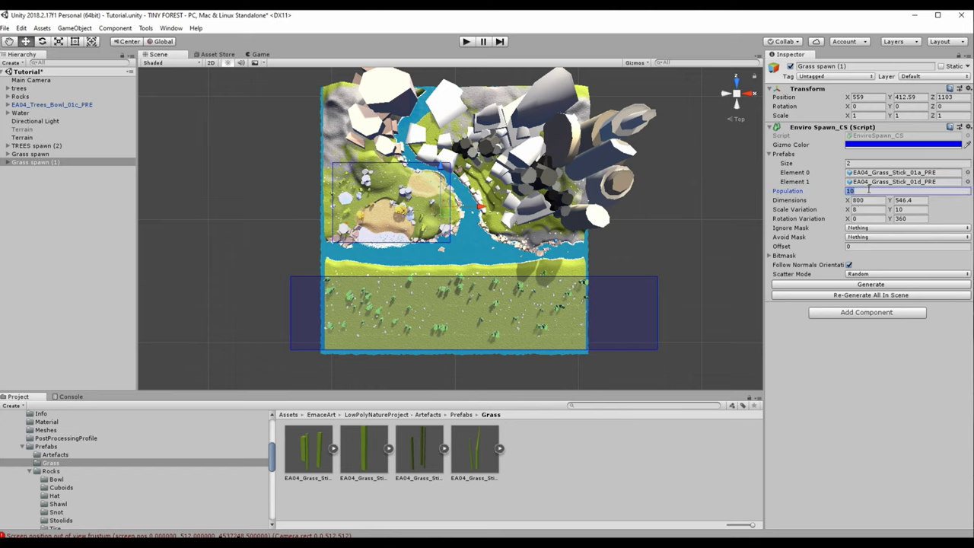
type("1")
left_click_drag(403, 210, 390, 209)
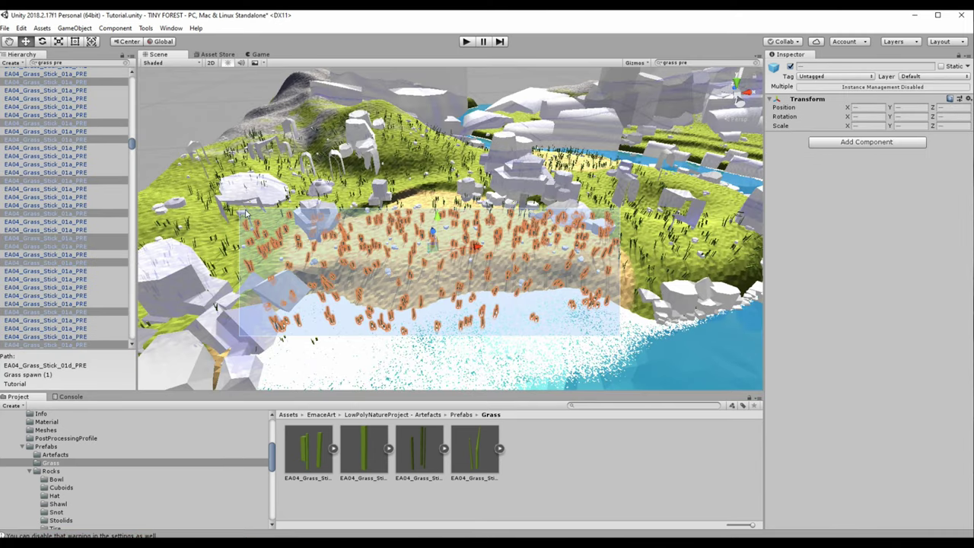
Step: Box-select the generated grass sticks on the beach
left_click(263, 230)
left_click_drag(263, 230, 552, 307, "alt")
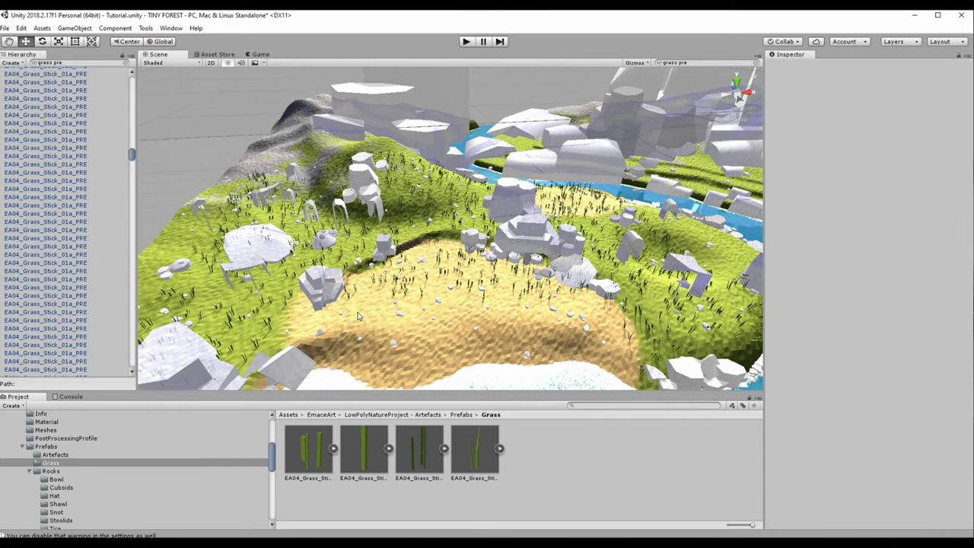
key("ctrl+z")
left_click(553, 307)
left_click_drag(601, 341, 455, 267)
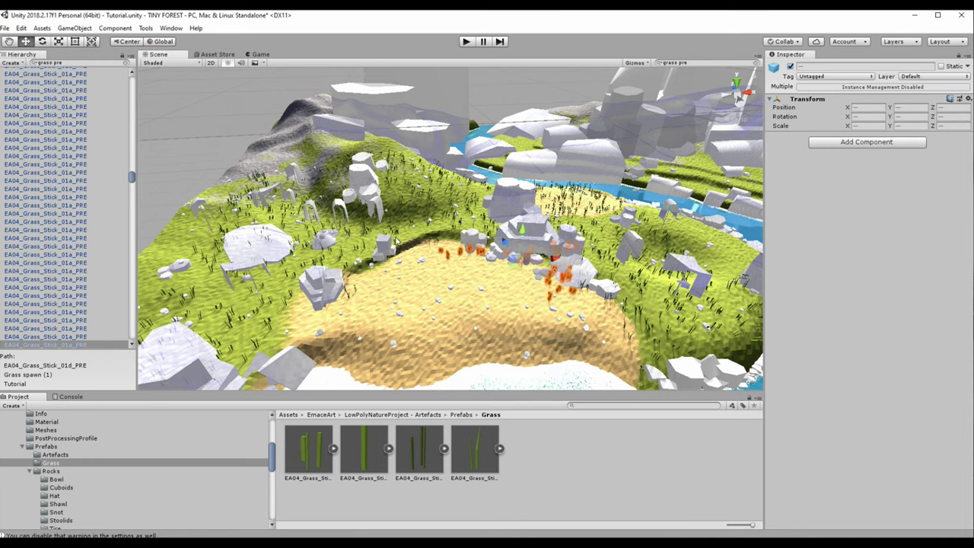
key("ctrl+z")
key("ctrl+y")
left_click_drag(599, 185, 436, 245, "alt")
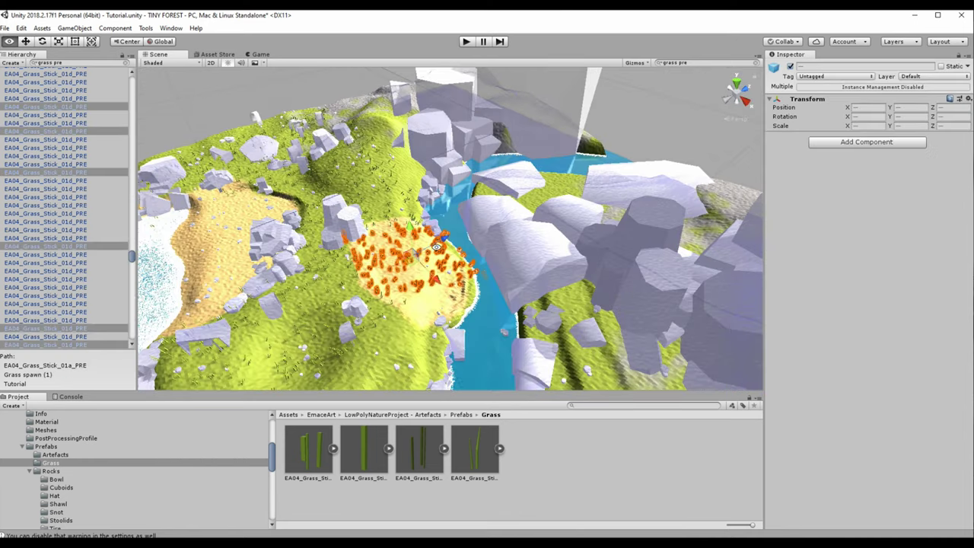
mouse_move(473, 302)
left_mouse_down()
mouse_move(354, 230)
mouse_move(324, 259)
left_mouse_up()
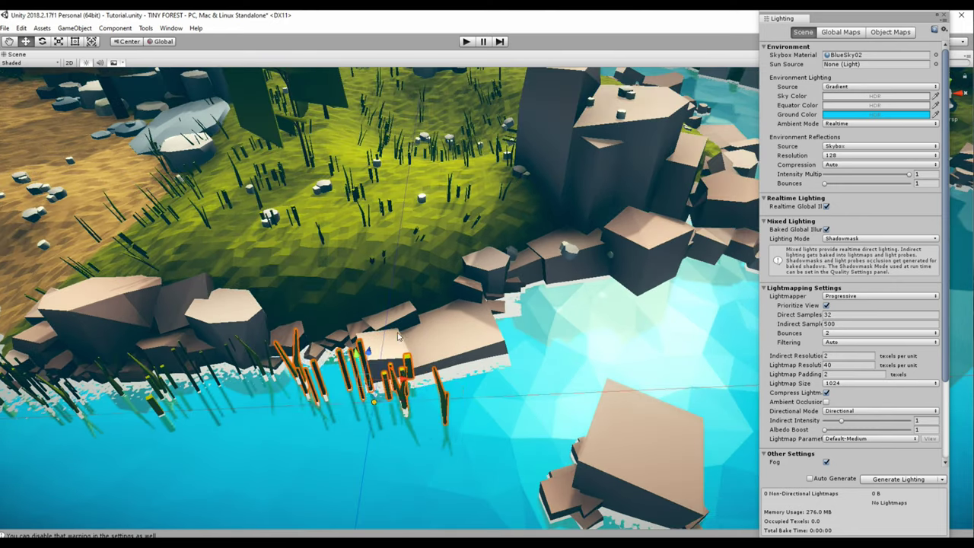
Step: Duplicate the reed clump twice and move the copies out along the water's edge
key("ctrl+d")
left_click_drag(397, 337, 673, 332)
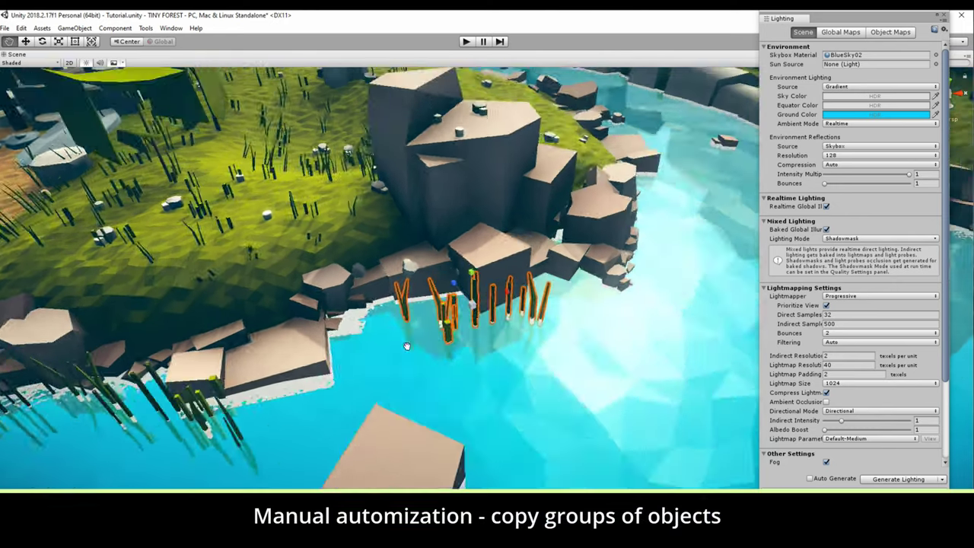
key("ctrl+d")
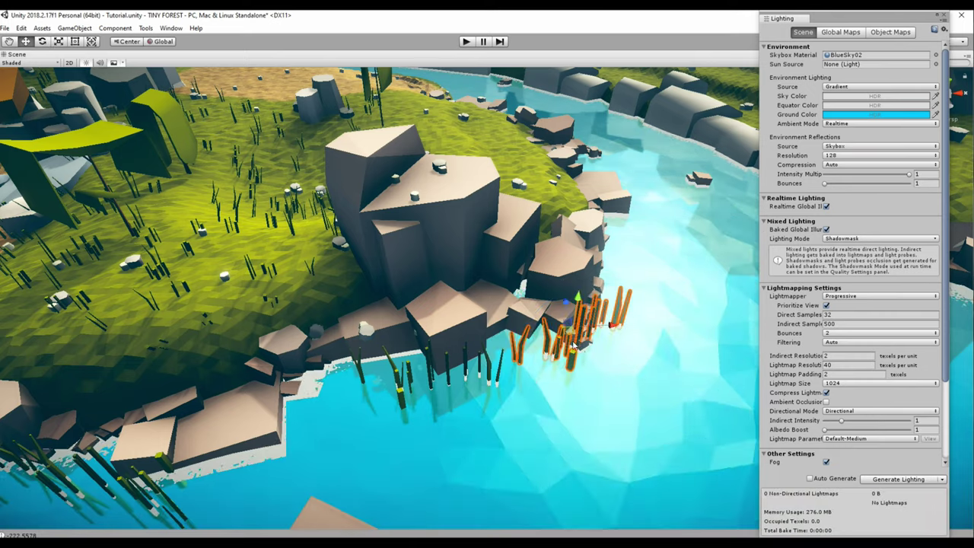
mouse_move(591, 352)
left_mouse_down()
mouse_move(639, 251)
mouse_move(533, 305)
left_mouse_up()
left_click(671, 172)
Step: Select the reed clump on the water and frame it from several angles
left_click(627, 251)
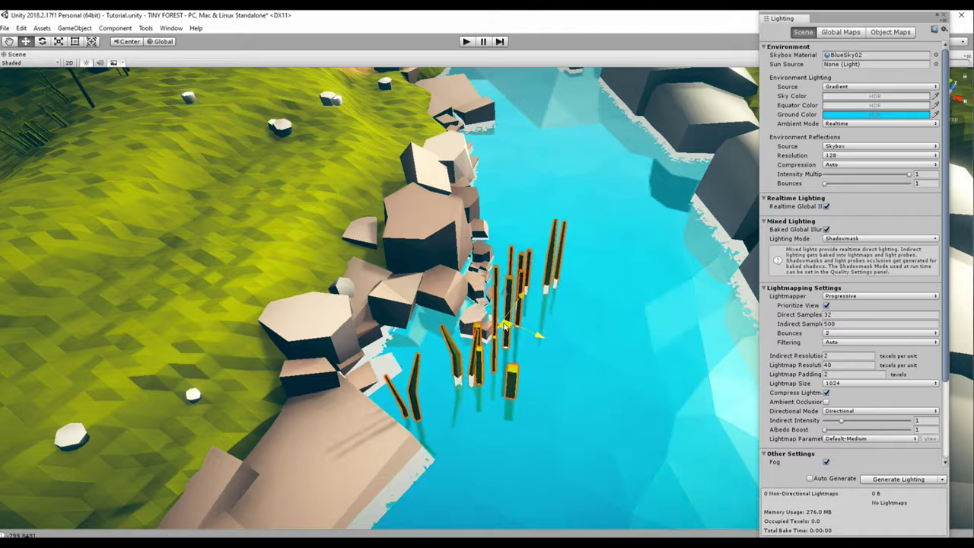
middle_click_drag(549, 286, 332, 390)
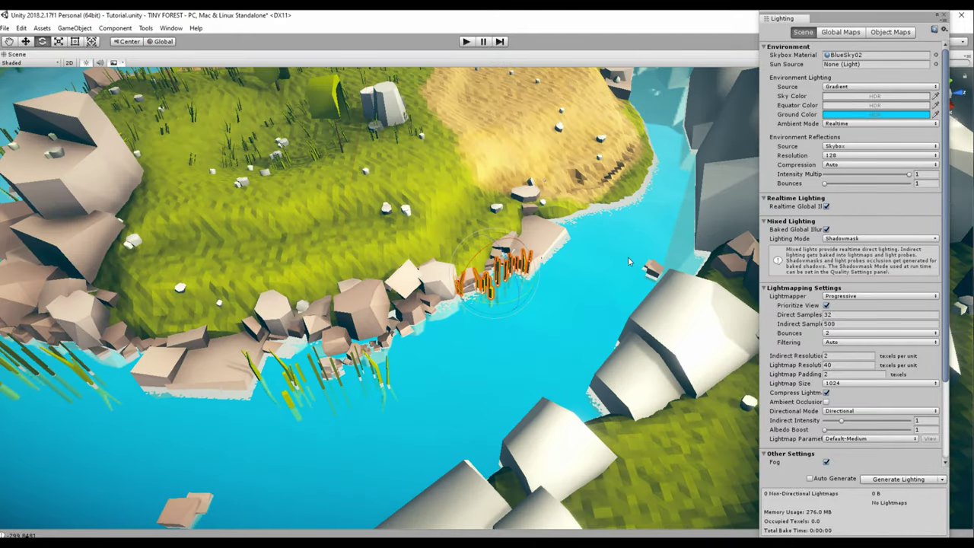
left_click_drag(627, 256, 391, 325, "alt")
key("f")
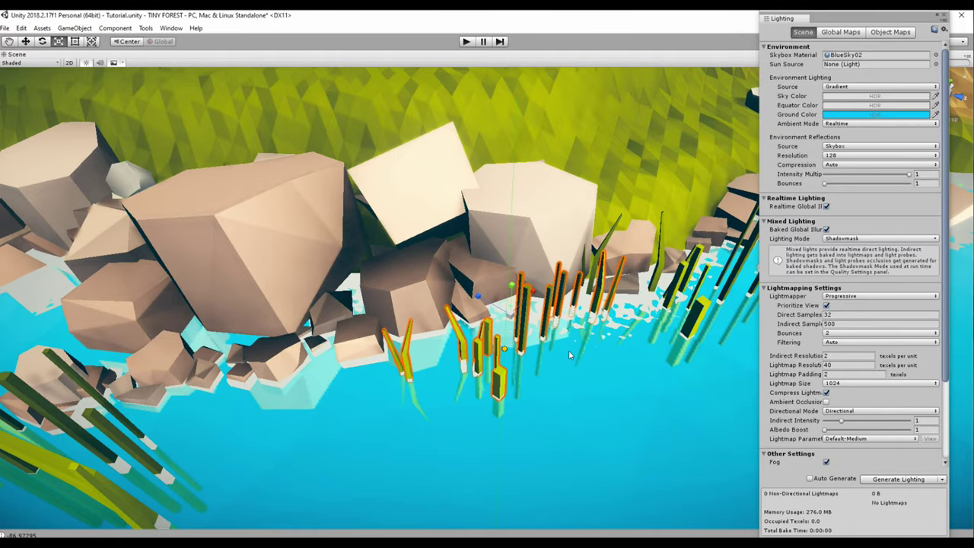
left_click_drag(569, 354, 453, 263, "alt")
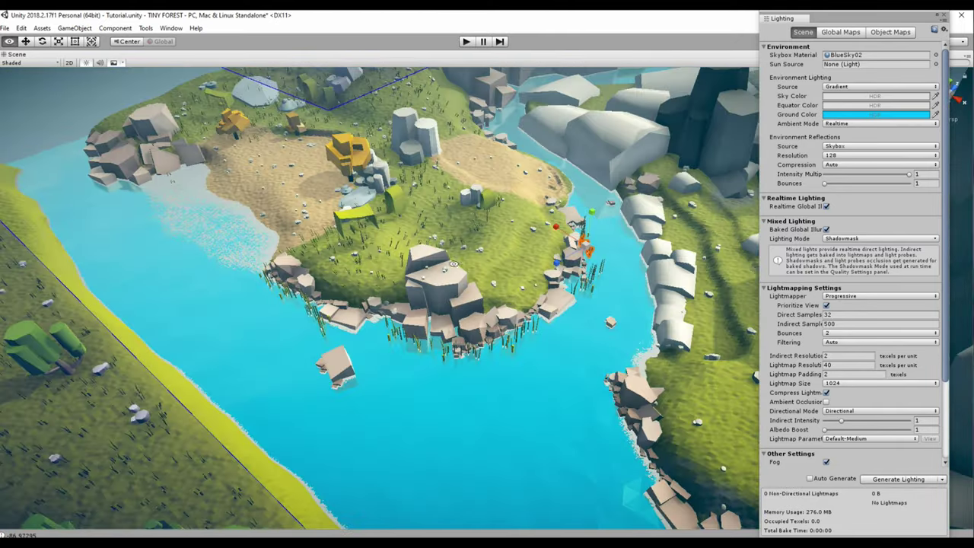
left_click_drag(416, 326, 327, 312, "alt")
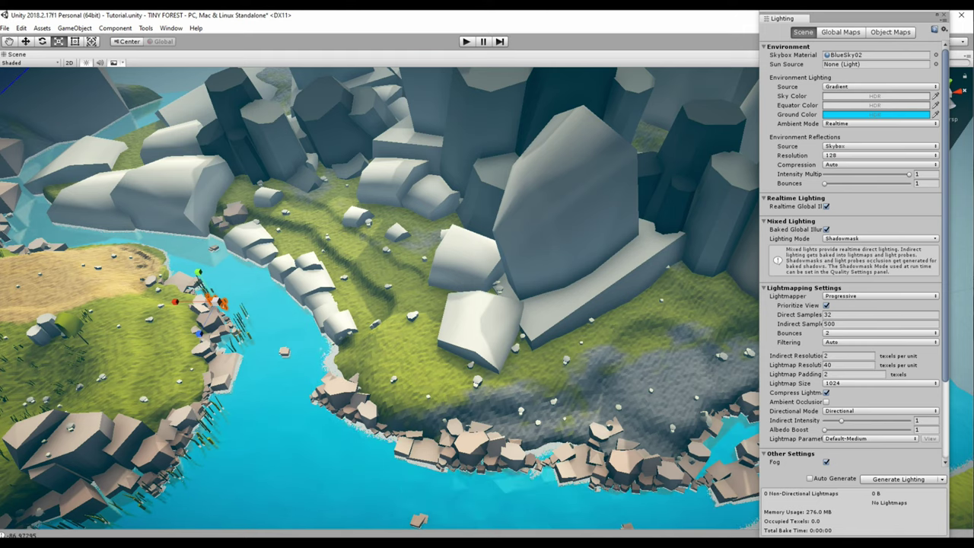
left_click_drag(471, 411, 433, 405, "alt")
Step: Rotate the selected reeds to sit naturally along the shoreline
key("e")
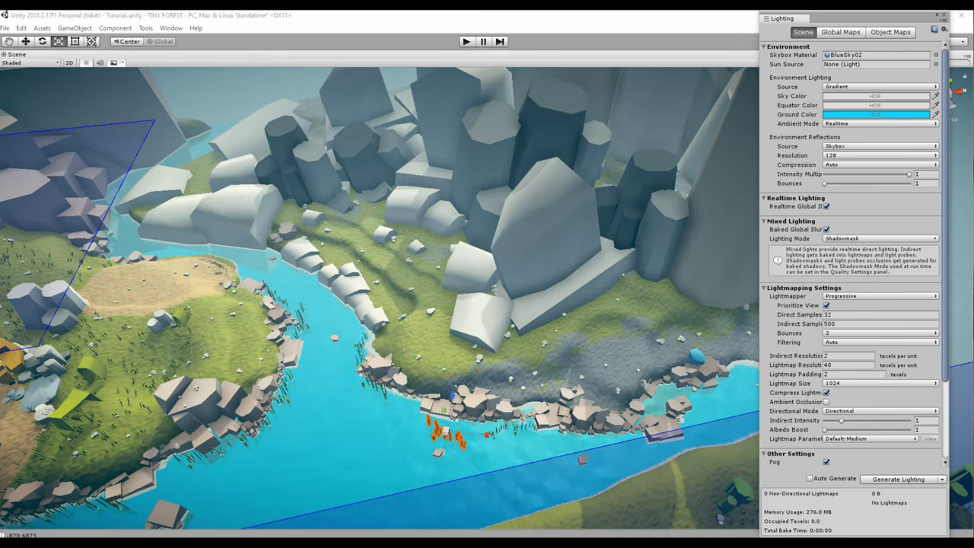
key("f")
left_click_drag(411, 274, 342, 251, "alt")
left_click_drag(602, 344, 354, 320, "alt")
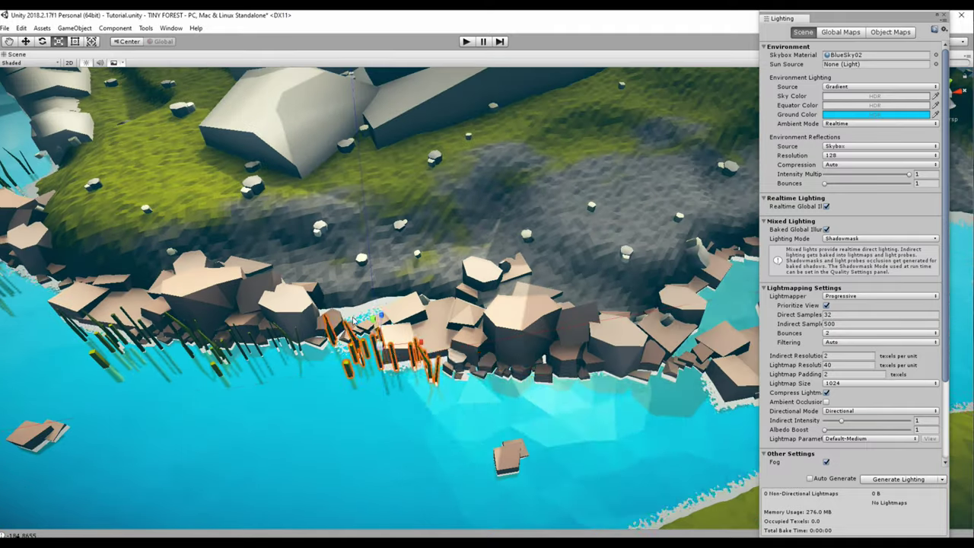
left_click_drag(537, 279, 464, 297, "alt")
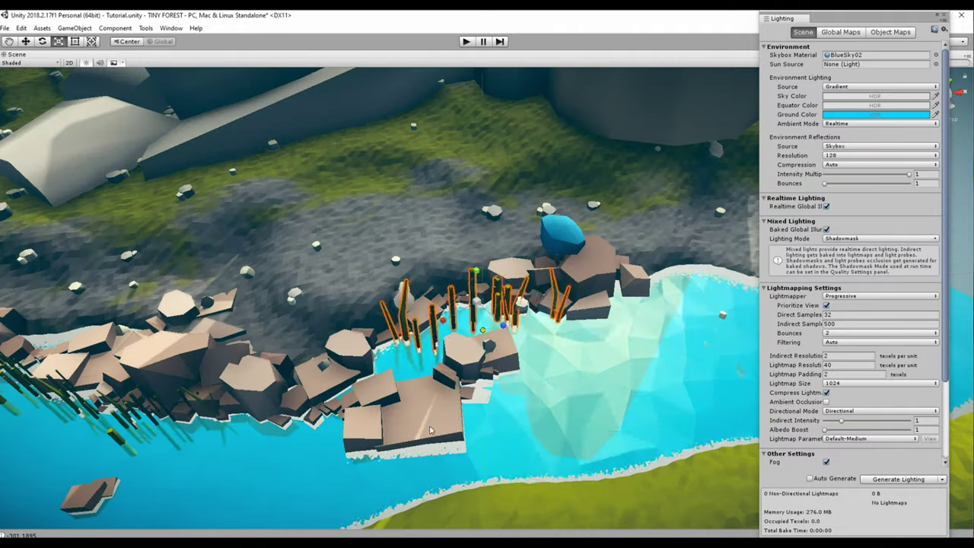
left_click_drag(430, 431, 352, 340, "alt")
Step: Place the stone ring structure and a tall rock cluster among the trees
left_click_drag(676, 327, 489, 249, "alt")
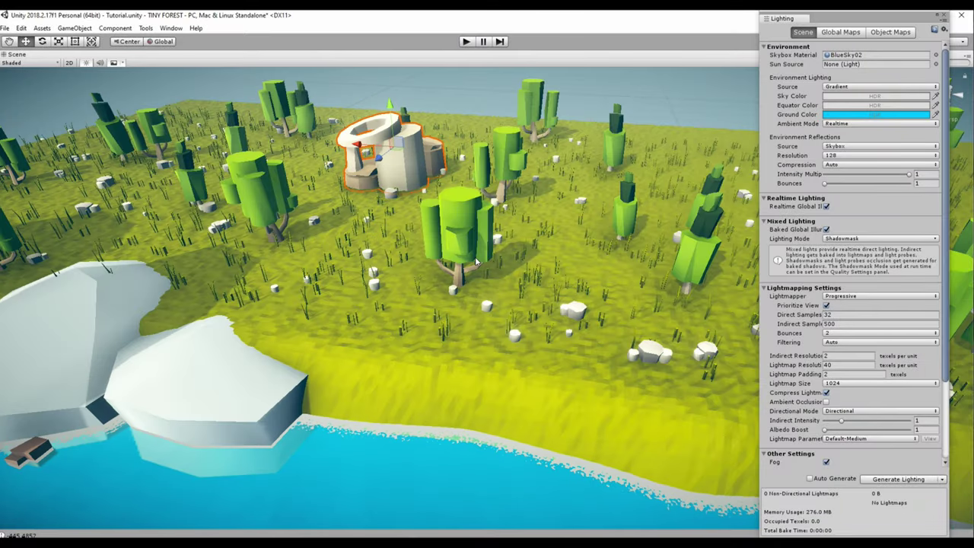
left_click_drag(156, 417, 159, 272)
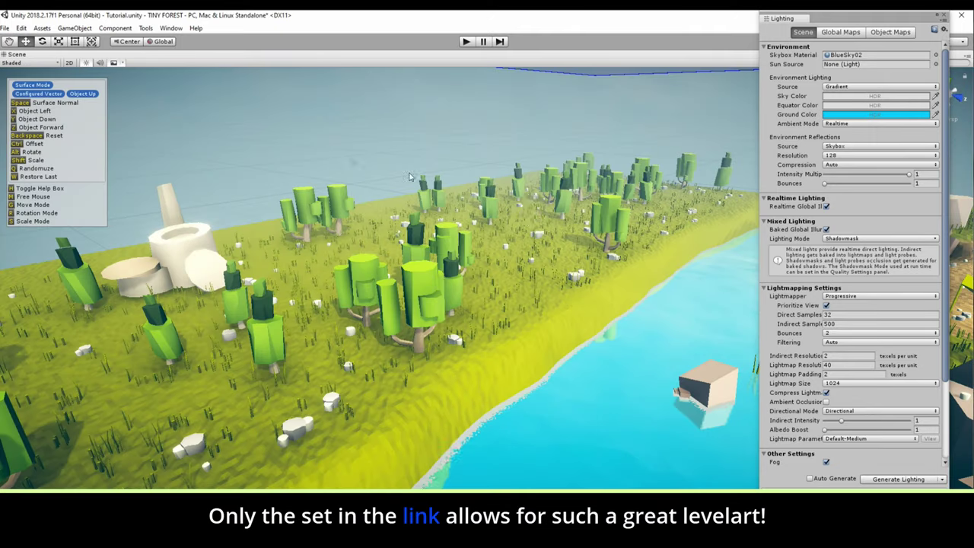
left_click(609, 217)
Step: Place a large bowl rock and another big rock on the shoreline, enlarging the latter
key("Tab")
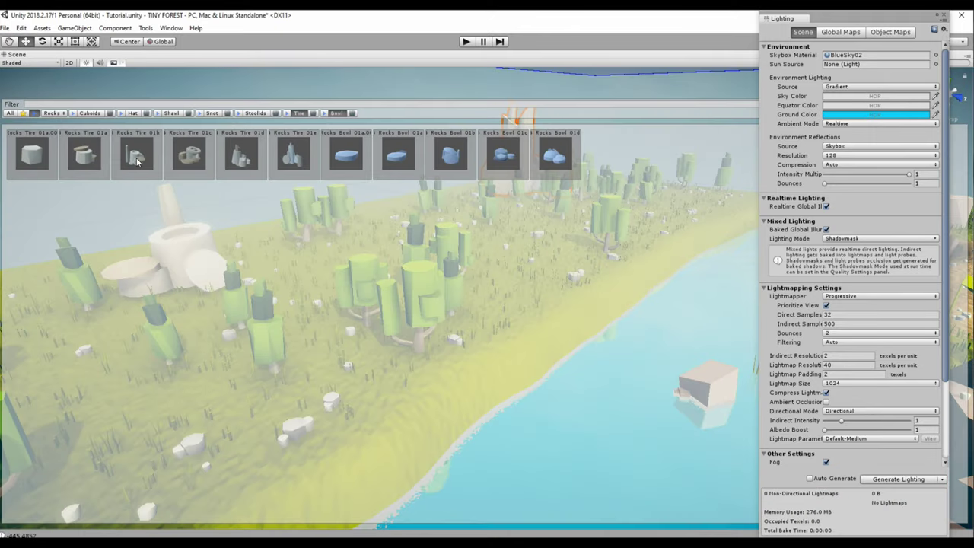
left_click(405, 166)
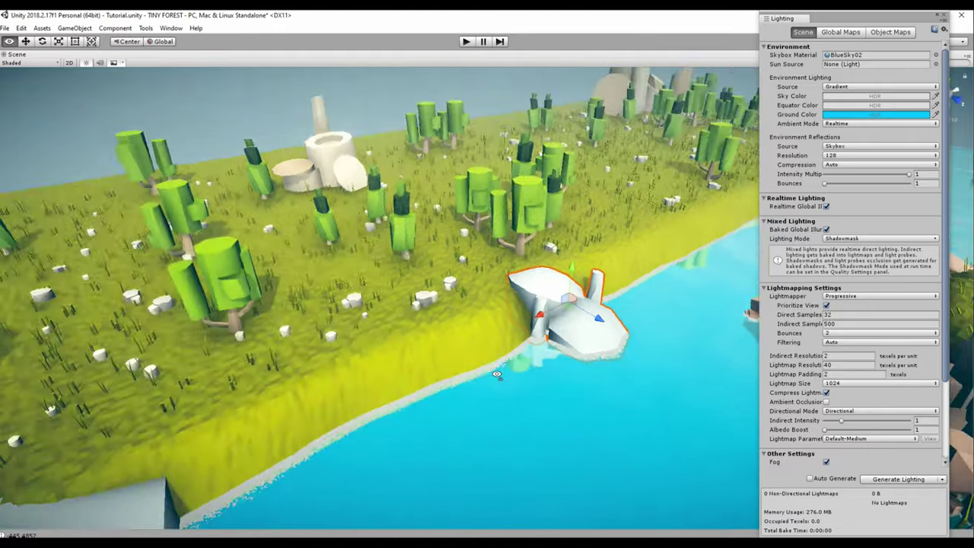
key("Tab")
left_click(403, 307)
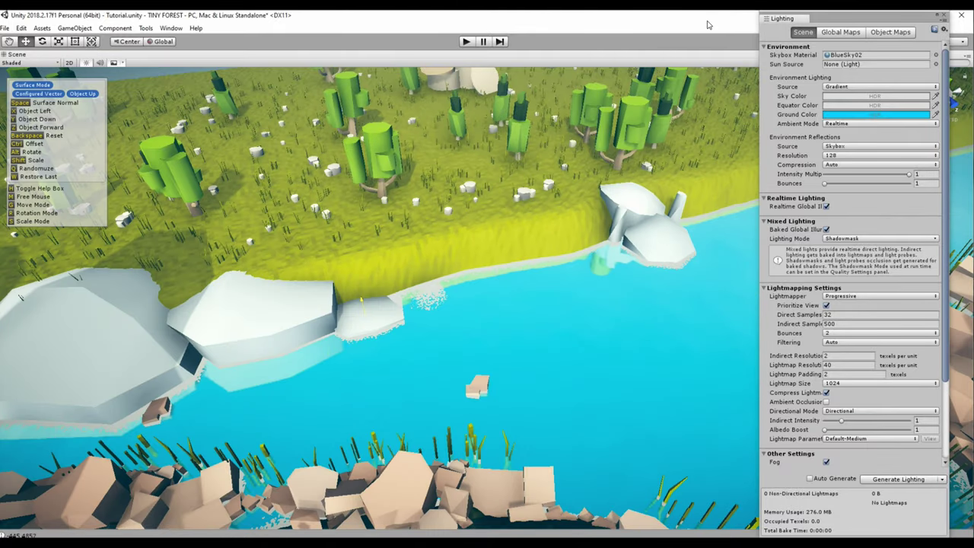
key("Escape")
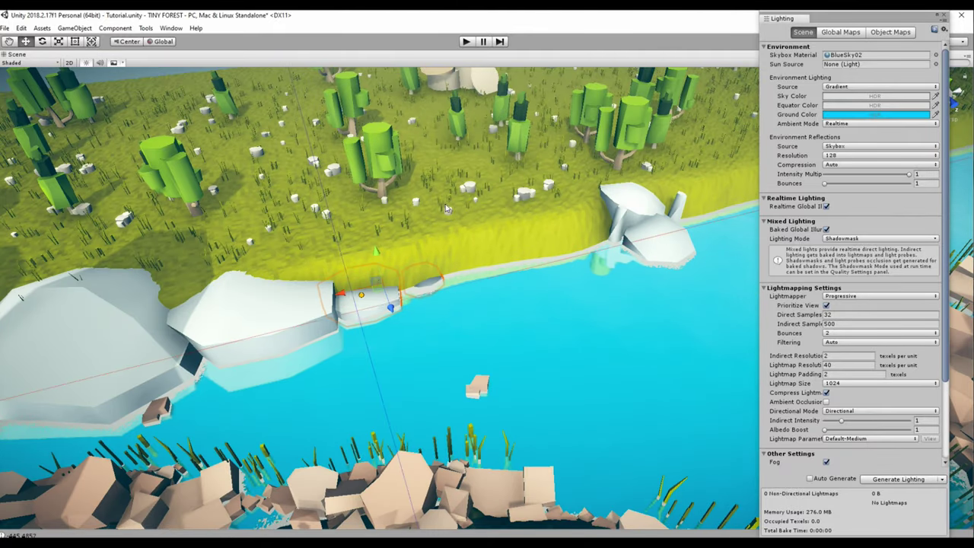
left_click_drag(418, 264, 444, 242)
Step: Add a flat rock platform on the riverbank and rotate it into the water
left_click(520, 280)
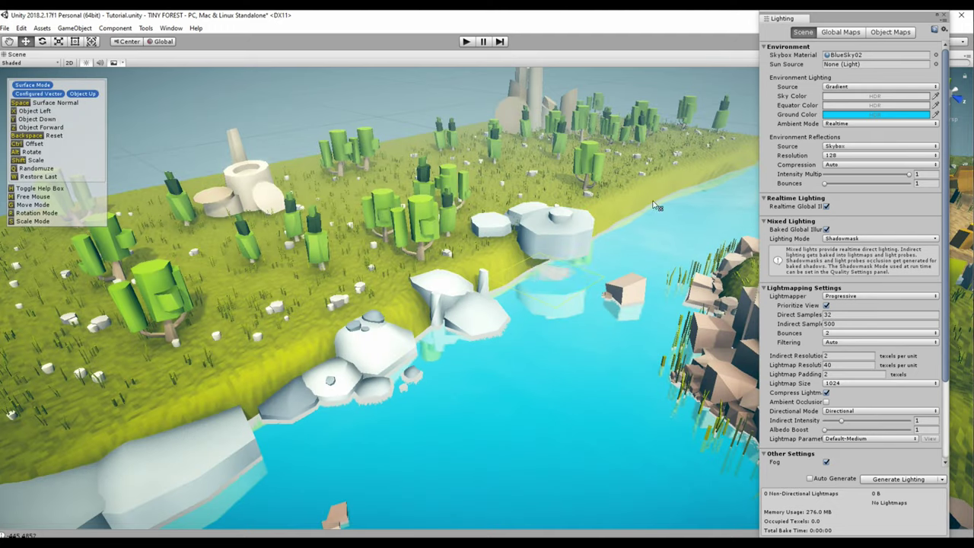
key("h")
left_click_drag(586, 266, 416, 257, "alt")
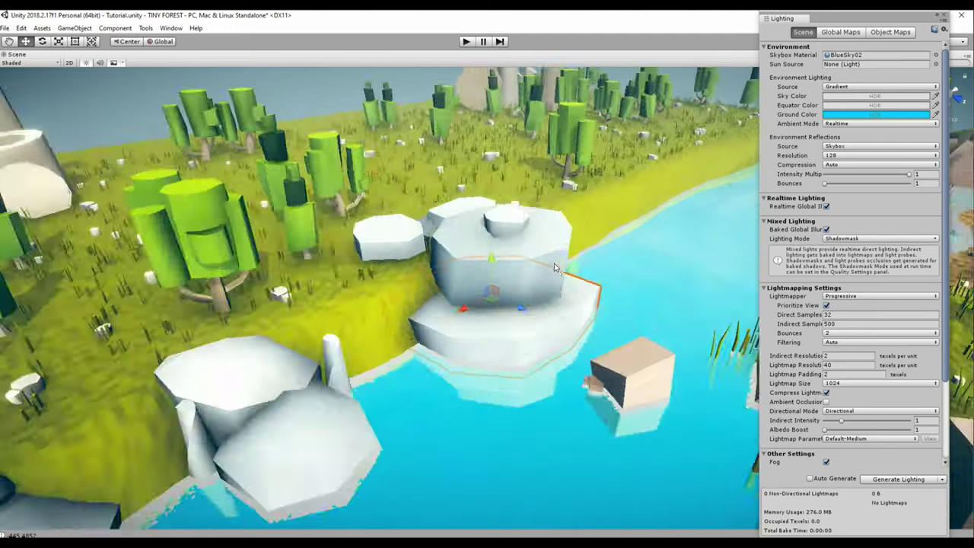
mouse_move(487, 251)
left_mouse_down("alt")
mouse_move(343, 312)
mouse_move(533, 297)
left_mouse_up("alt")
key("e")
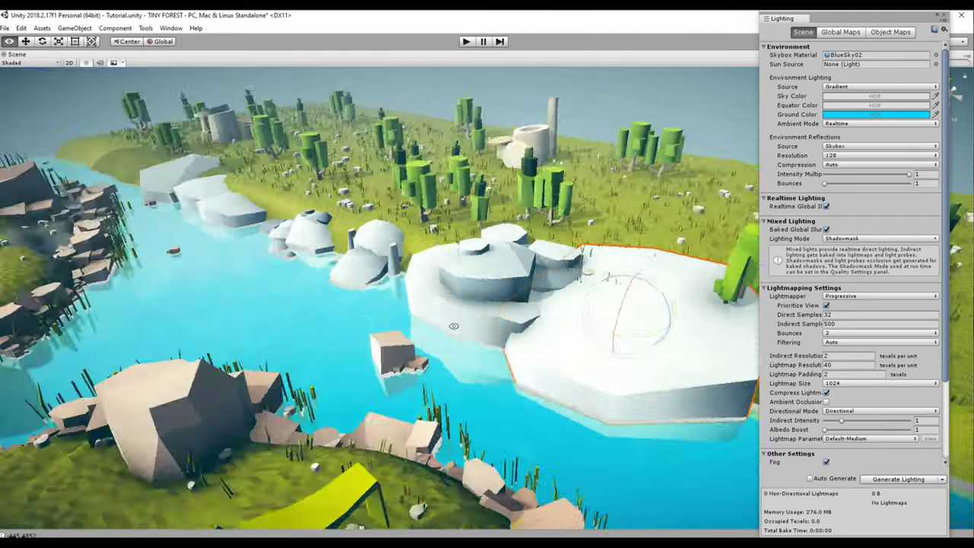
mouse_move(533, 297)
right_mouse_down("alt")
mouse_move(596, 293)
mouse_move(579, 304)
right_mouse_up("alt")
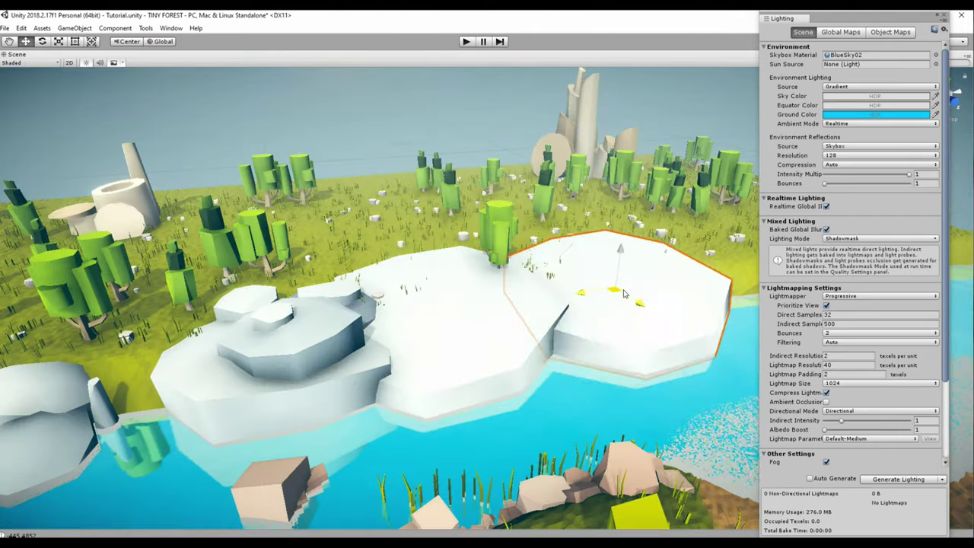
left_click_drag(578, 304, 626, 350, "alt")
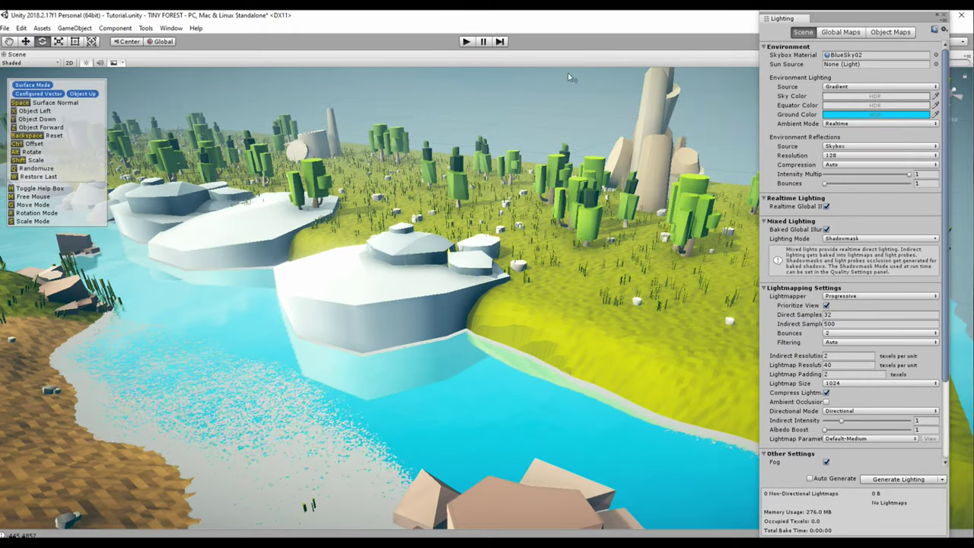
key("y")
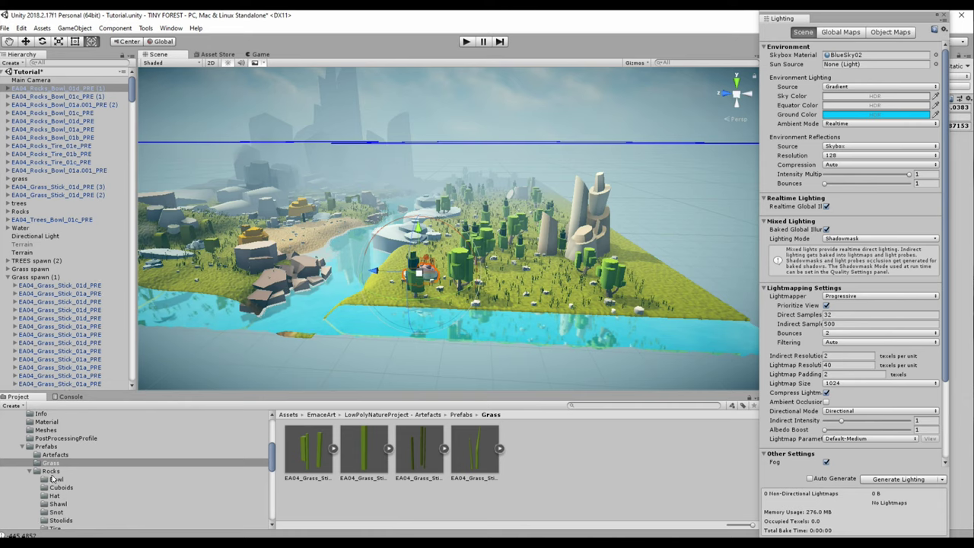
Step: Show the Artefacts prefabs and zoom out to set stone rings on the grass below the cliffs
left_click(66, 455)
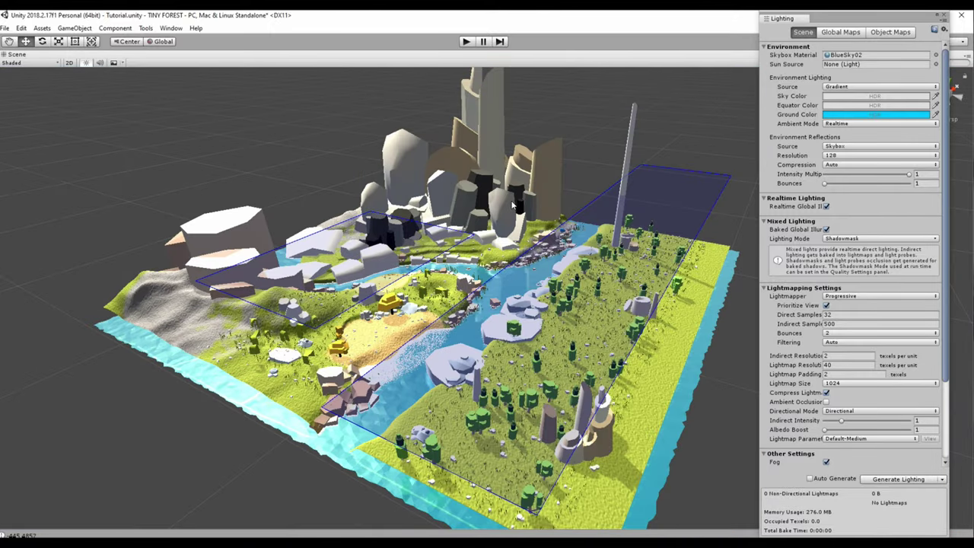
scroll(265, 380, "down", 2)
scroll(264, 380, "down", 2)
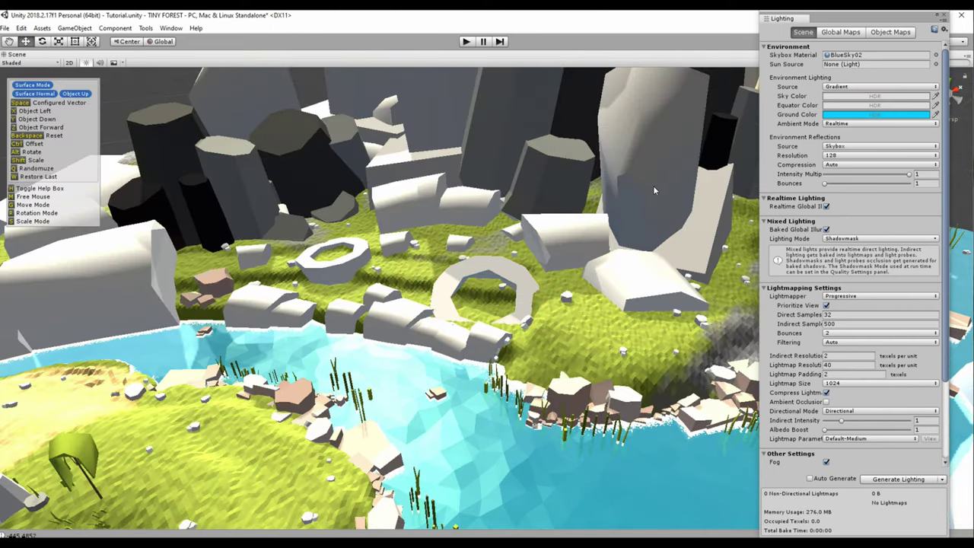
Step: Enlarge the ring rock considerably and turn it on its local axes
key("r")
left_click_drag(387, 209, 398, 202)
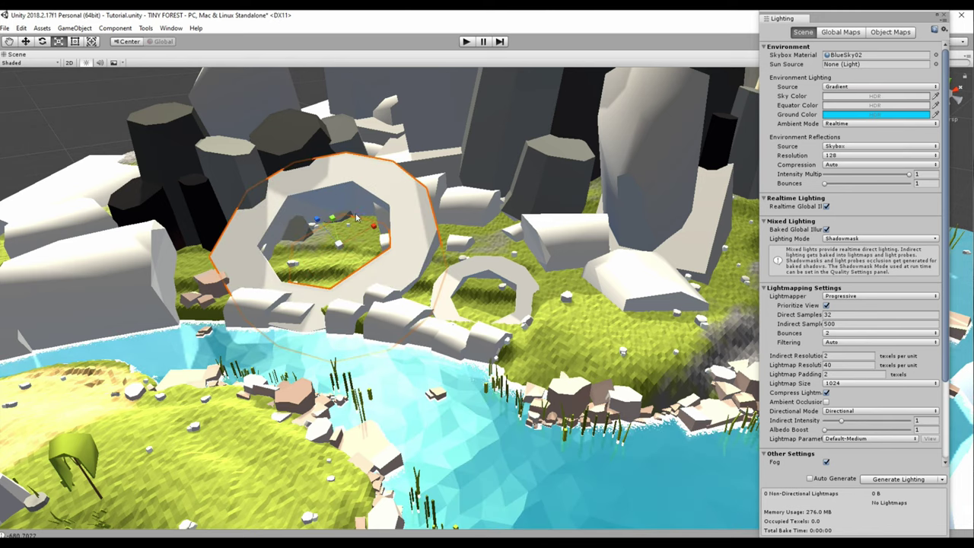
key("e")
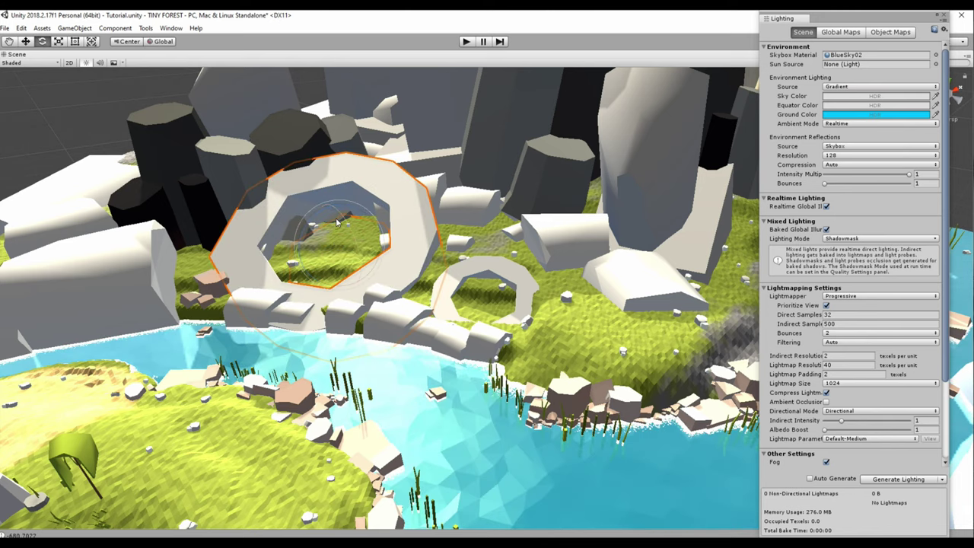
key("x")
mouse_move(344, 225)
left_mouse_down()
mouse_move(299, 233)
mouse_move(542, 289)
mouse_move(545, 298)
left_mouse_up()
key("w")
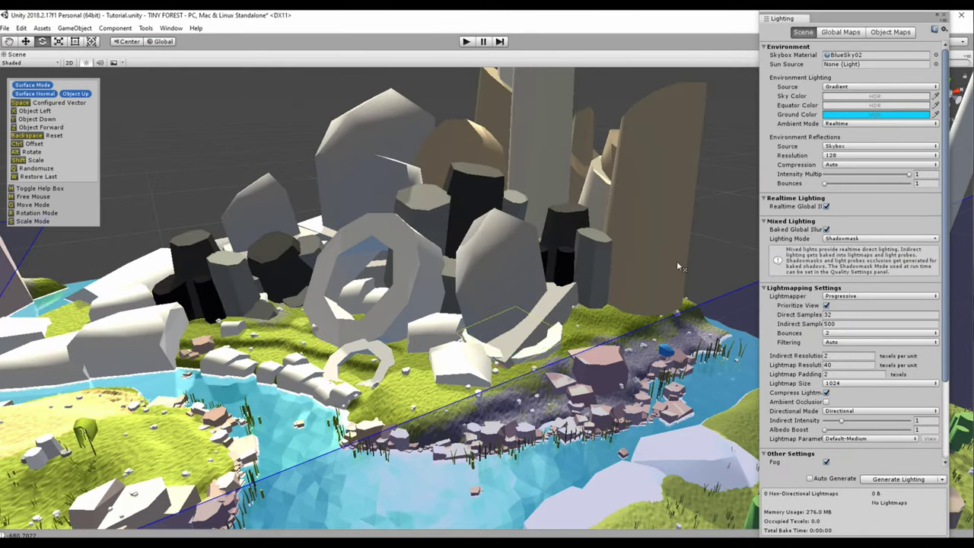
Step: Place a second upright ring on the riverbank rocks and nudge it into position
left_click(525, 334)
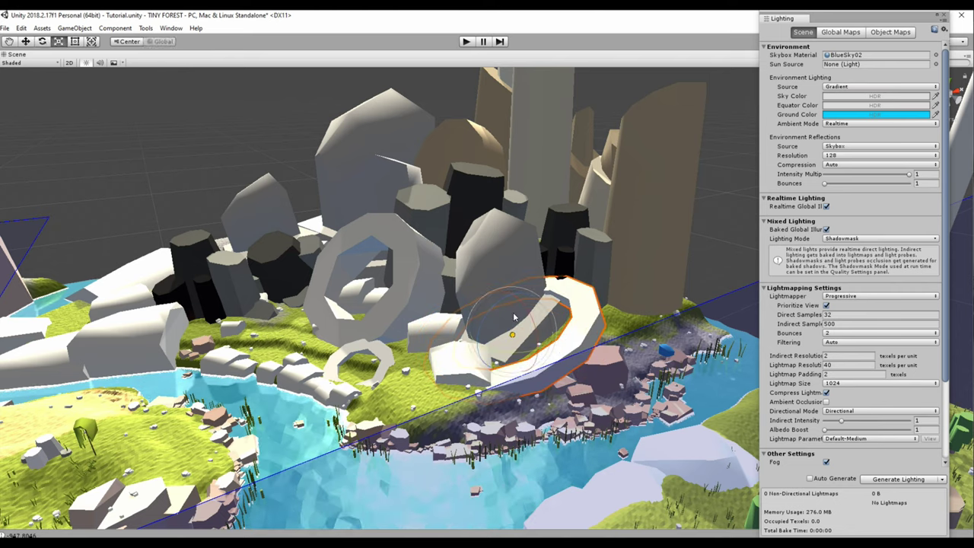
key("ctrl+z")
left_click_drag(524, 306, 615, 274)
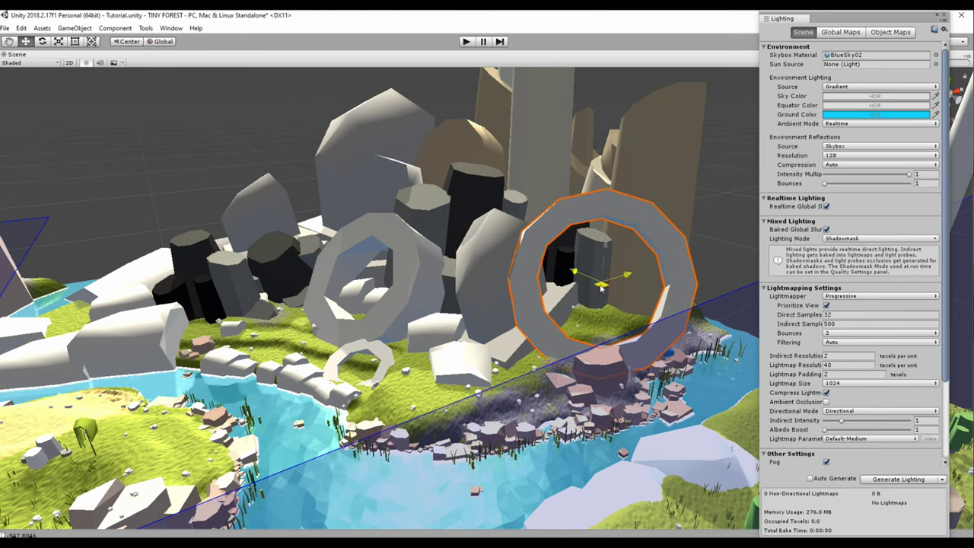
mouse_move(597, 284)
right_mouse_down()
mouse_move(509, 351)
mouse_move(500, 295)
mouse_move(441, 318)
right_mouse_up()
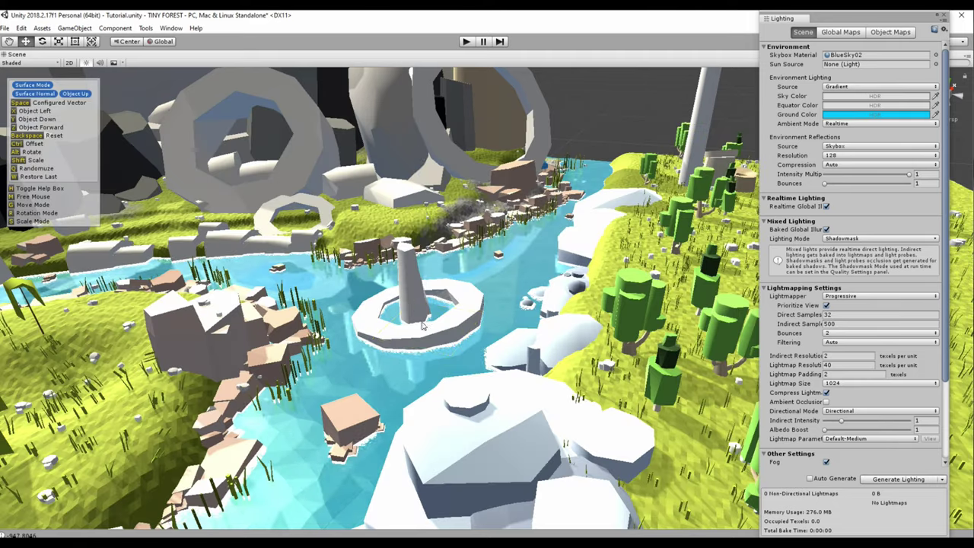
Step: Place a tall pillar on the river ring platform and tilt it diagonally
left_click(422, 323)
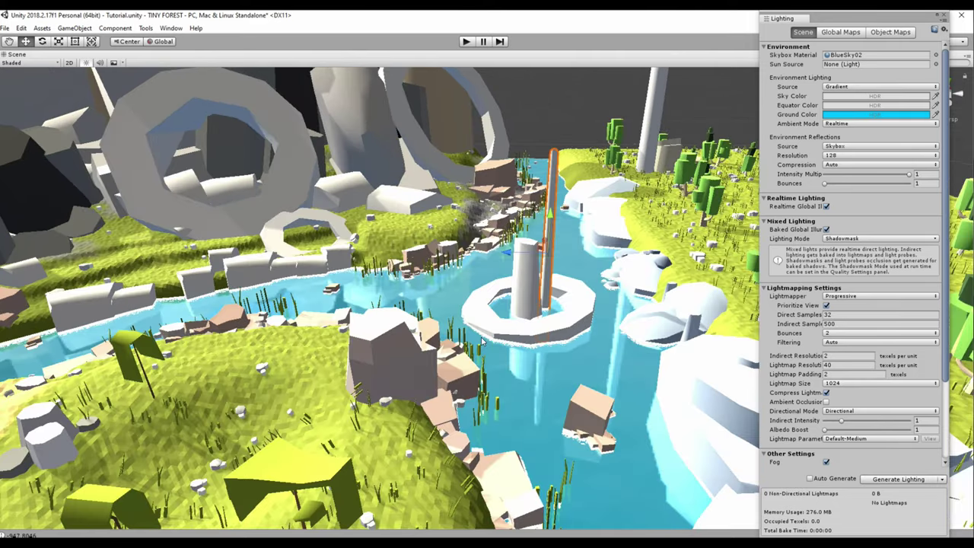
key("e")
mouse_move(591, 303)
left_mouse_down()
mouse_move(467, 335)
mouse_move(487, 358)
left_mouse_up()
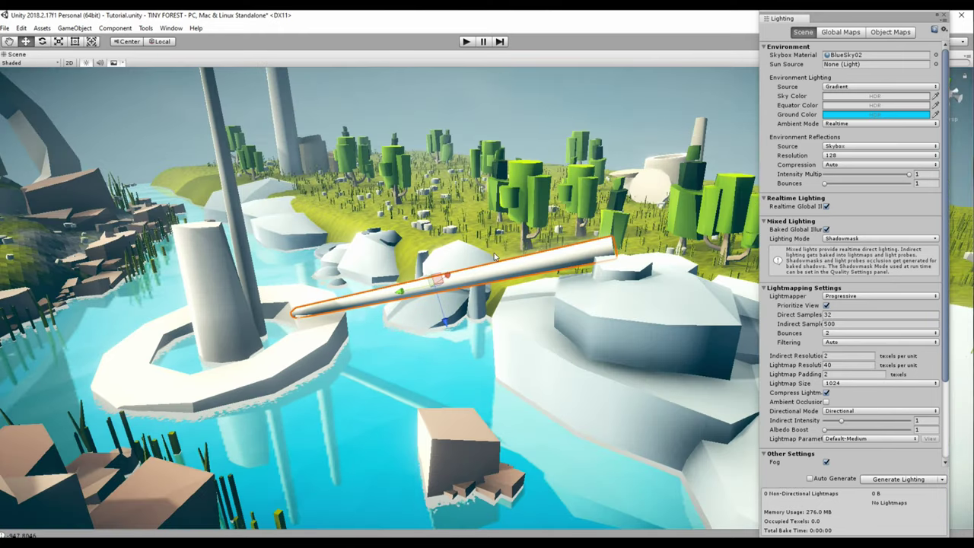
right_click_drag(544, 284, 270, 295)
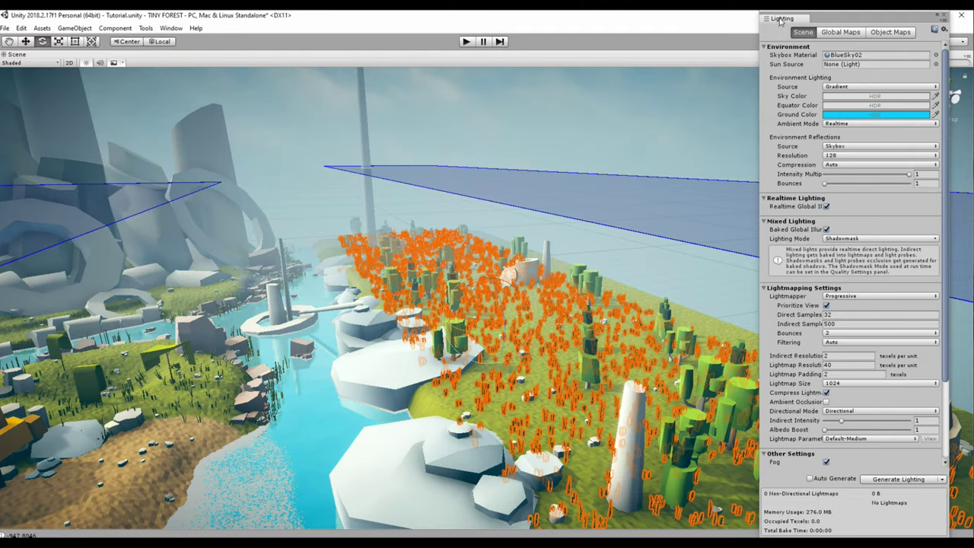
Step: Add an Inspector tab beside the Lighting panel
right_click(780, 21)
mouse_move(811, 50)
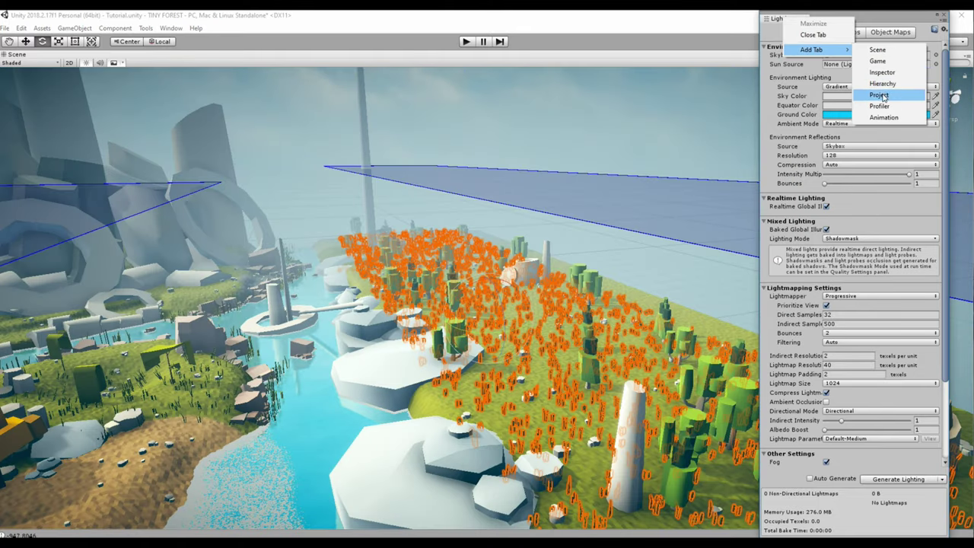
left_click(883, 72)
Step: Remove the Enviro Spawn_CS component from Grass spawn and TREES spawn (2)
left_click(945, 91)
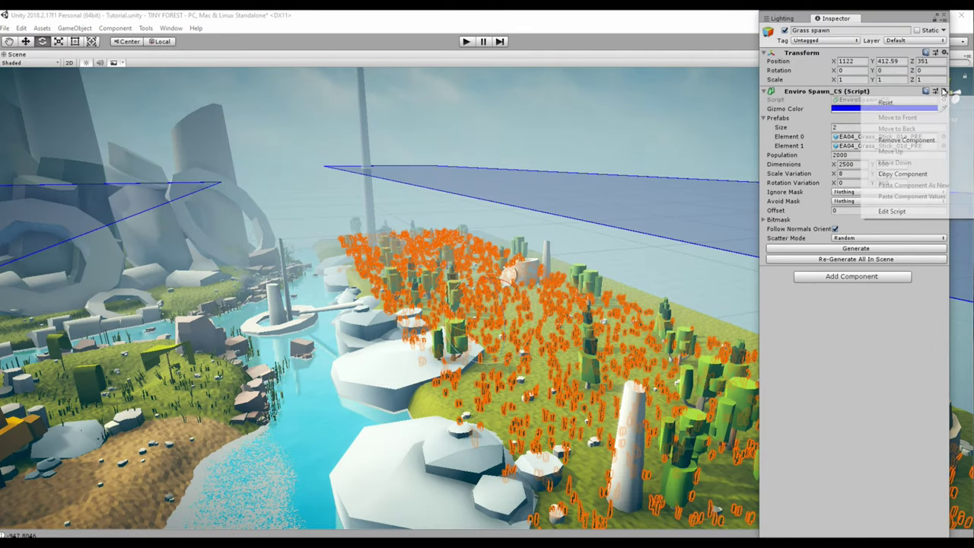
left_click(913, 142)
left_click(944, 90)
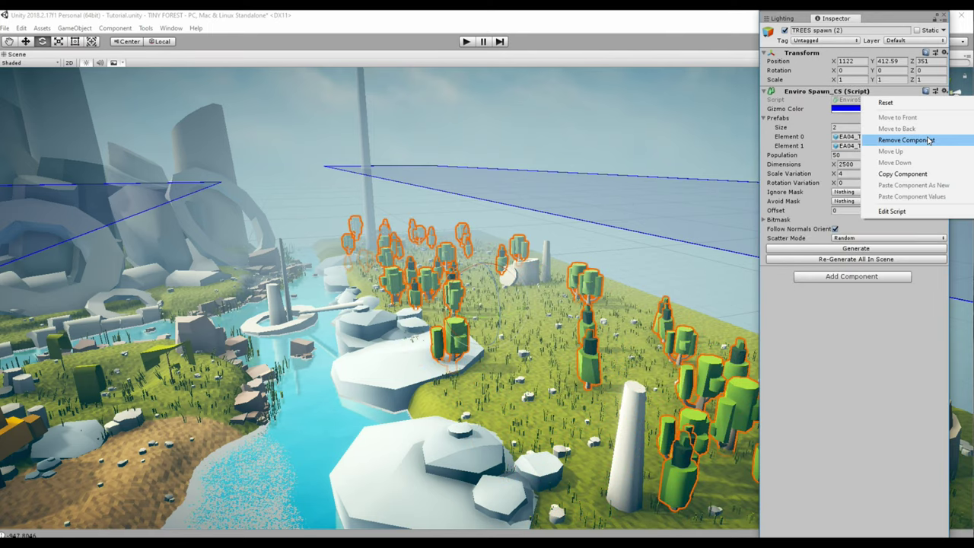
left_click(913, 140)
left_click(587, 137)
mouse_move(587, 137)
right_mouse_down()
mouse_move(210, 195)
mouse_move(206, 219)
right_mouse_up()
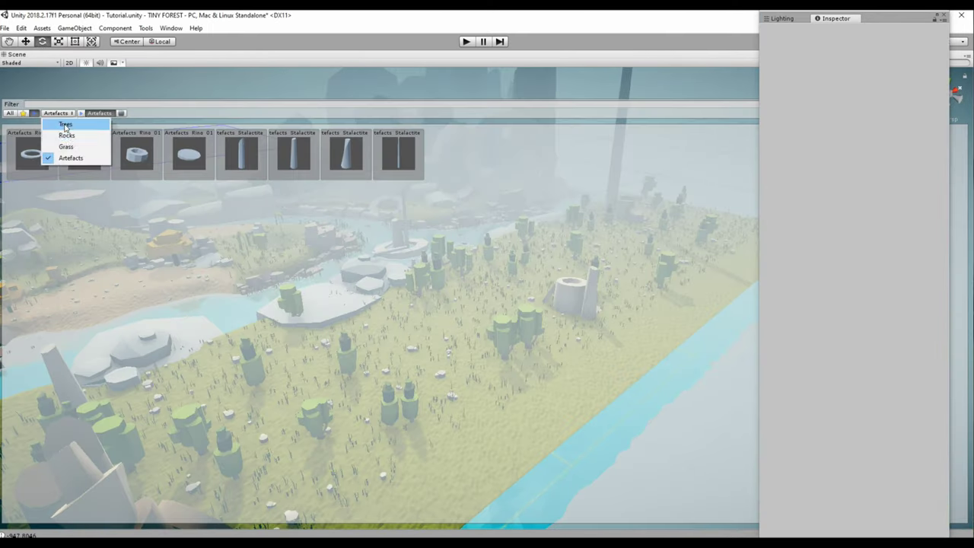
Step: Plant a red Tire tree from the Trees palette in the meadow
left_click(76, 126)
left_click(199, 113)
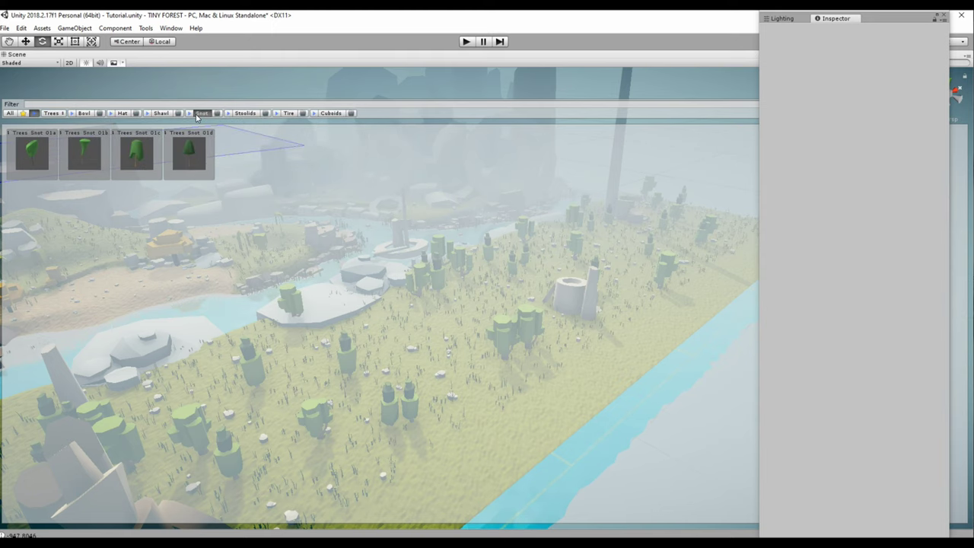
left_click(286, 113)
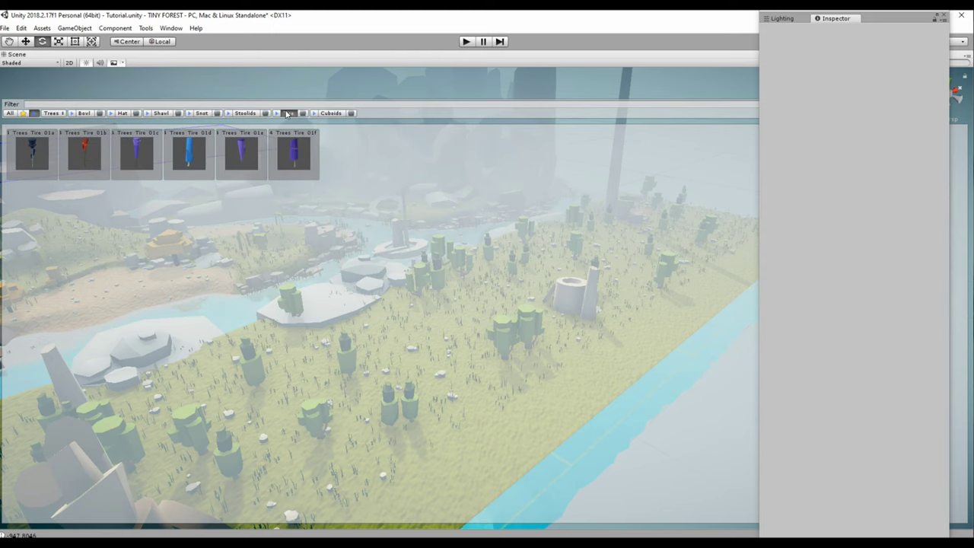
left_click(90, 158)
left_click(427, 349)
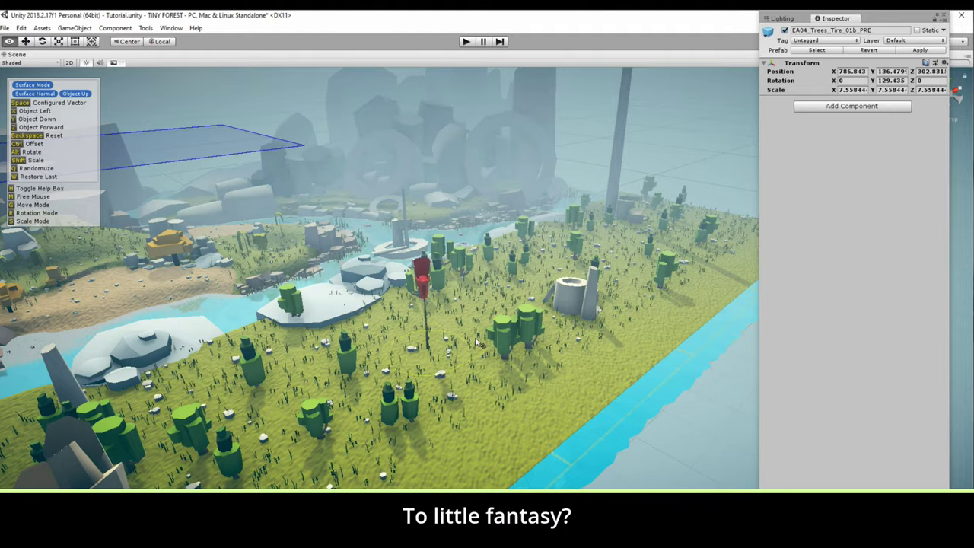
mouse_move(442, 328)
right_mouse_down()
mouse_move(471, 335)
mouse_move(338, 369)
right_mouse_up()
Step: Plant an upright blue Trees_Tire_01a tree beyond the river
left_click(239, 158)
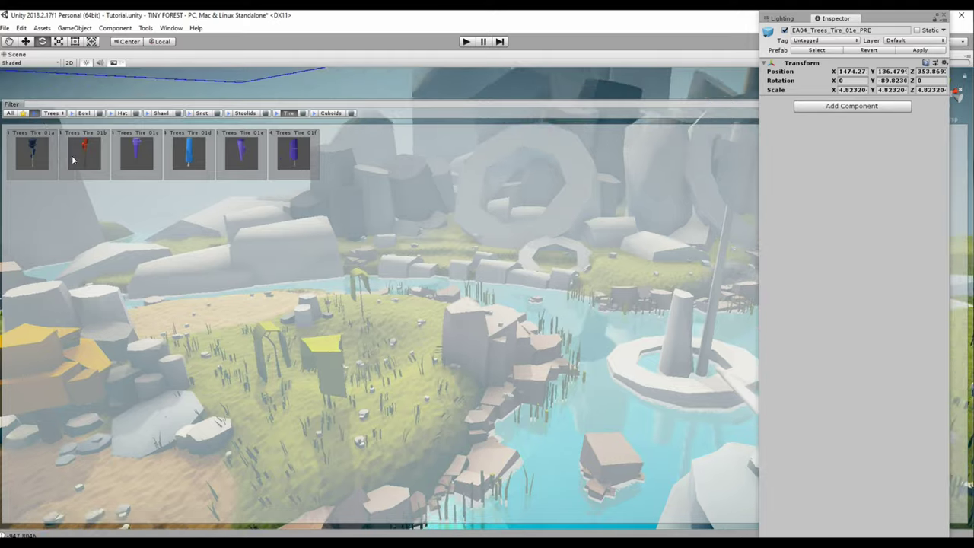
left_click(30, 152)
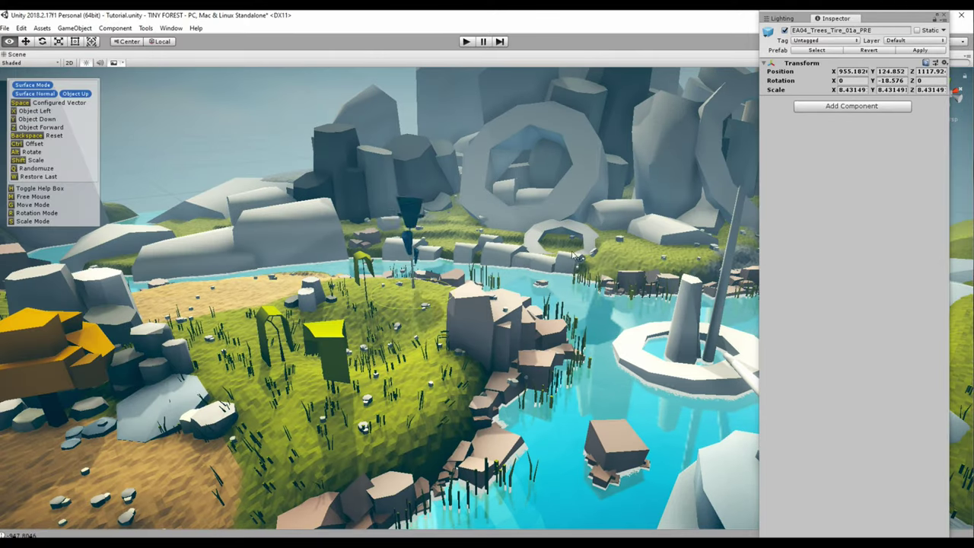
key("space")
scroll(437, 403, "up", 1)
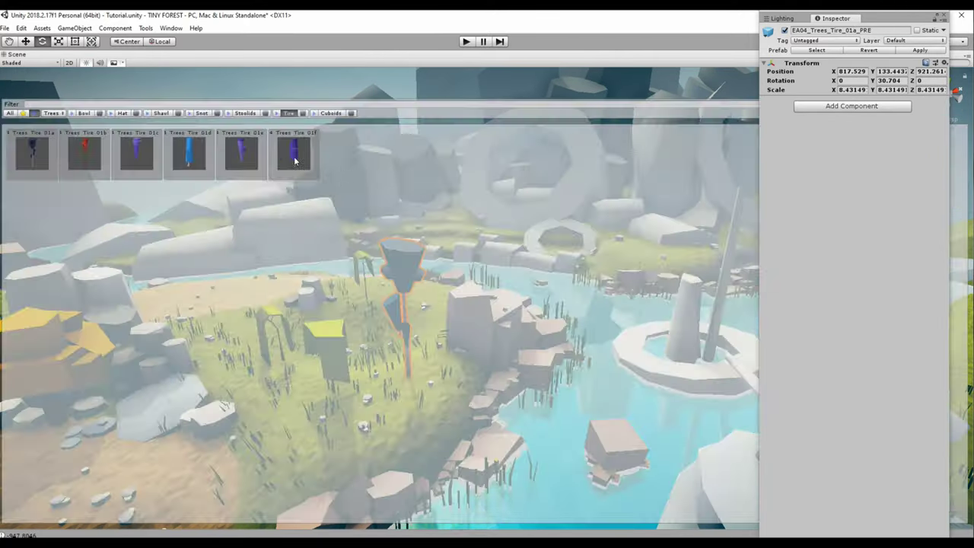
left_click(652, 261)
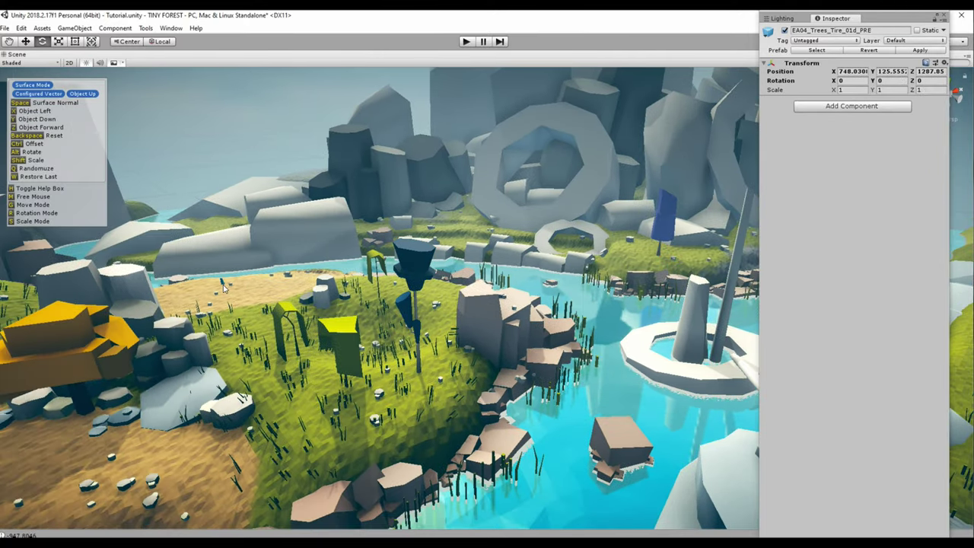
Step: Plant a large green Stoolids tree on the hilltop and scale it up
right_click_drag(392, 148, 114, 128)
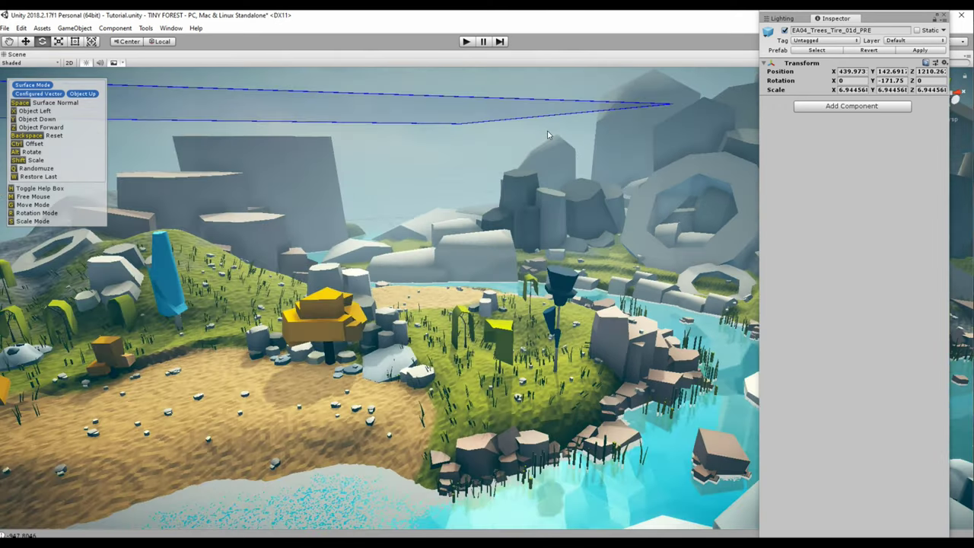
scroll(190, 190, "up", 2)
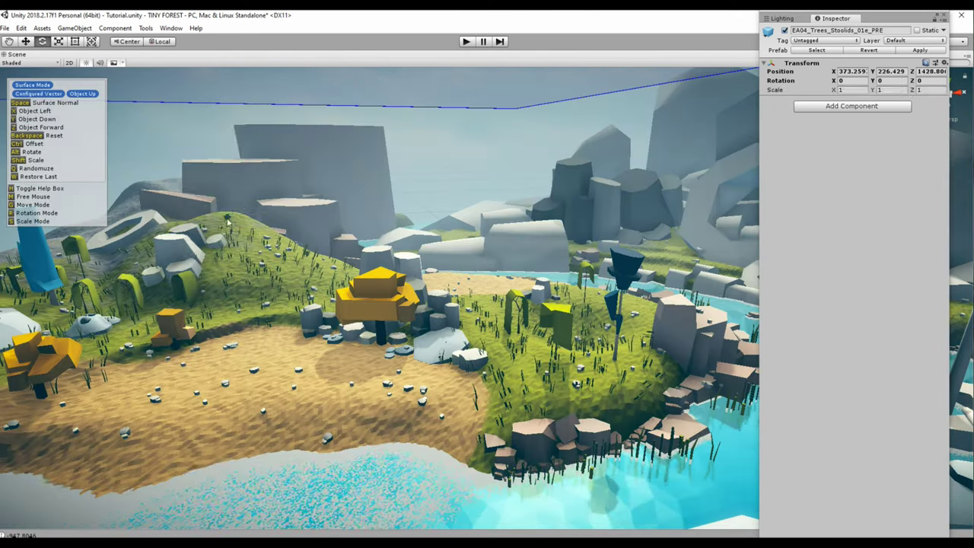
left_click(227, 221)
key("w")
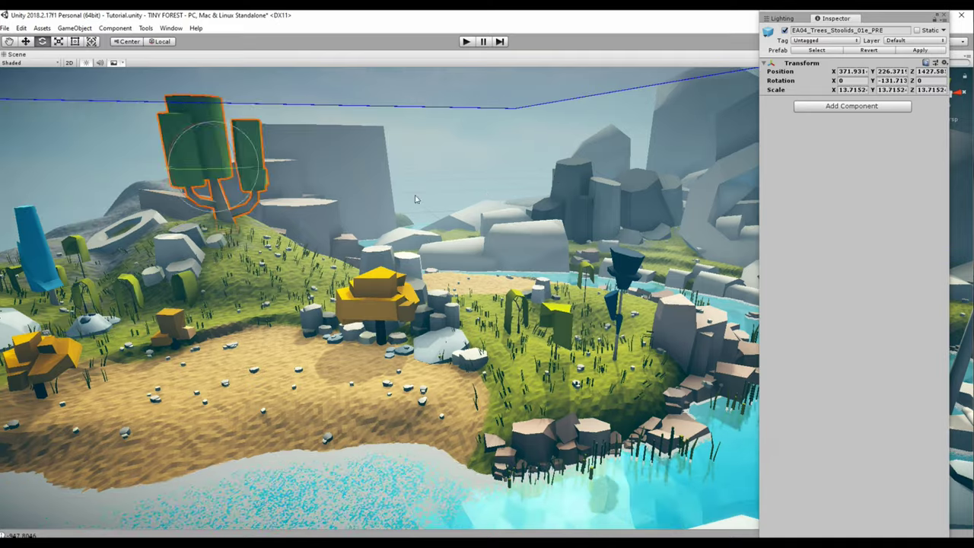
key("f")
right_click_drag(334, 144, 350, 236)
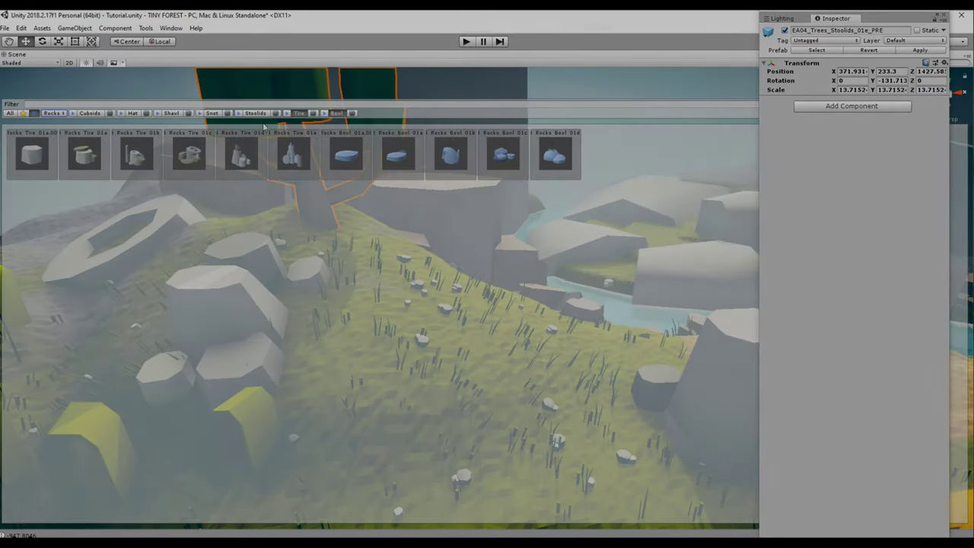